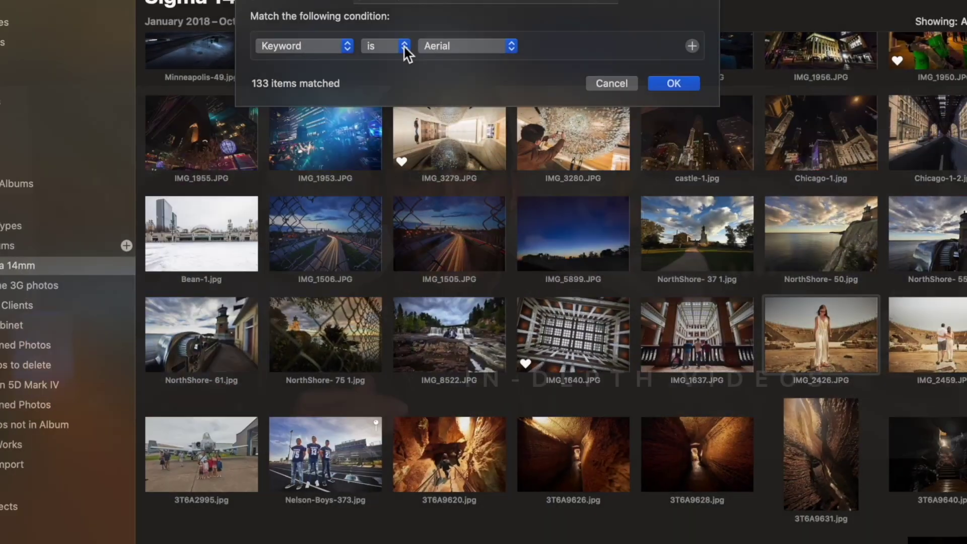
Preview the steak dinner and Split Rock lighthouse photos full size, returning to the grid.
left_click(457, 65)
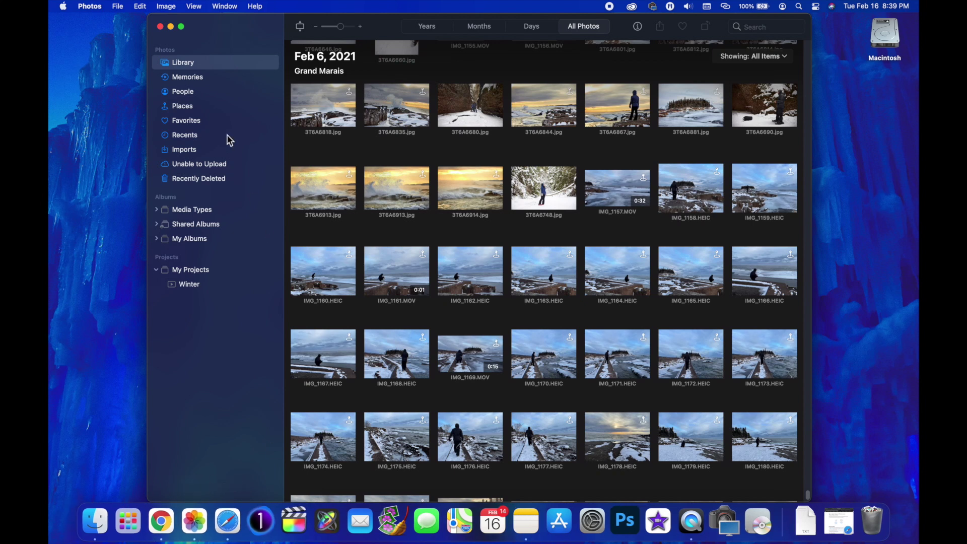
scroll(434, 217, "up", 15)
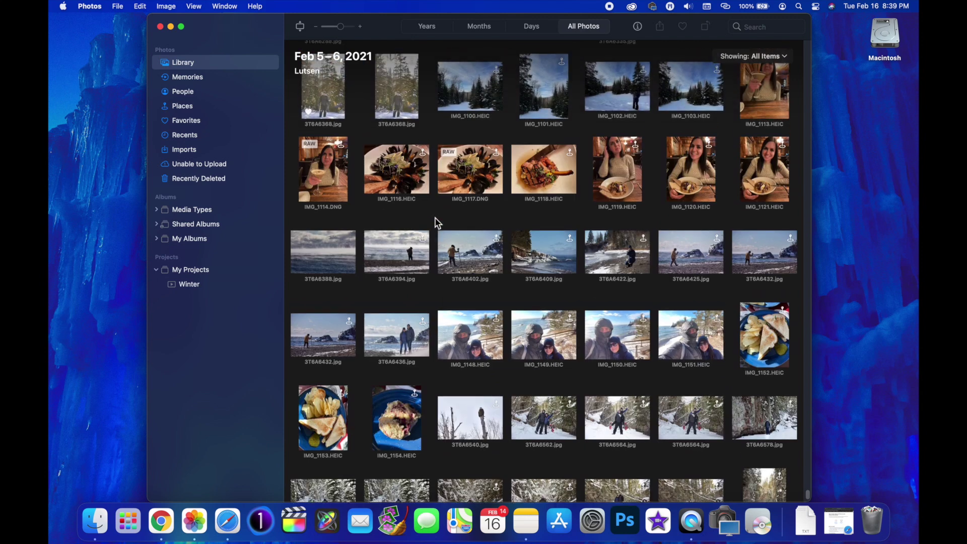
scroll(435, 221, "up", 1)
scroll(435, 222, "up", 4)
scroll(434, 222, "up", 3)
scroll(435, 222, "up", 2)
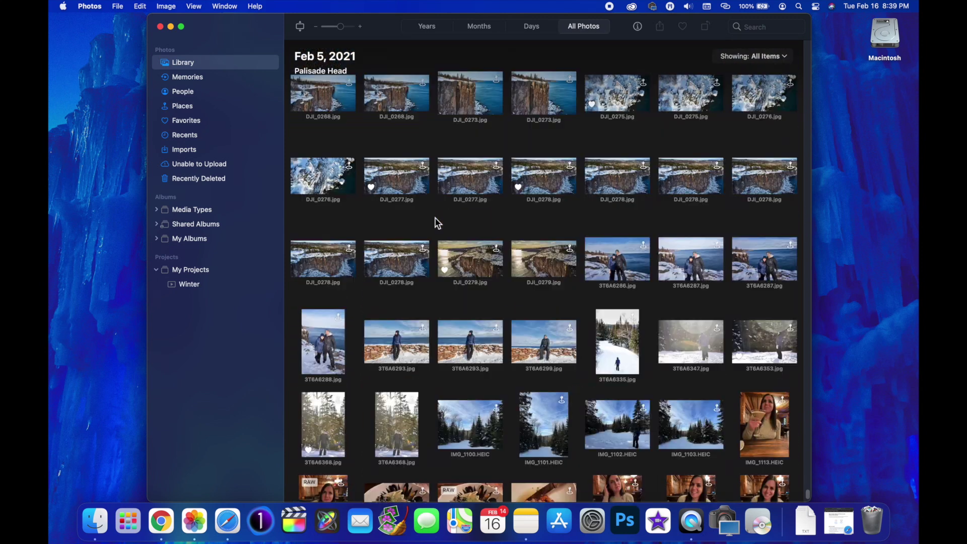
scroll(435, 219, "up", 3)
scroll(434, 219, "up", 3)
scroll(435, 219, "up", 3)
scroll(434, 219, "up", 3)
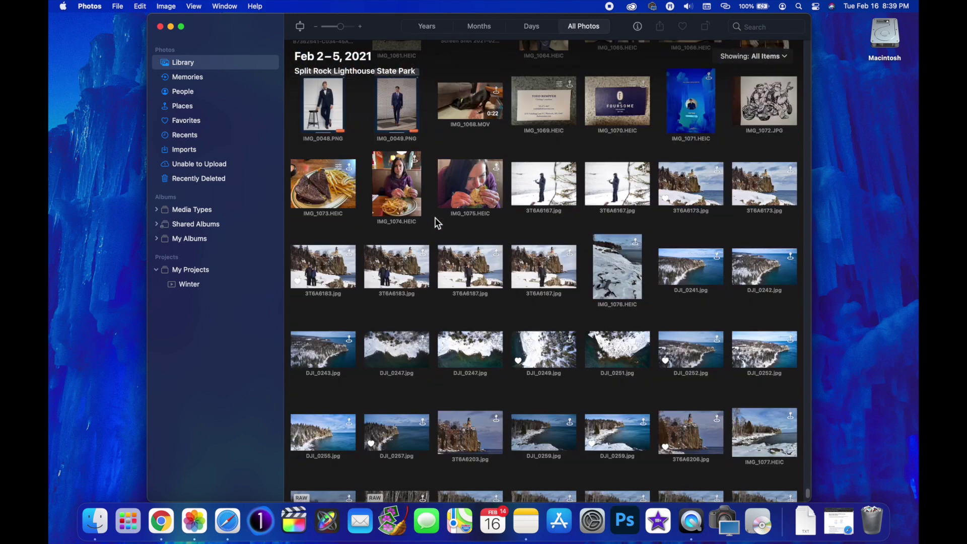
scroll(435, 220, "up", 2)
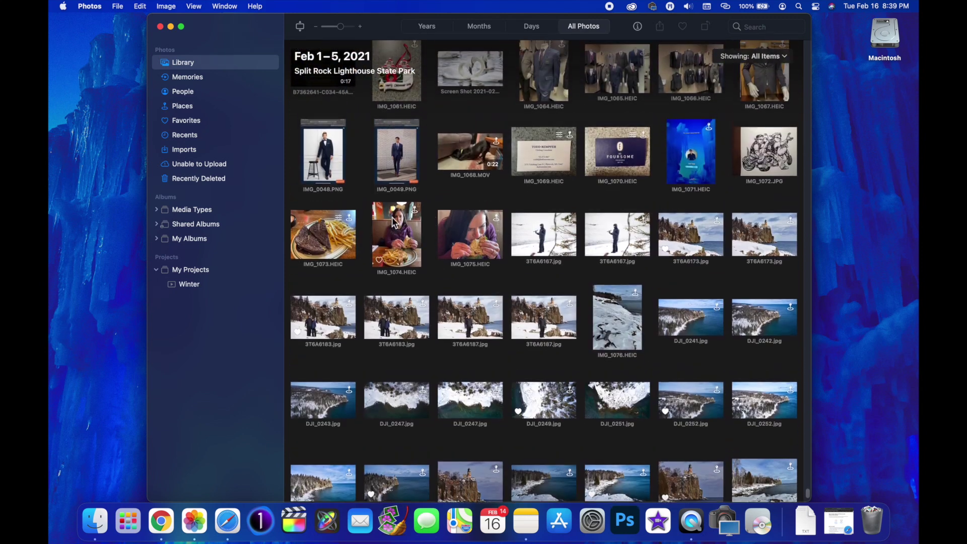
double_click(333, 236)
key("Escape")
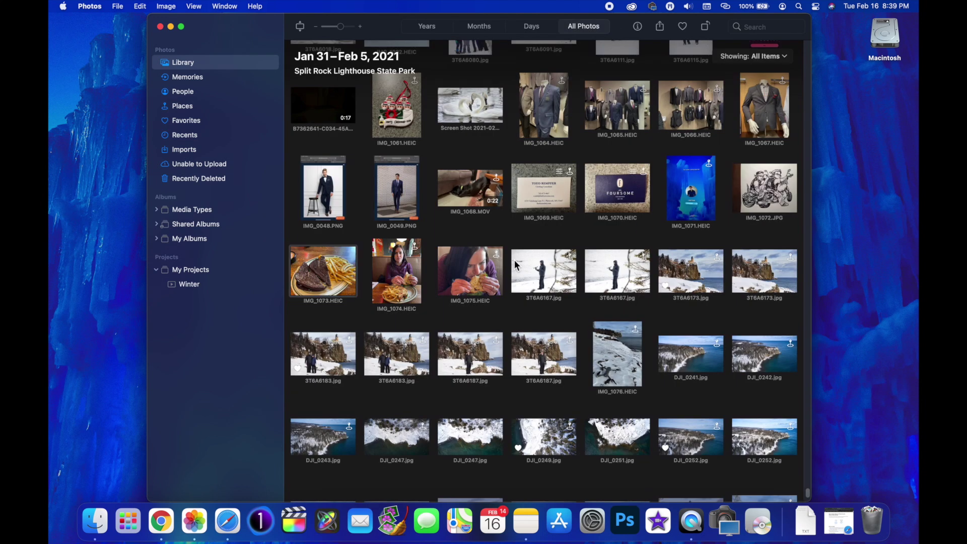
scroll(529, 272, "down", 2)
double_click(548, 282)
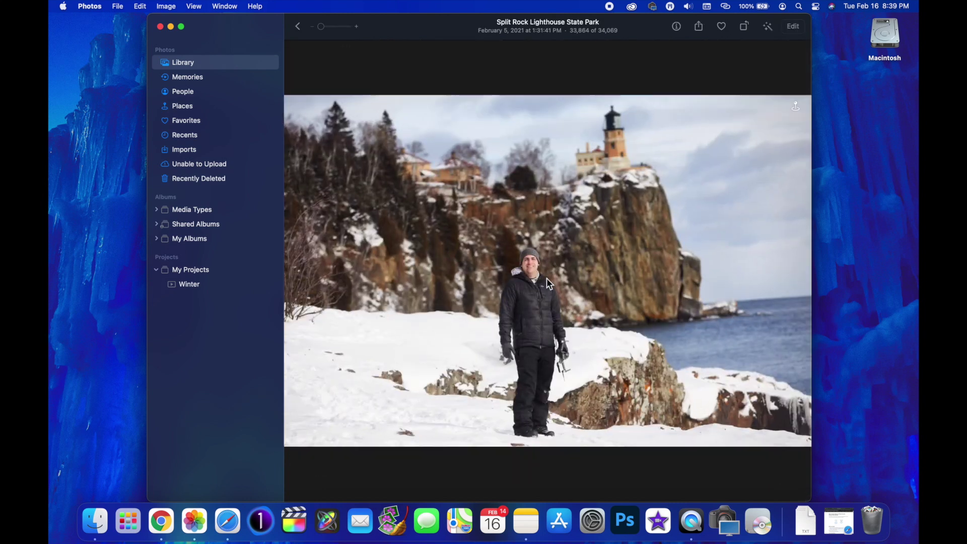
key("Escape")
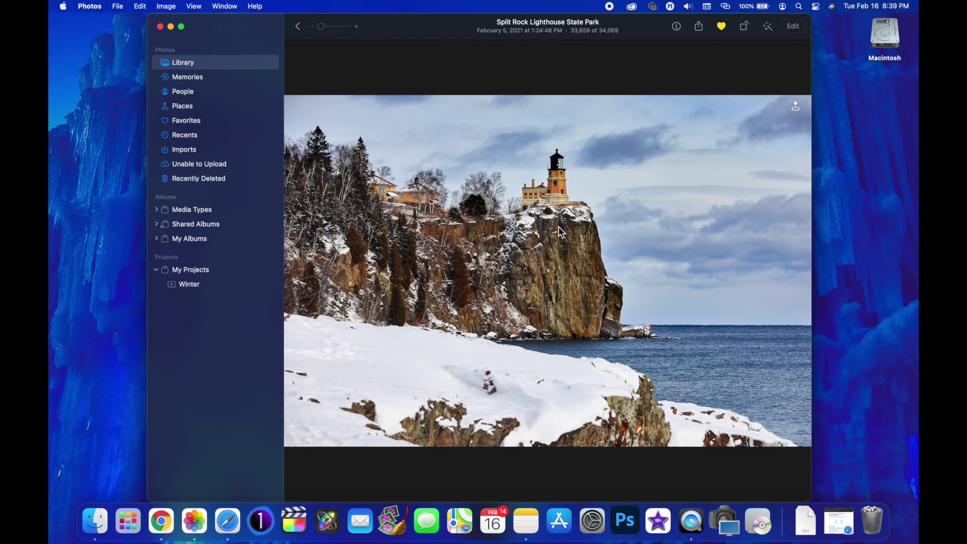
Preview the Palisade Head drone photo full size and return to the trip grid.
double_click(596, 273)
scroll(597, 273, "down", 2)
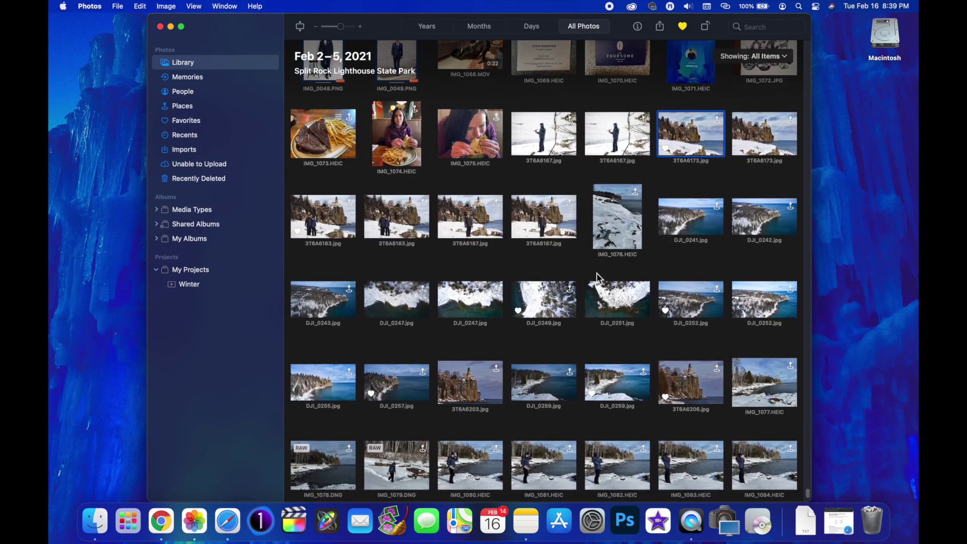
scroll(596, 277, "down", 3)
scroll(538, 310, "down", 3)
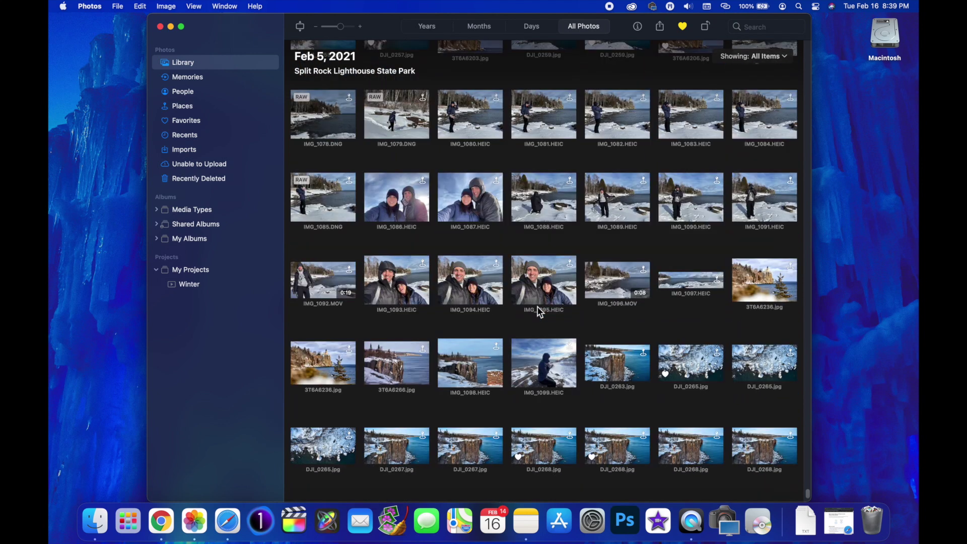
scroll(537, 310, "down", 3)
double_click(614, 245)
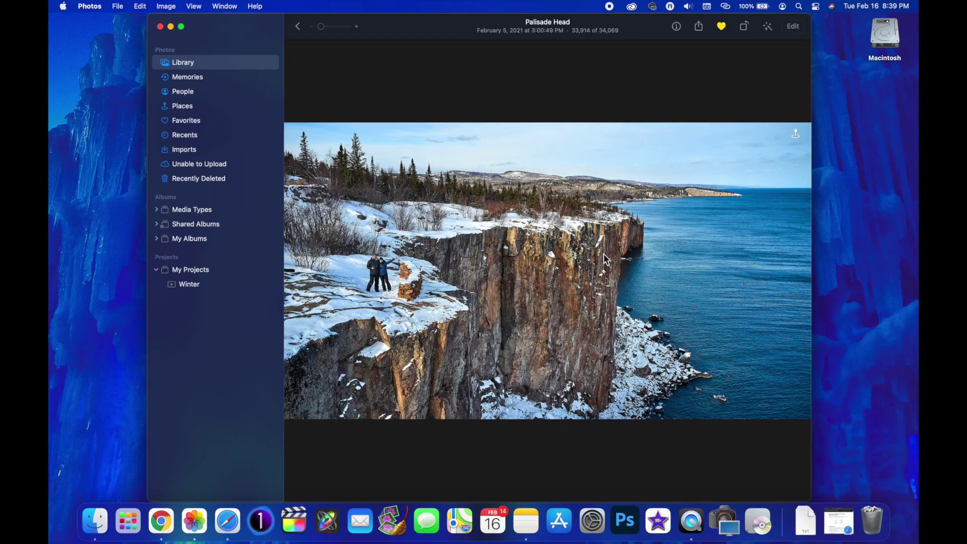
double_click(470, 271)
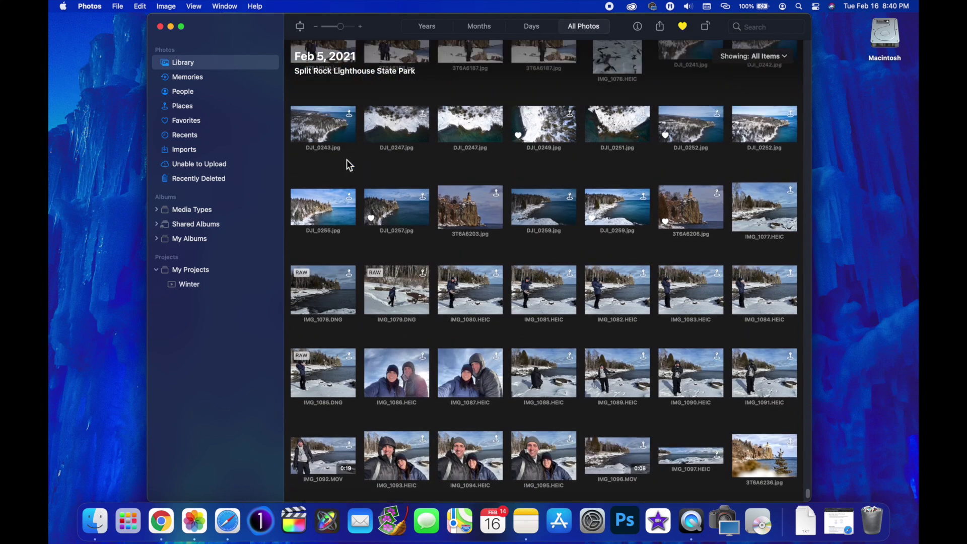
scroll(347, 160, "up", 1)
scroll(347, 159, "up", 5)
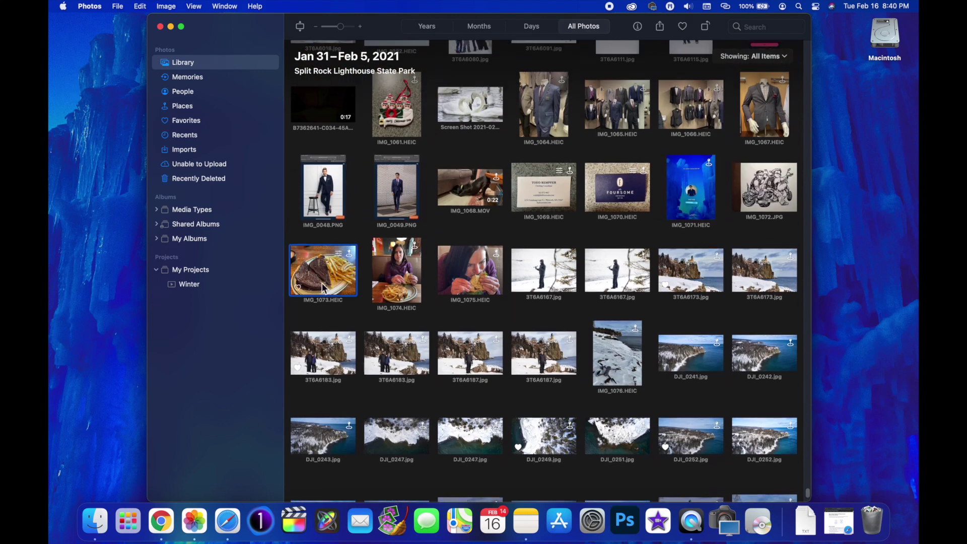
scroll(353, 286, "down", 1)
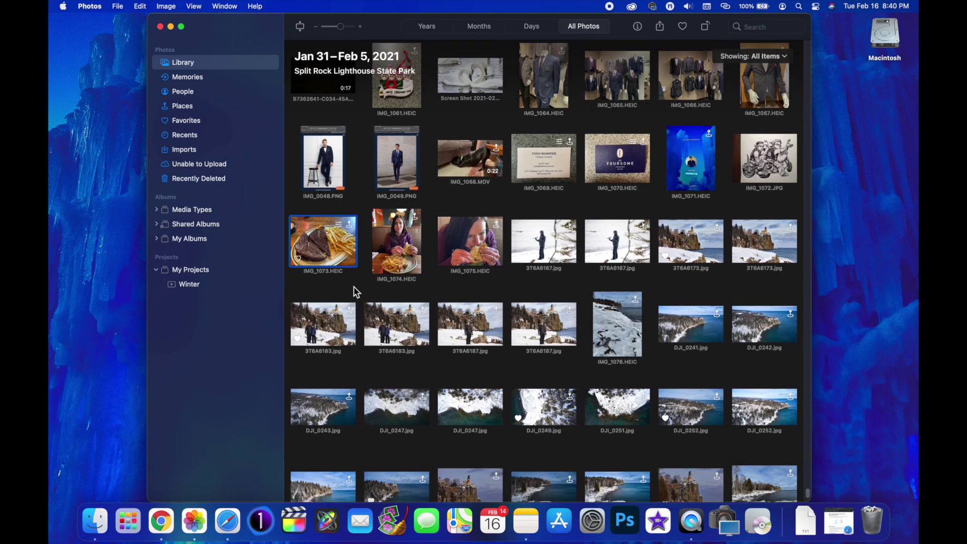
scroll(353, 287, "down", 4)
scroll(353, 287, "down", 3)
scroll(354, 286, "down", 2)
scroll(354, 287, "down", 2)
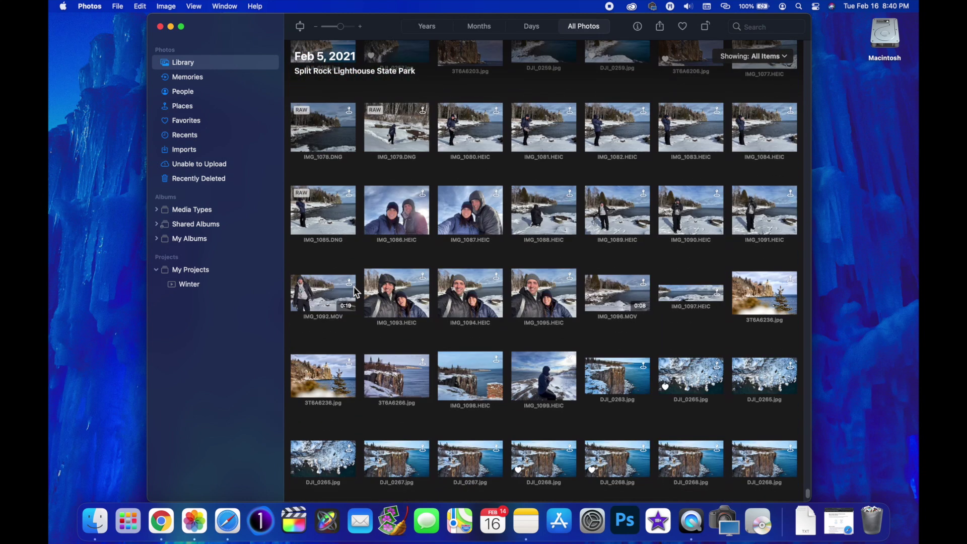
scroll(354, 287, "down", 3)
scroll(354, 286, "down", 2)
scroll(354, 292, "down", 3)
scroll(353, 292, "down", 1)
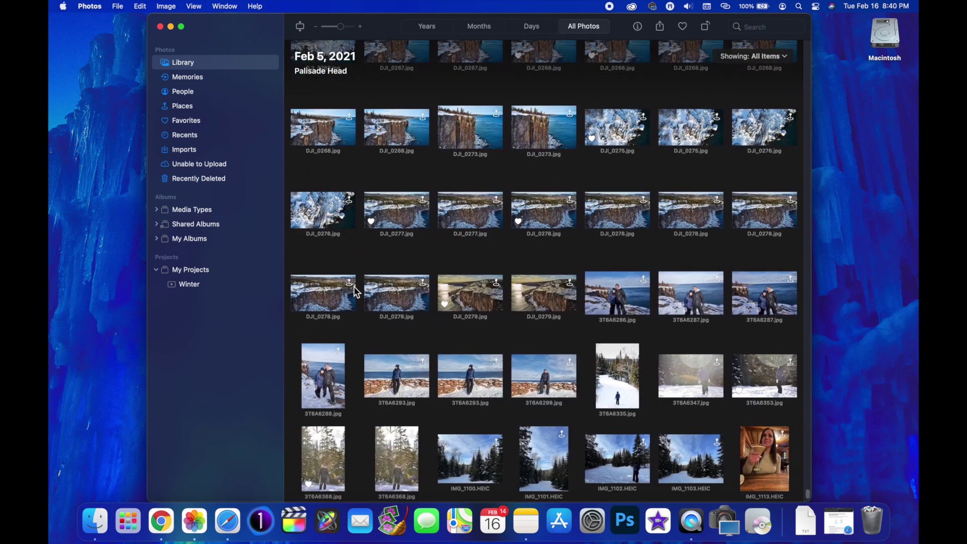
scroll(354, 292, "down", 1)
scroll(477, 321, "down", 1)
scroll(477, 321, "down", 1)
scroll(476, 321, "down", 2)
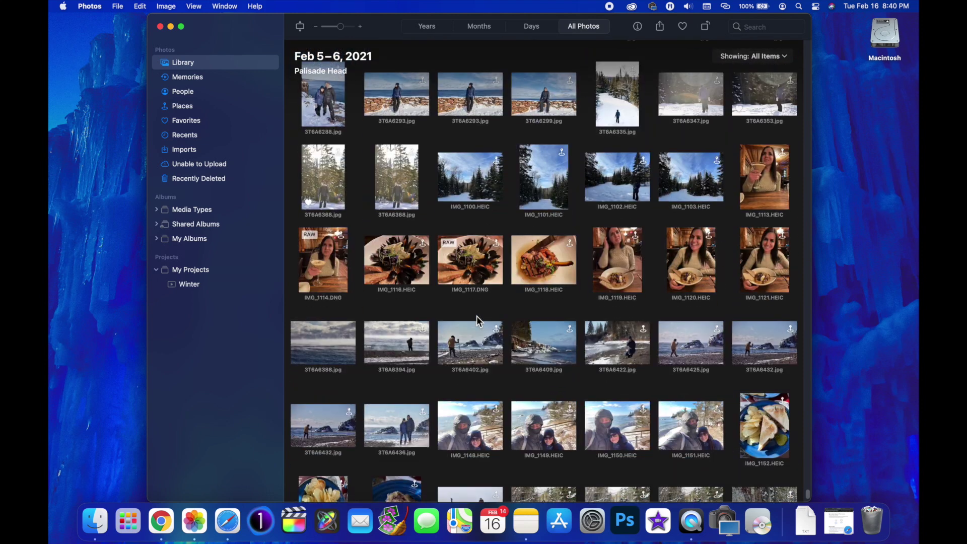
scroll(478, 321, "down", 2)
scroll(478, 322, "down", 2)
scroll(478, 321, "down", 1)
scroll(478, 322, "down", 2)
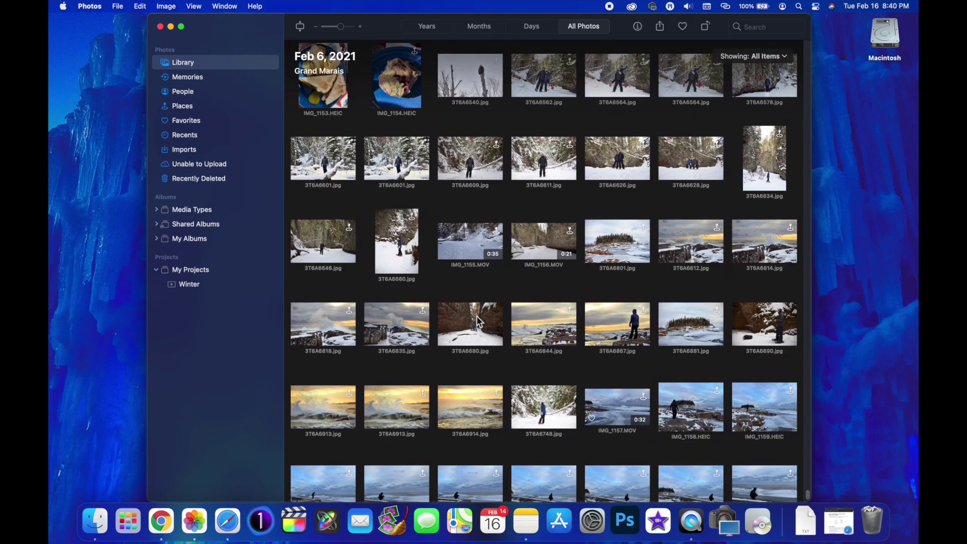
scroll(477, 321, "down", 2)
scroll(477, 321, "down", 1)
scroll(476, 321, "down", 2)
scroll(477, 321, "down", 2)
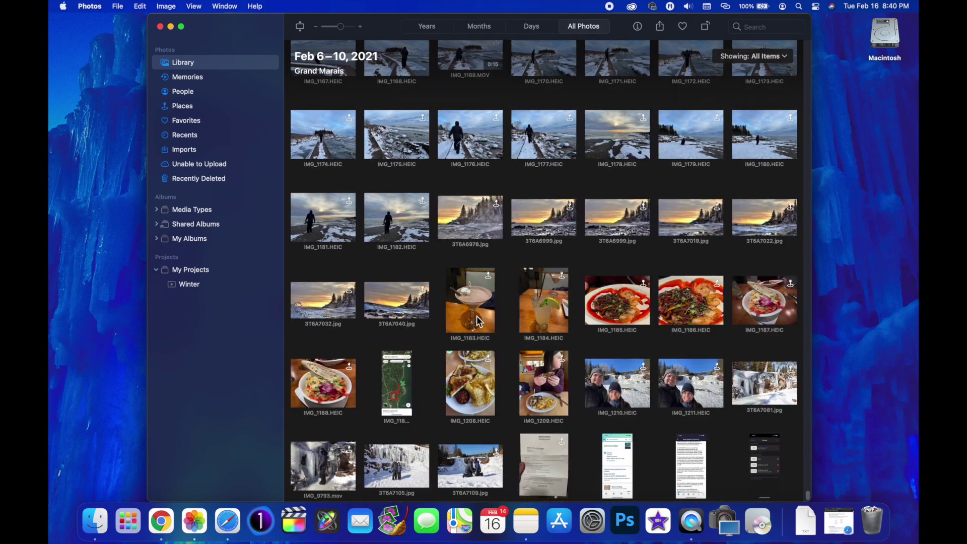
scroll(477, 321, "down", 1)
scroll(478, 316, "down", 1)
scroll(477, 316, "down", 2)
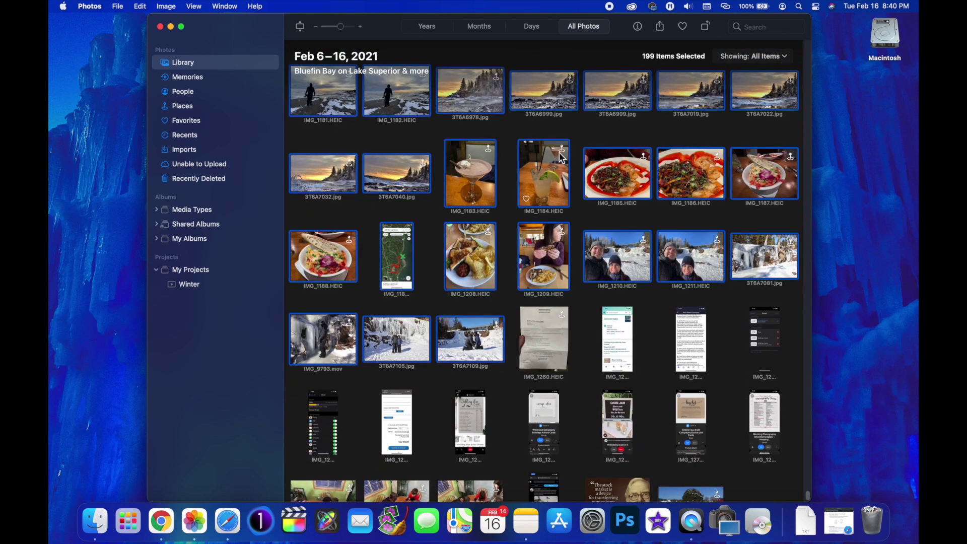
scroll(560, 156, "up", 2)
scroll(560, 155, "up", 1)
scroll(560, 156, "up", 2)
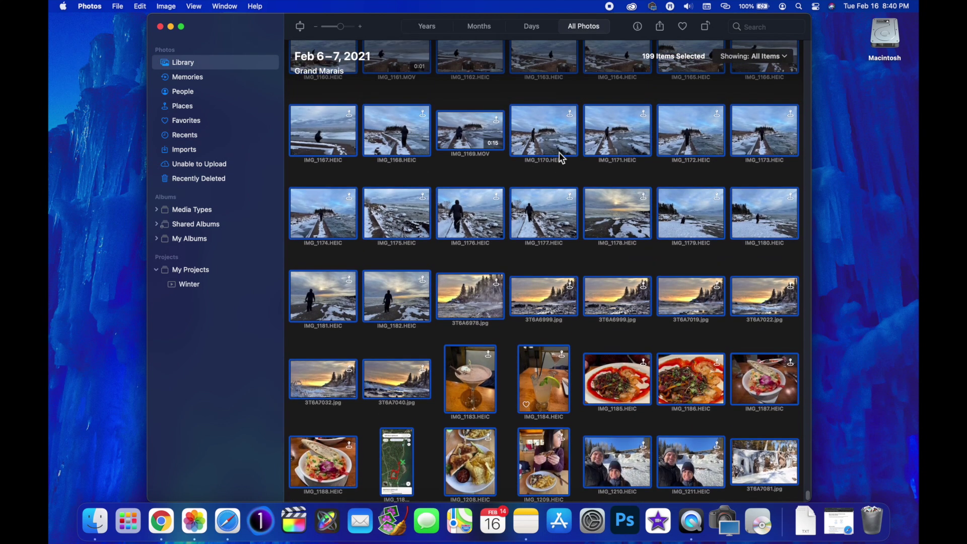
scroll(559, 156, "up", 2)
scroll(560, 156, "up", 1)
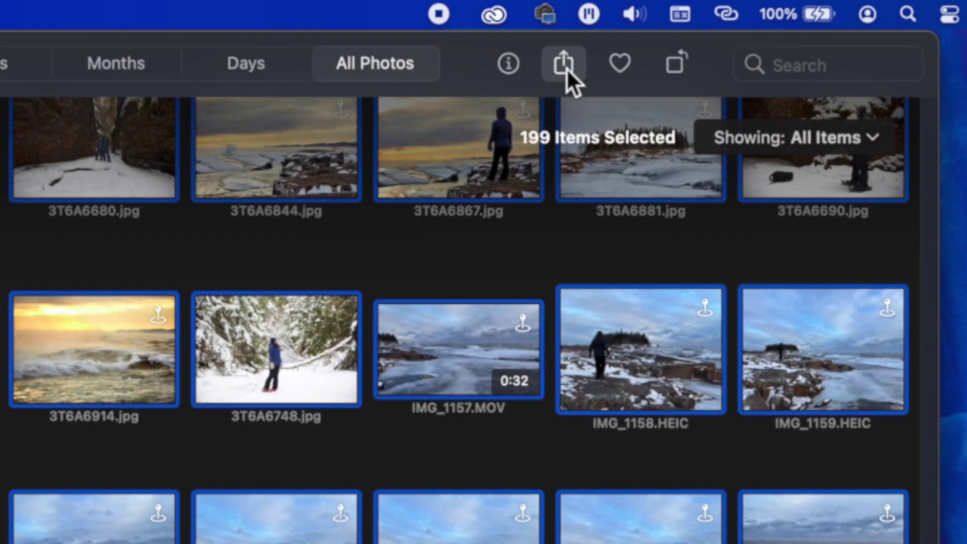
Look for a sharing option for the 199 selected photos in Share and the Image menu.
left_click(565, 68)
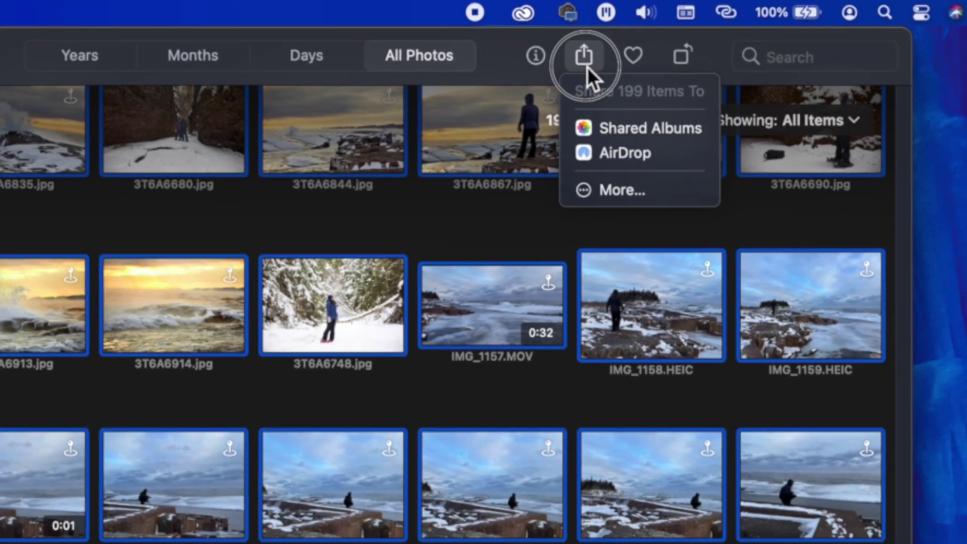
left_click(564, 64)
left_click(143, 9)
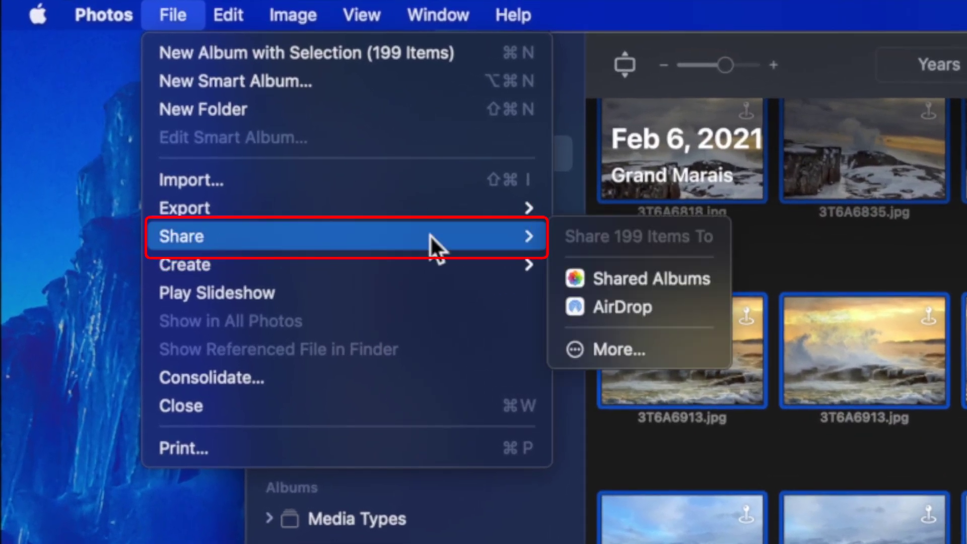
mouse_move(267, 13)
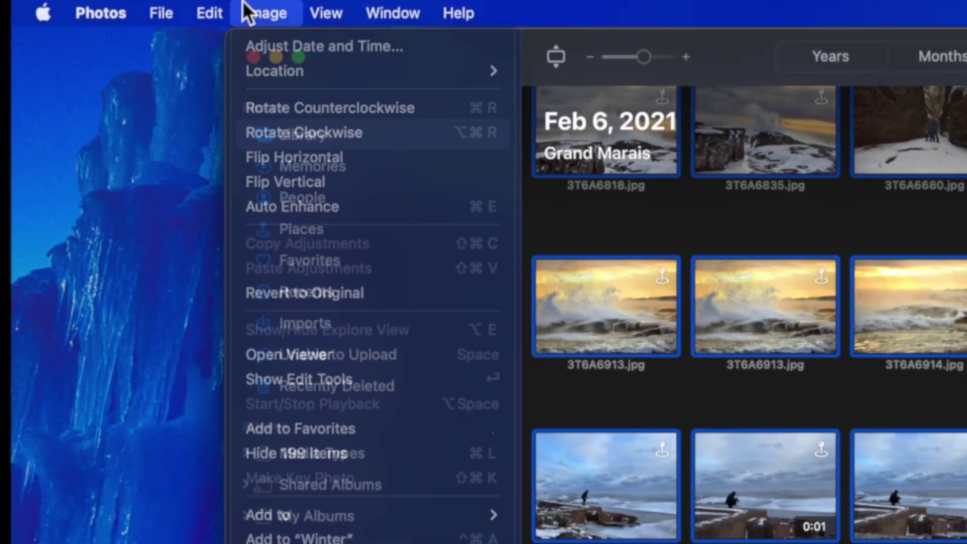
Expand Shared Albums in the sidebar, then start and cancel a new shared album.
left_click(96, 136)
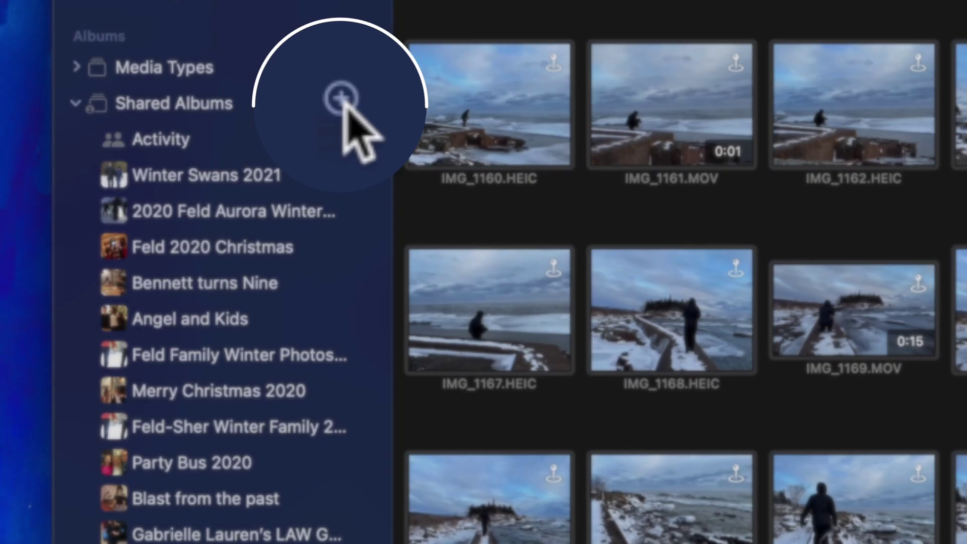
left_click(341, 99)
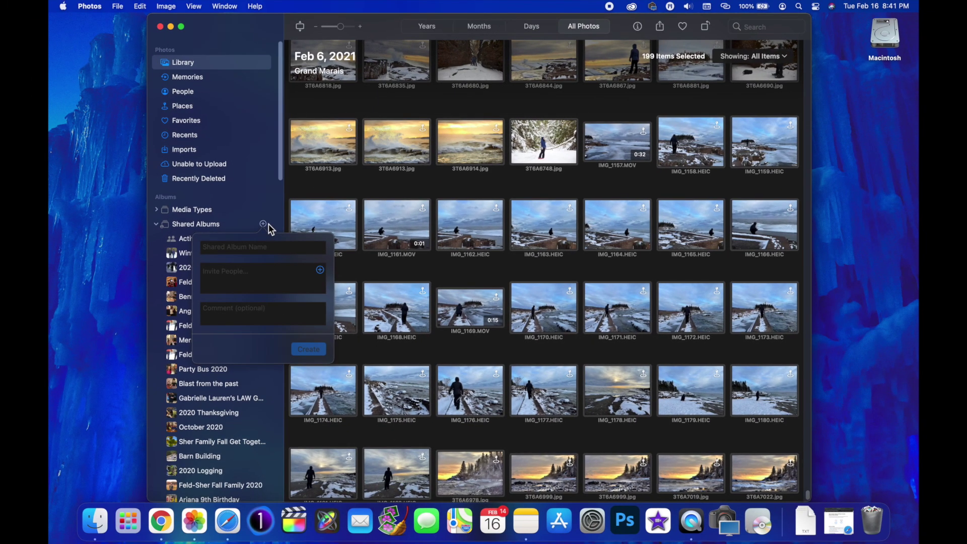
key("Escape")
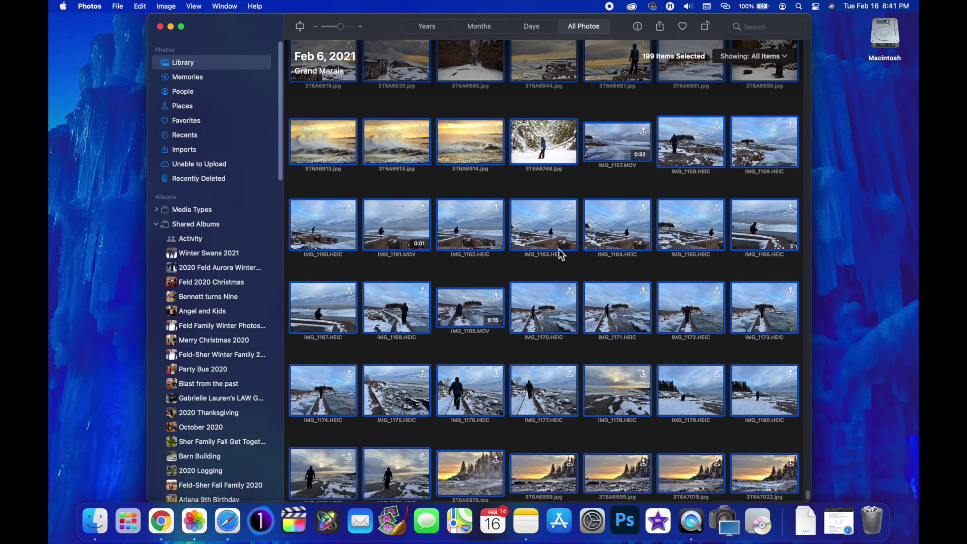
scroll(560, 255, "up", 1)
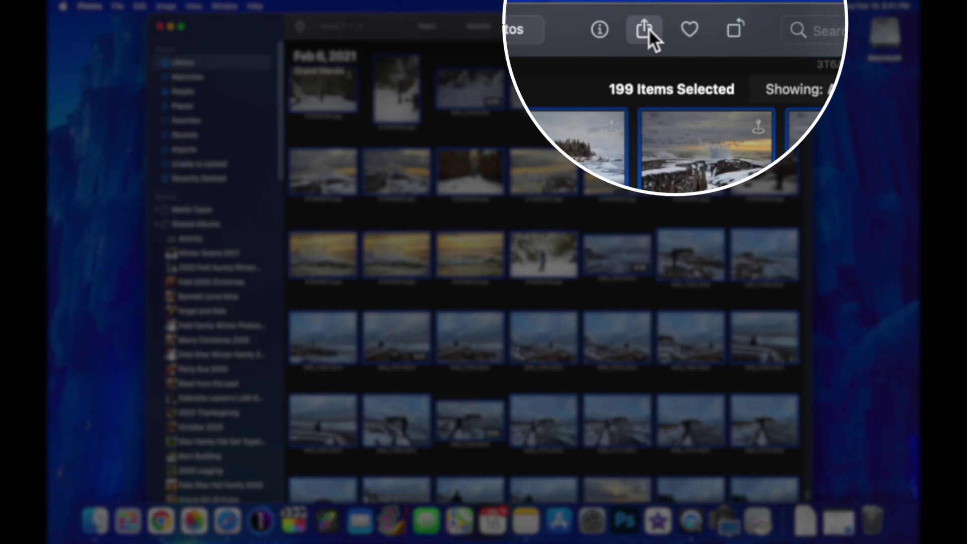
Show and dismiss the sharing destinations, then clear the photo selection.
left_click(660, 26)
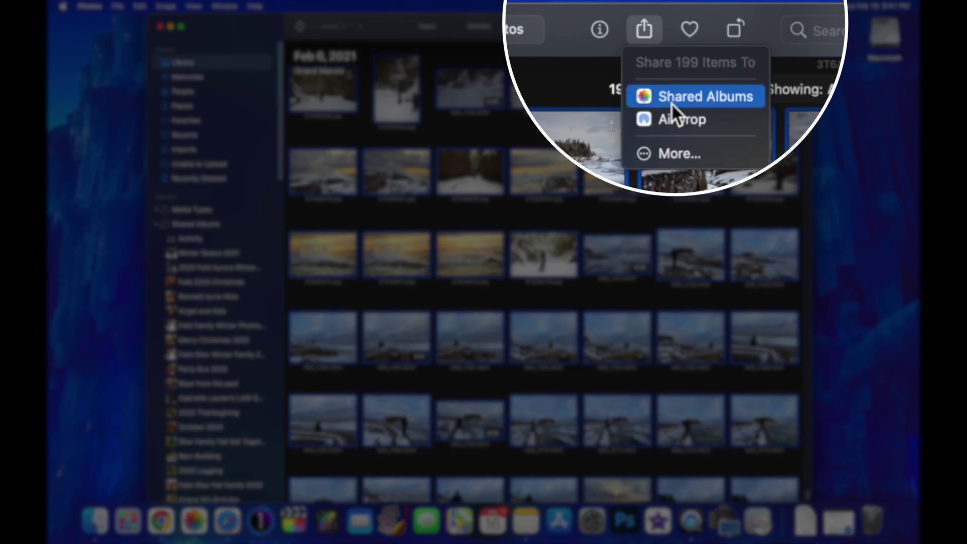
left_click(652, 32)
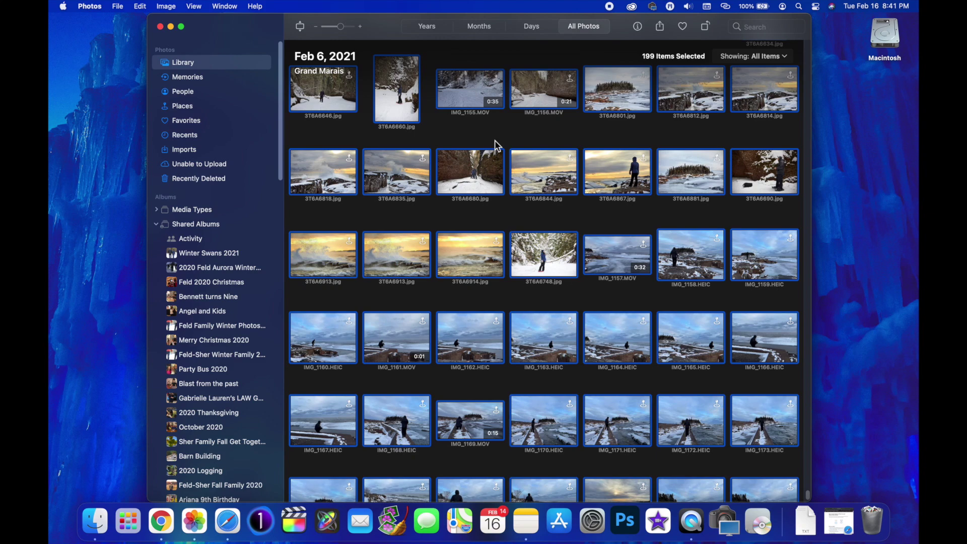
left_click(500, 136)
scroll(499, 133, "up", 5)
scroll(499, 133, "up", 3)
scroll(500, 134, "up", 5)
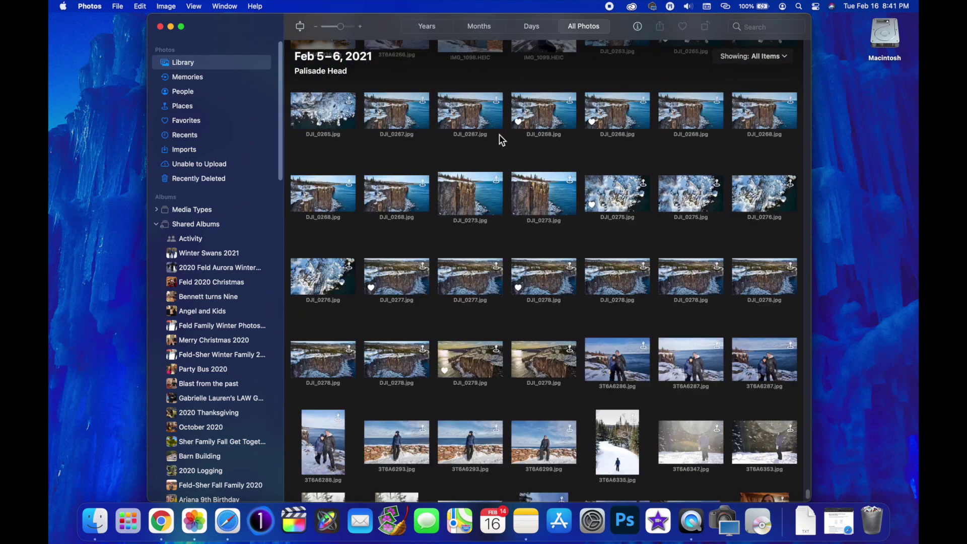
scroll(500, 133, "up", 5)
scroll(499, 133, "up", 5)
scroll(500, 133, "up", 2)
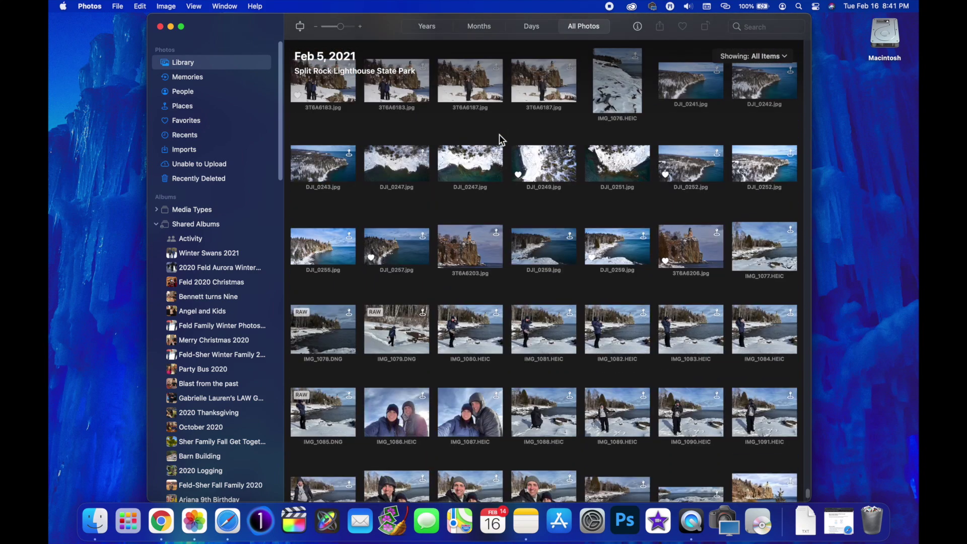
scroll(499, 134, "up", 5)
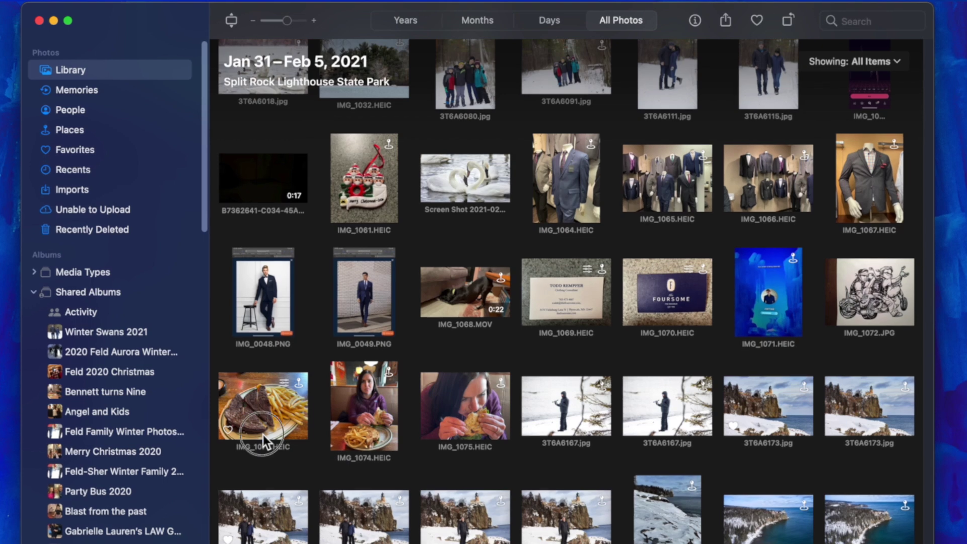
Select the 105 Feb 5–6 trip items and start a new shared album from Share > Shared Albums.
left_click(264, 435)
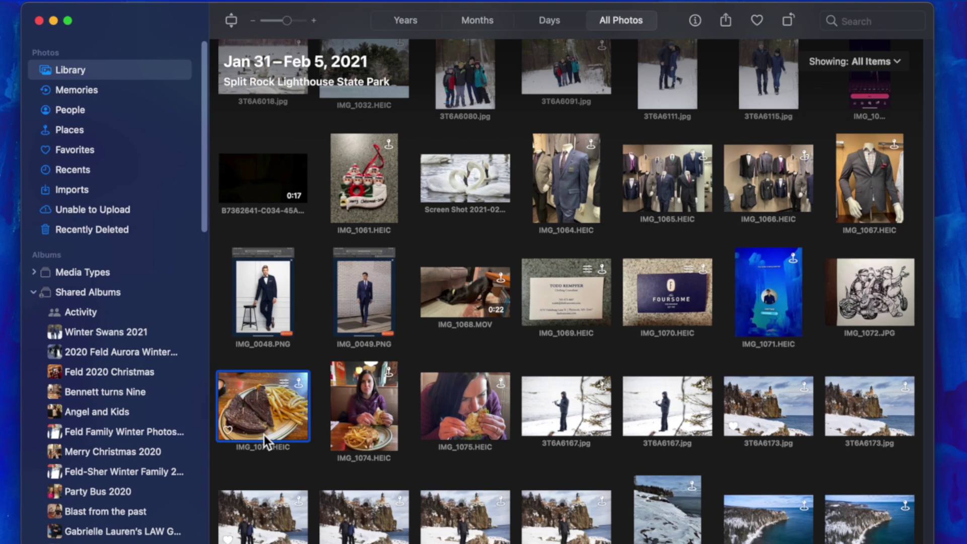
scroll(378, 535, "down", 10)
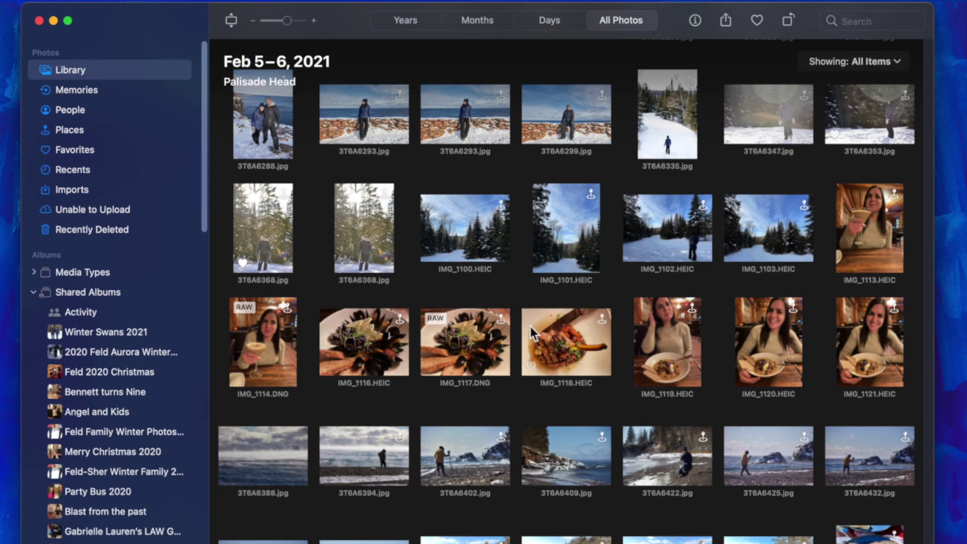
scroll(530, 327, "down", 1)
scroll(530, 326, "down", 3)
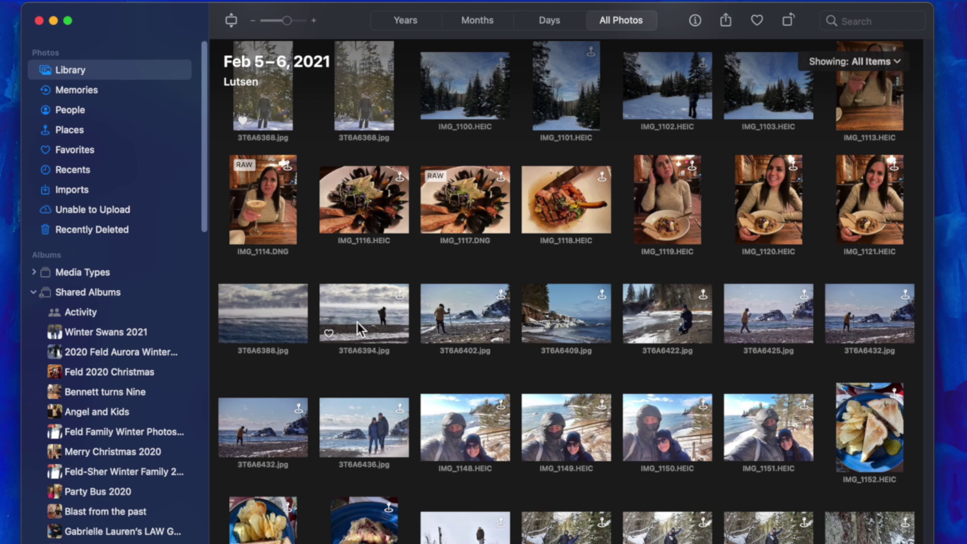
key("super+a")
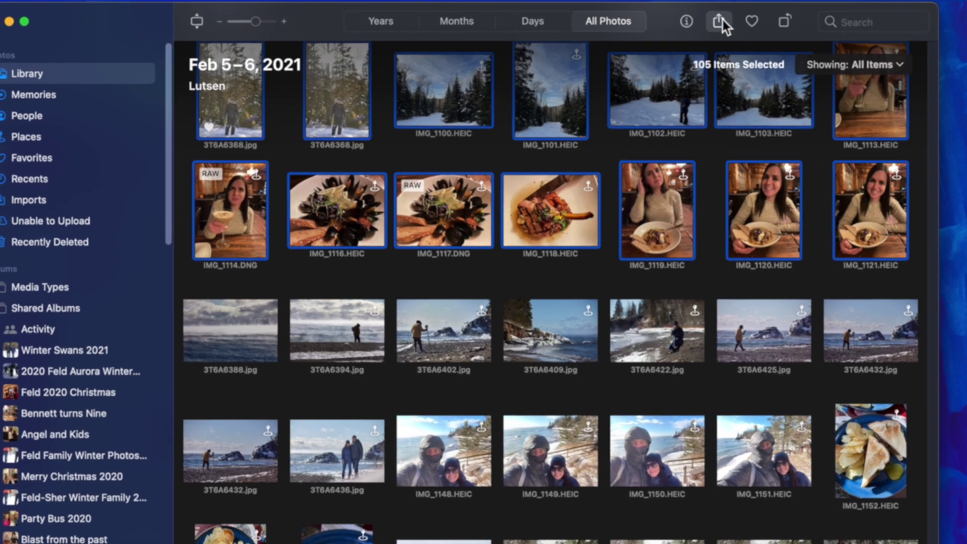
left_click(727, 20)
left_click(714, 94)
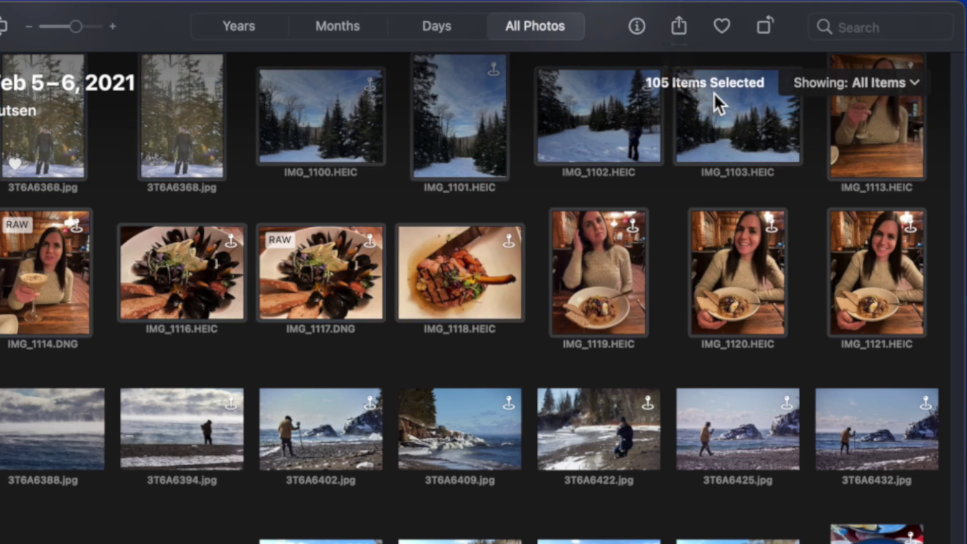
scroll(646, 304, "down", 5)
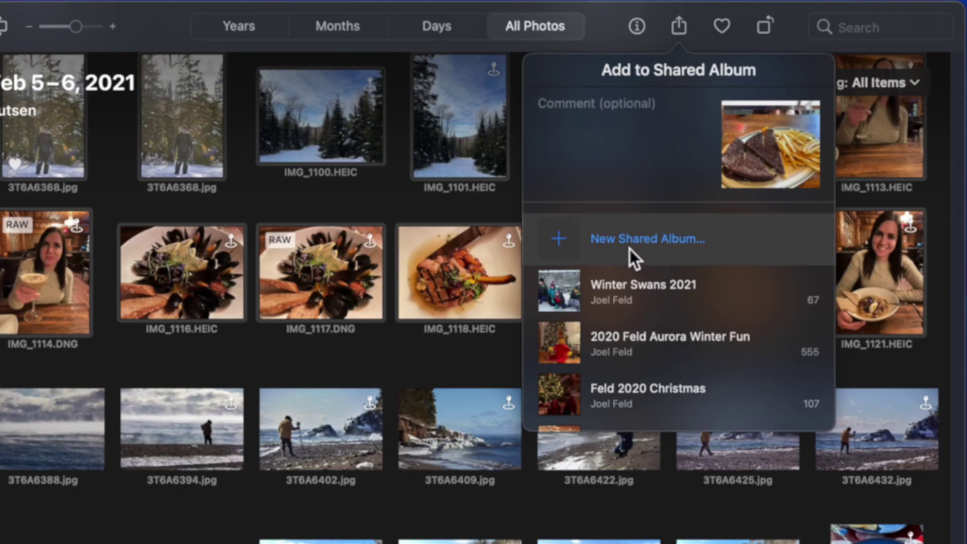
left_click(629, 249)
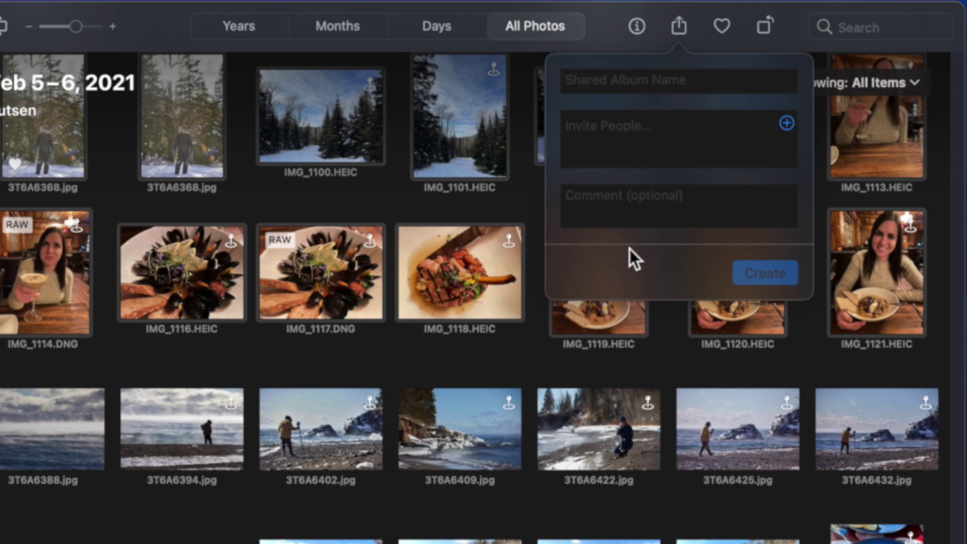
type("North Shore Lutsen Winter 2021")
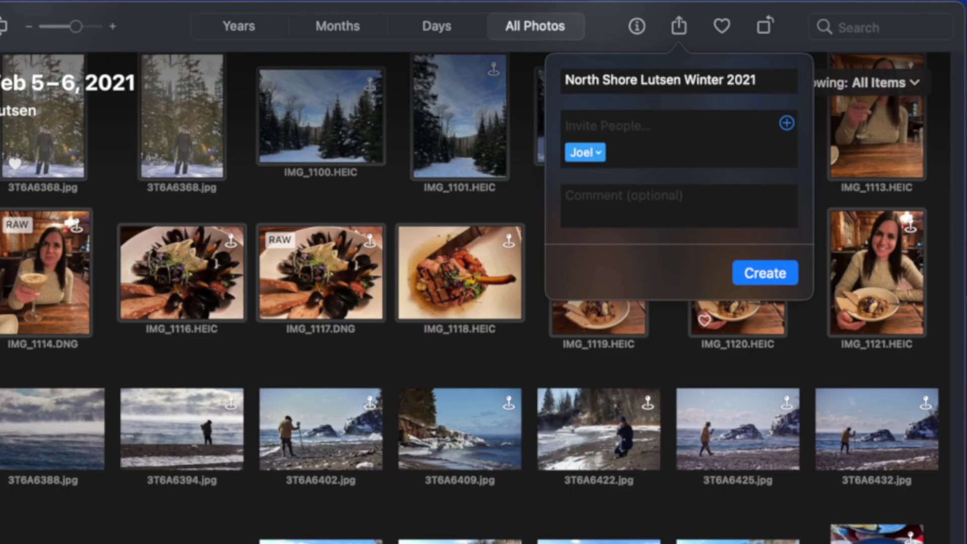
Remove the invitee and create 'North Shore Lutsen Winter 2021' from the 105 selected items.
left_click(599, 154)
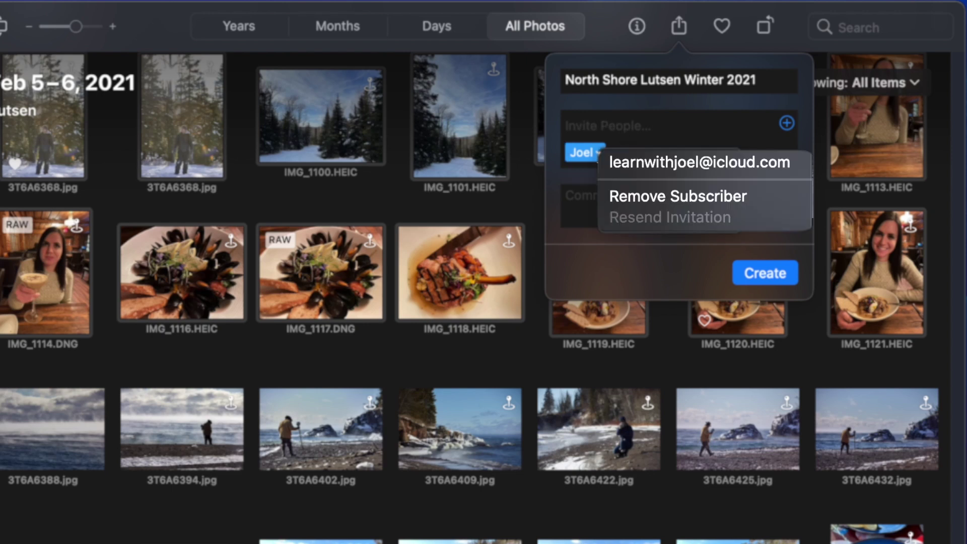
left_click(760, 198)
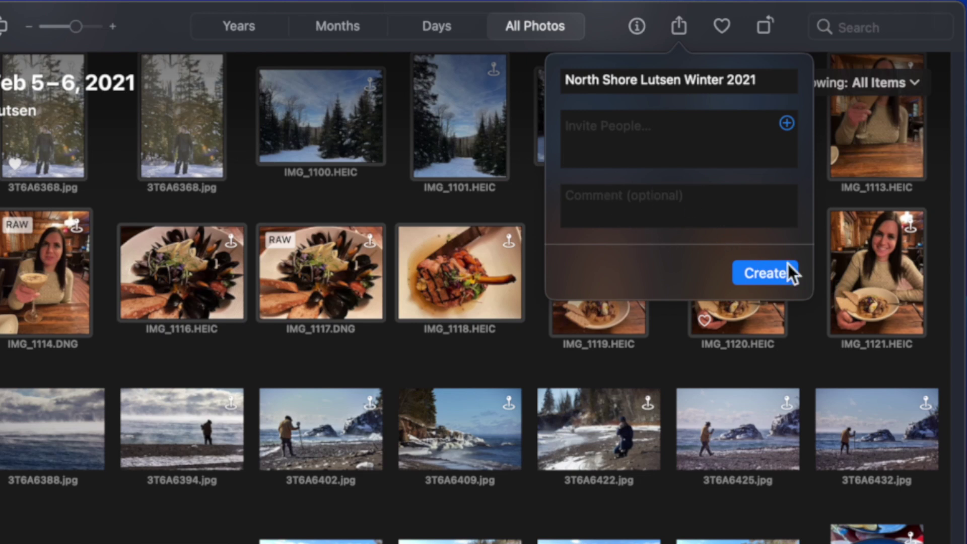
left_click(776, 273)
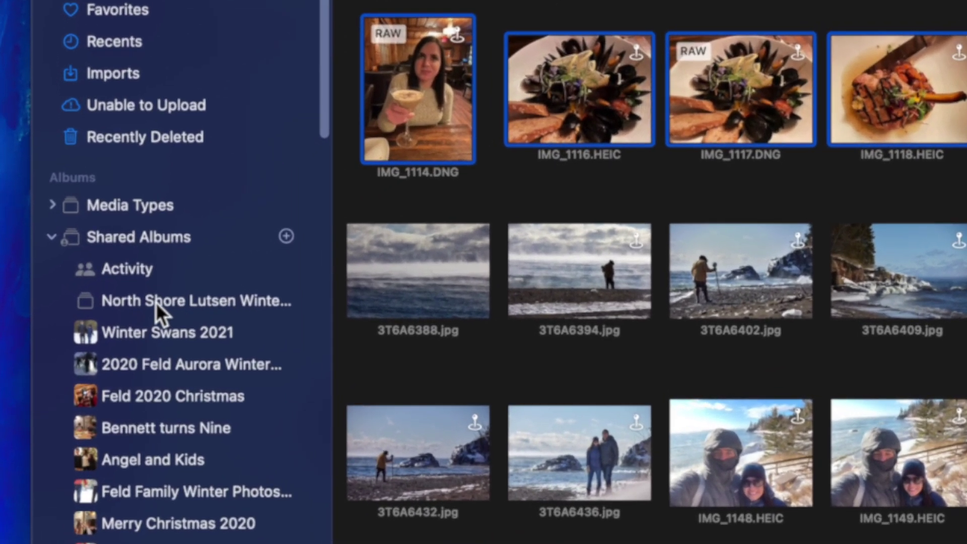
Open North Shore Lutsen Winter 2021 and check the upload progress of its 105 items.
left_click(150, 296)
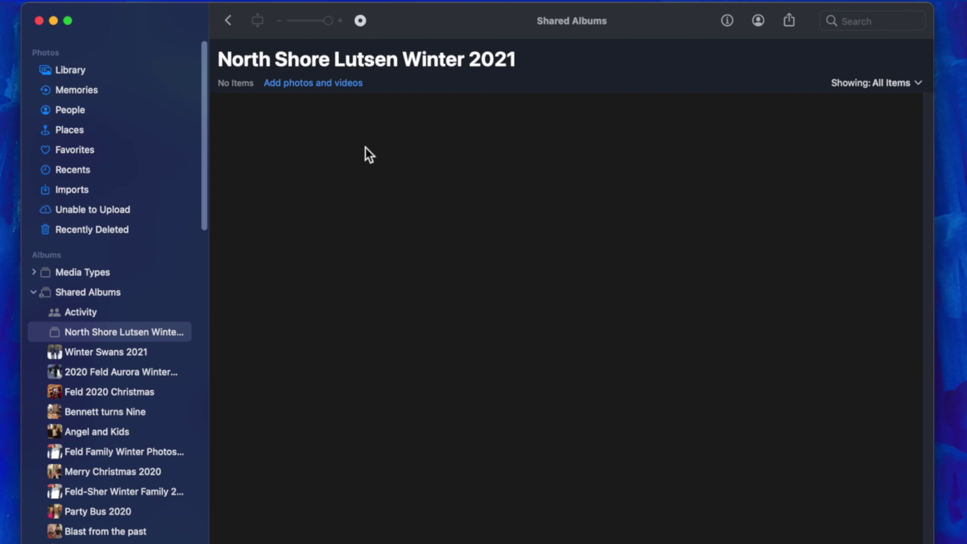
left_click(360, 21)
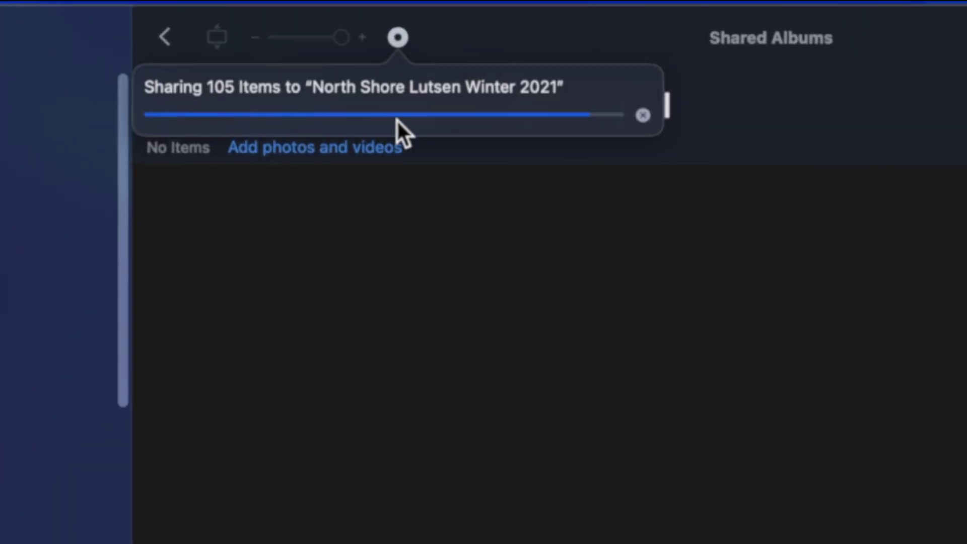
left_click(503, 286)
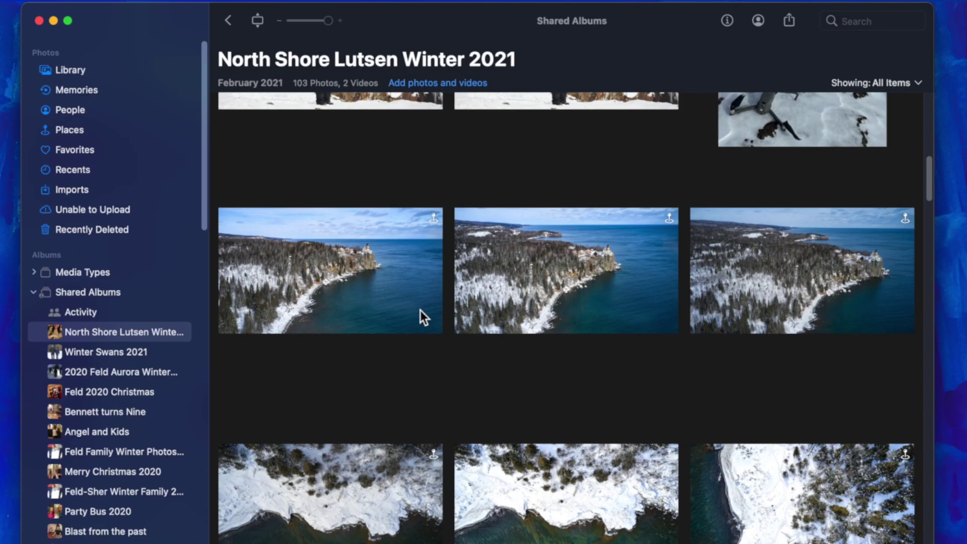
scroll(420, 310, "down", 1)
scroll(420, 311, "down", 3)
scroll(421, 311, "down", 3)
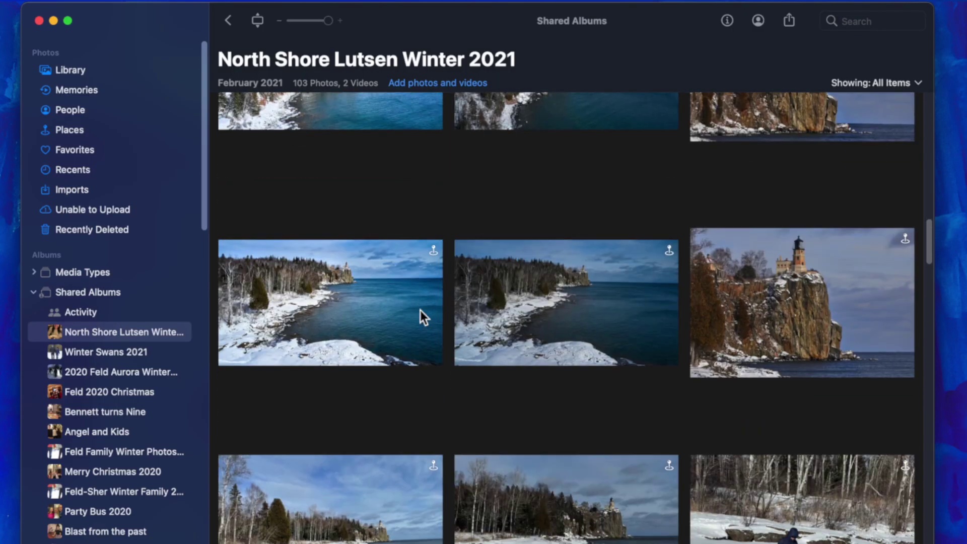
scroll(420, 311, "down", 3)
scroll(420, 311, "down", 3)
scroll(420, 310, "down", 1)
scroll(420, 311, "down", 3)
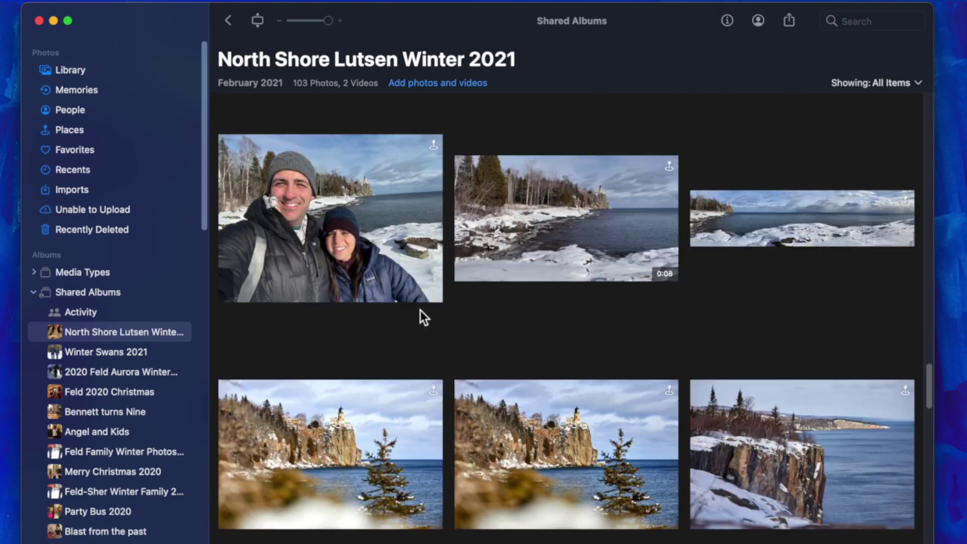
scroll(420, 311, "down", 3)
scroll(420, 311, "down", 3)
scroll(421, 311, "down", 3)
scroll(421, 310, "down", 3)
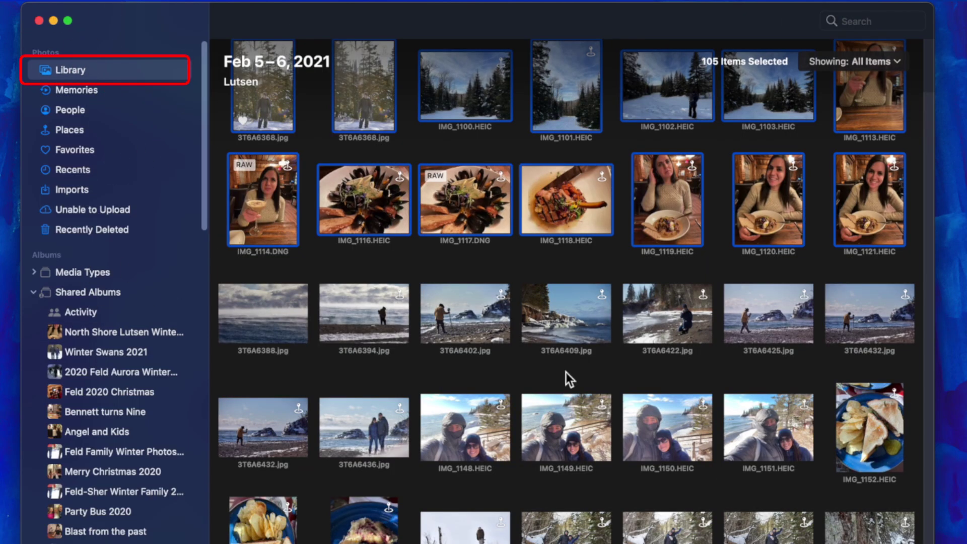
scroll(575, 412, "down", 2)
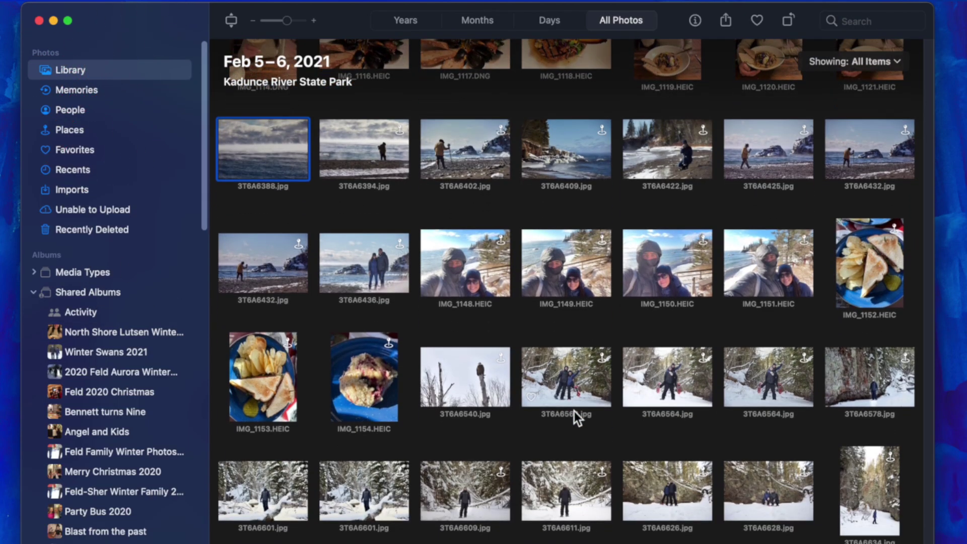
scroll(575, 411, "down", 3)
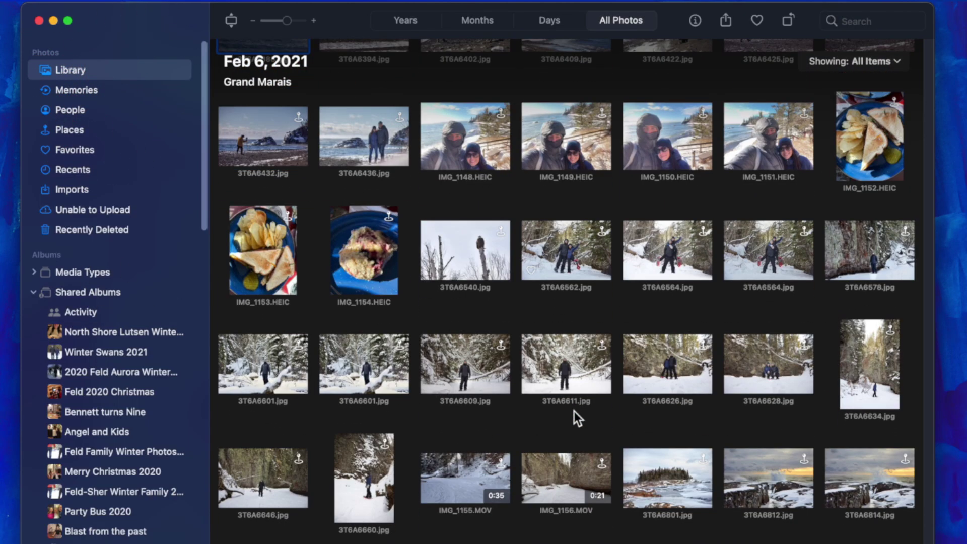
Drag the 32 Feb 6 items through IMG_1156.MOV onto North Shore Lutsen Winter 2021, then open it.
left_click(565, 476, "shift")
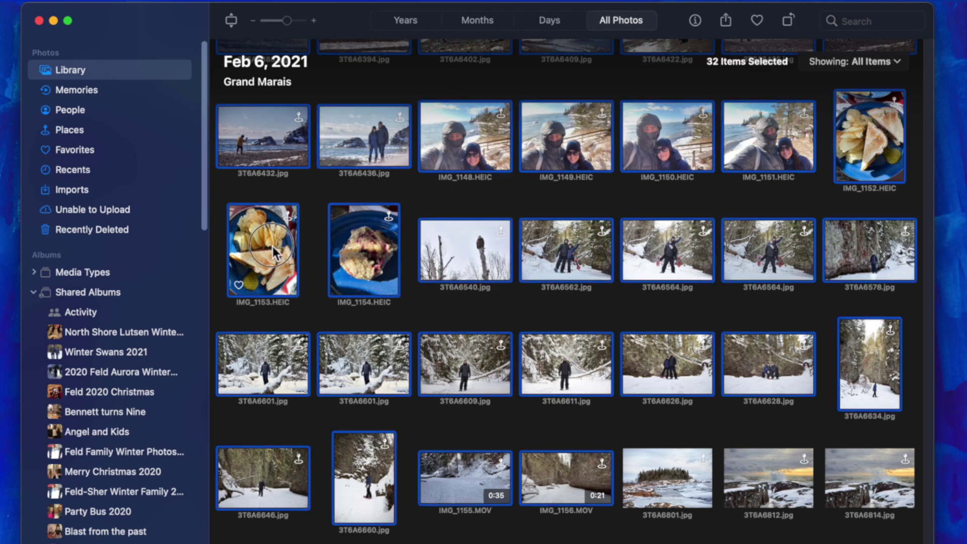
mouse_move(273, 246)
left_mouse_down()
mouse_move(116, 317)
mouse_move(104, 334)
left_mouse_up()
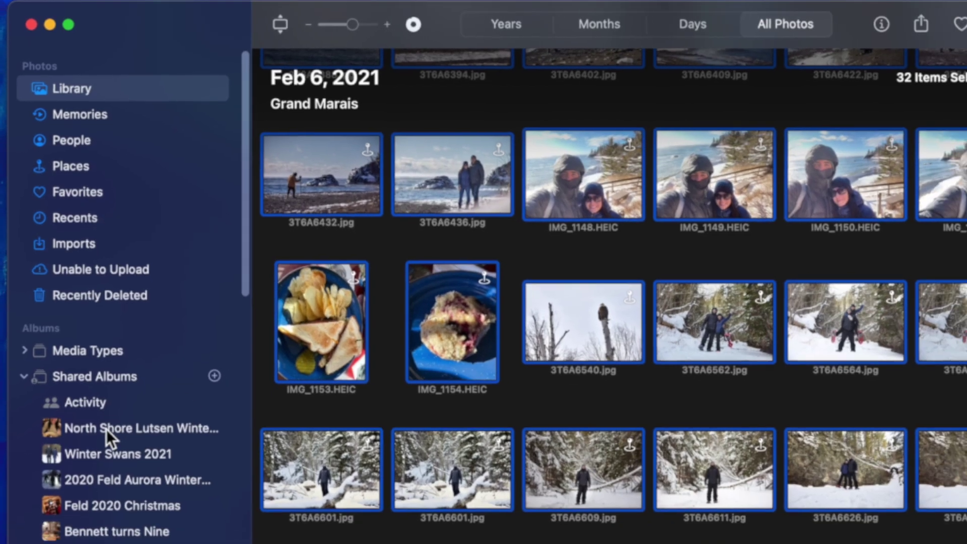
left_click(97, 336)
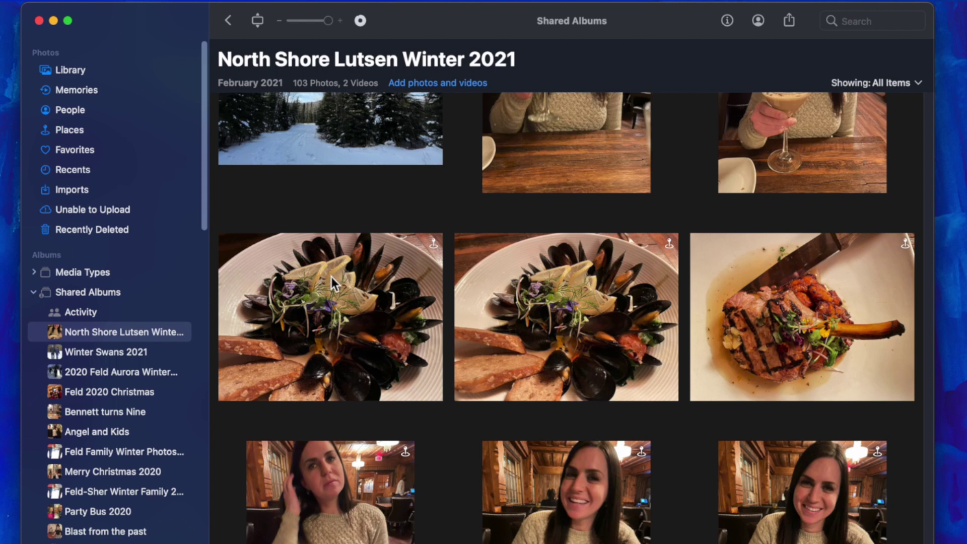
scroll(329, 270, "up", 5)
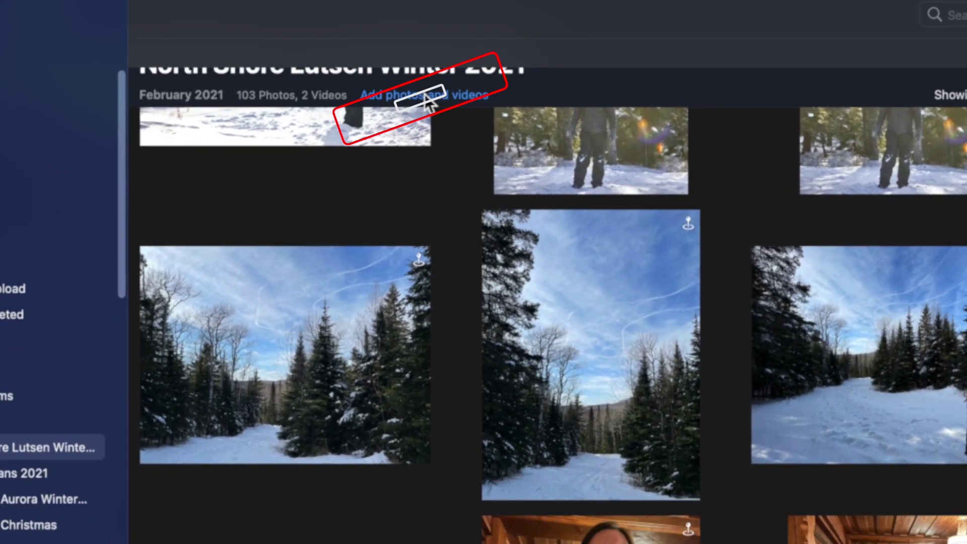
Add drone shots DJI_0277, DJI_0268 and DJI_0278 through the album's Add Photos dialog.
left_click(427, 102)
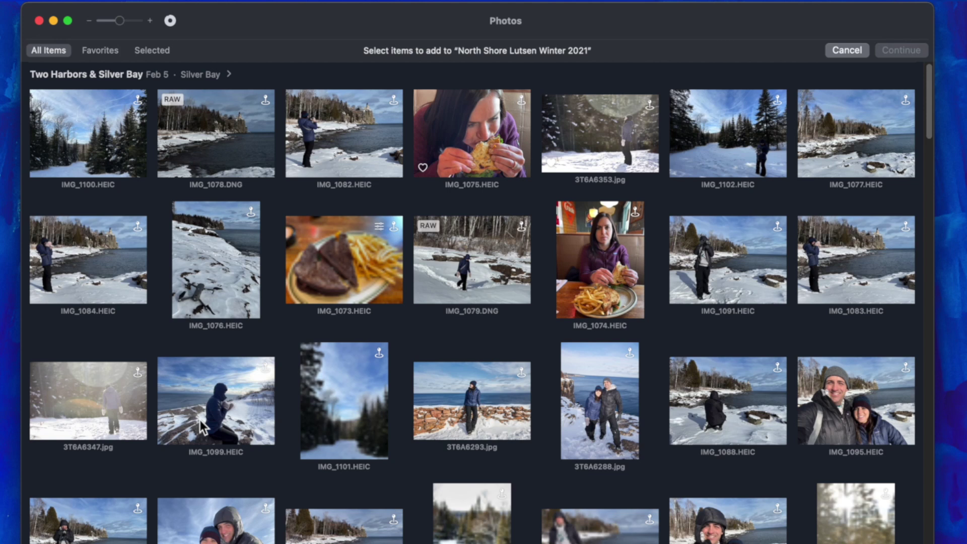
scroll(444, 451, "down", 5)
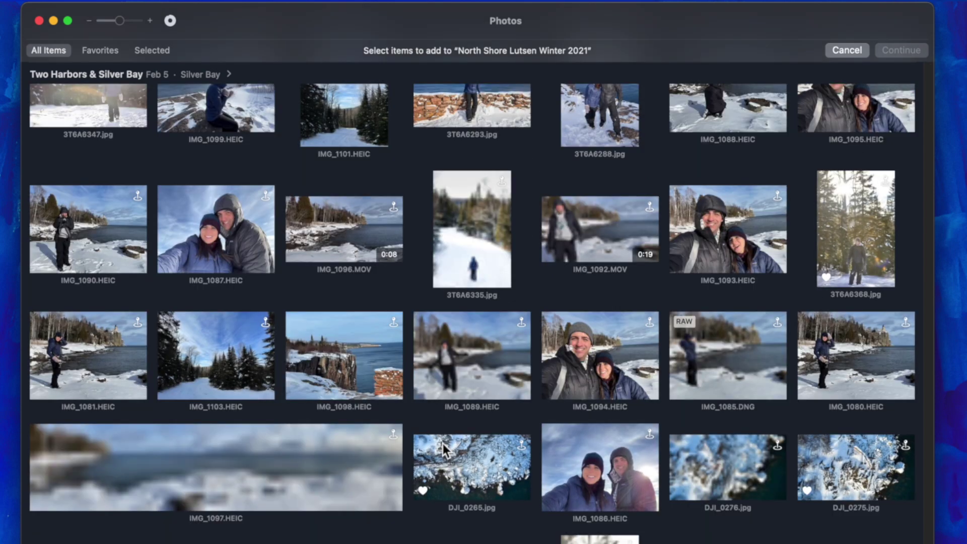
scroll(424, 360, "down", 3)
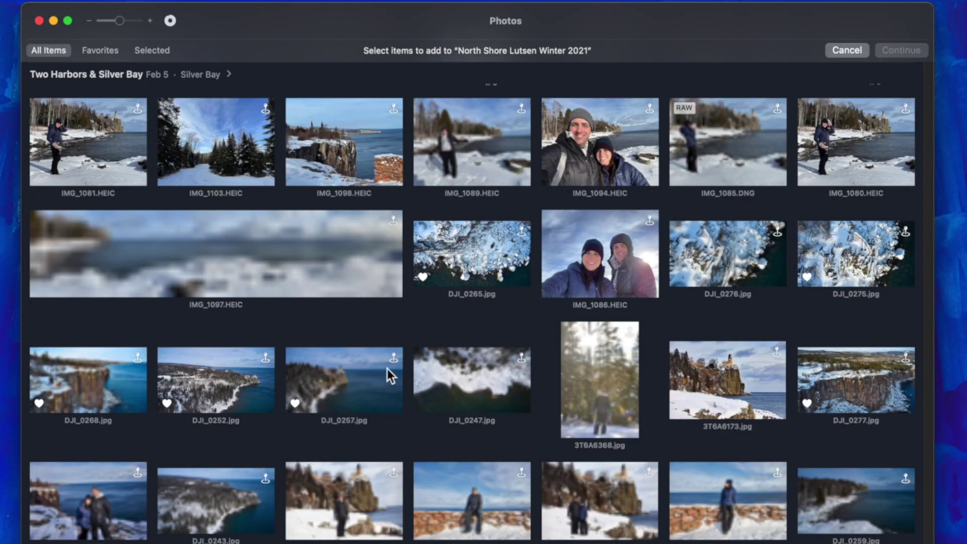
scroll(387, 369, "down", 2)
scroll(387, 369, "up", 2)
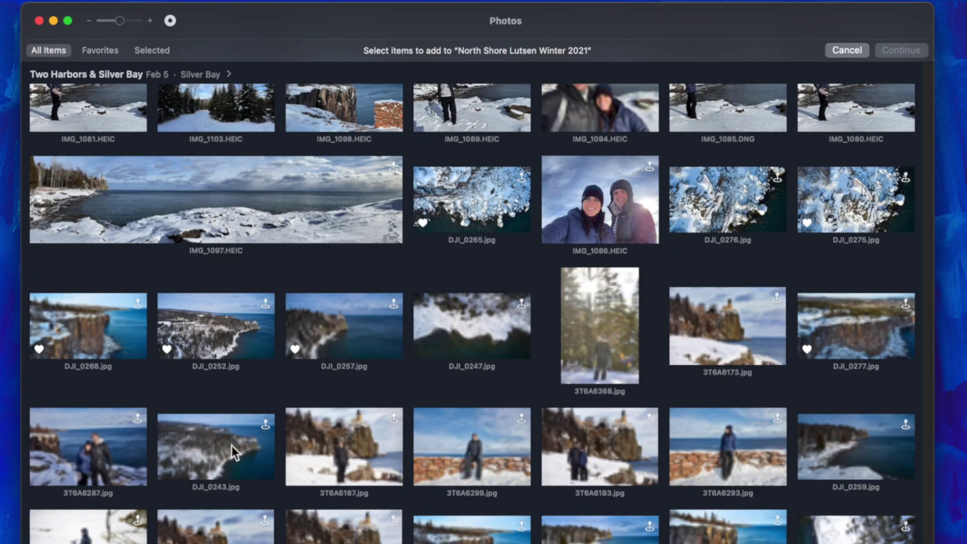
scroll(233, 452, "down", 3)
scroll(348, 393, "down", 3)
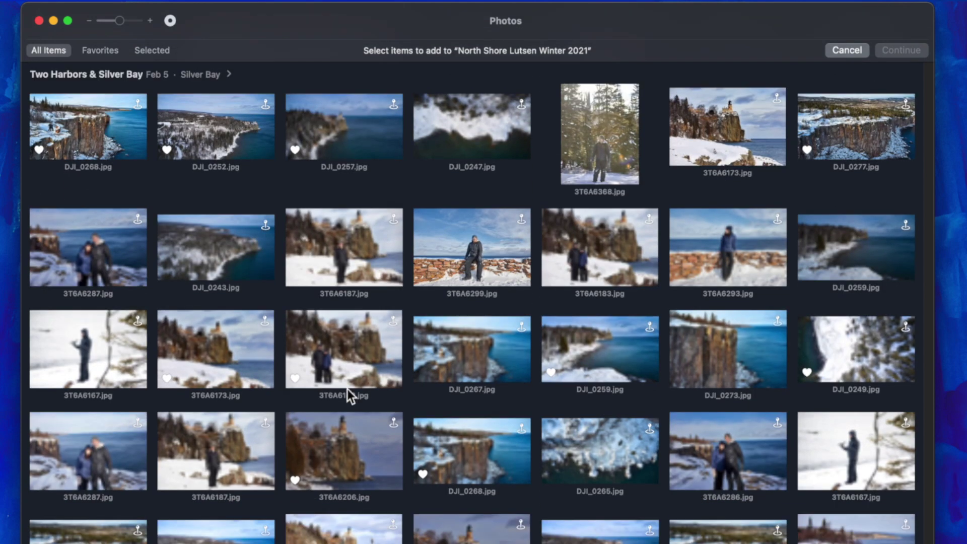
scroll(347, 394, "down", 3)
scroll(347, 393, "down", 3)
scroll(348, 393, "down", 2)
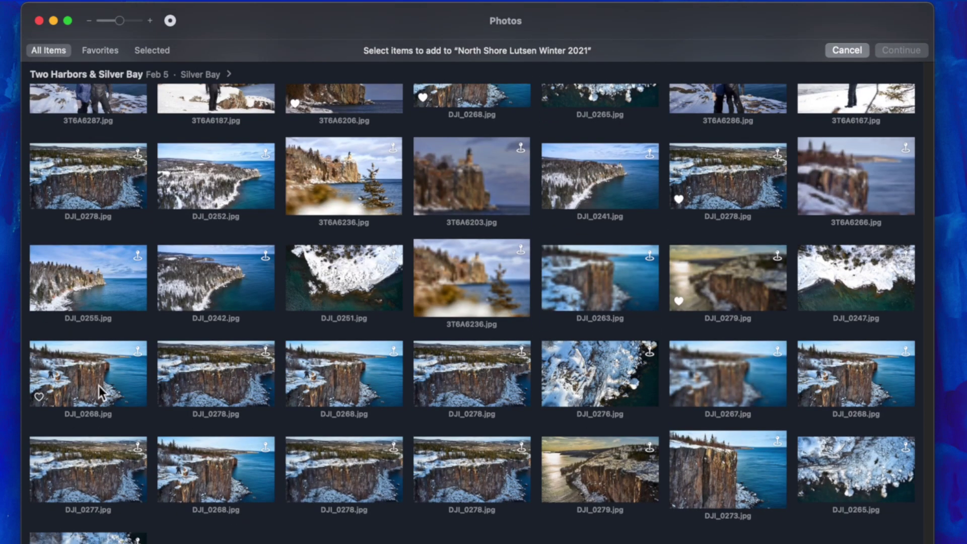
left_click(96, 460)
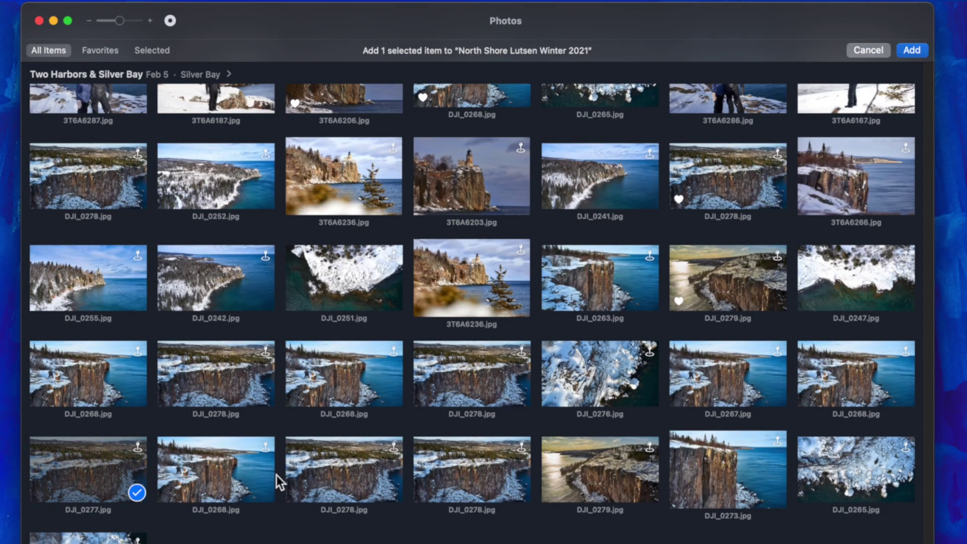
left_click(259, 451)
left_click(341, 466)
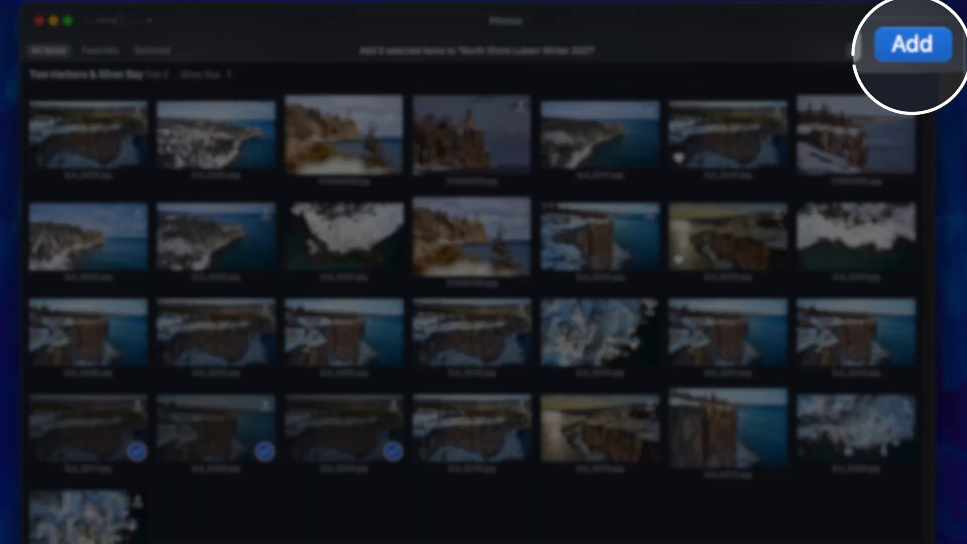
left_click(914, 47)
scroll(386, 384, "down", 5)
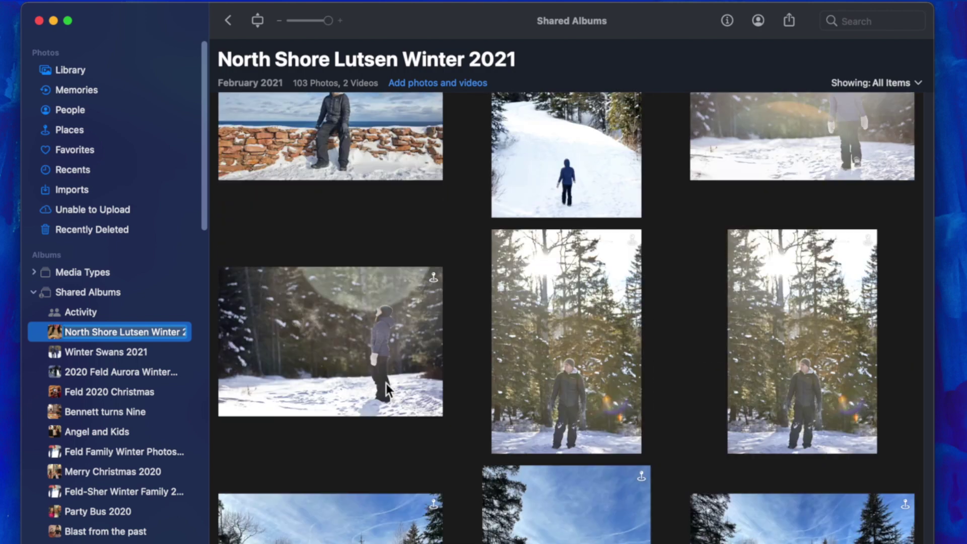
scroll(387, 383, "up", 3)
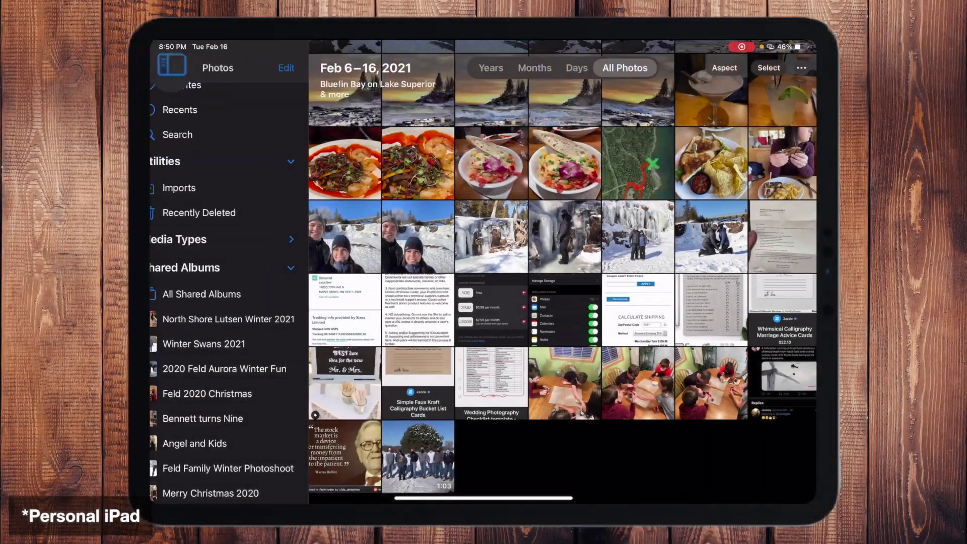
scroll(241, 293, "up", 3)
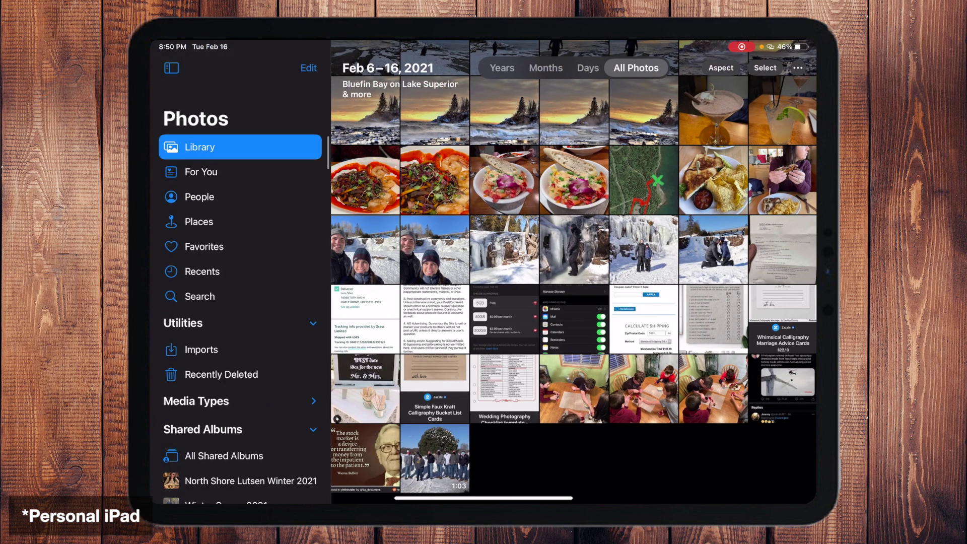
scroll(240, 294, "down", 3)
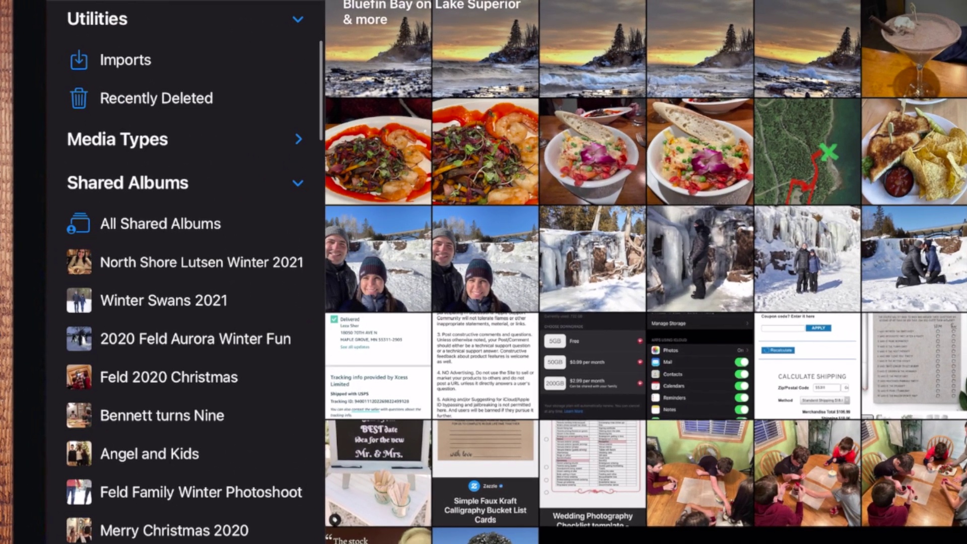
Collapse and re-expand Shared Albums on the iPad, then open North Shore Lutsen Winter 2021.
left_click(301, 189)
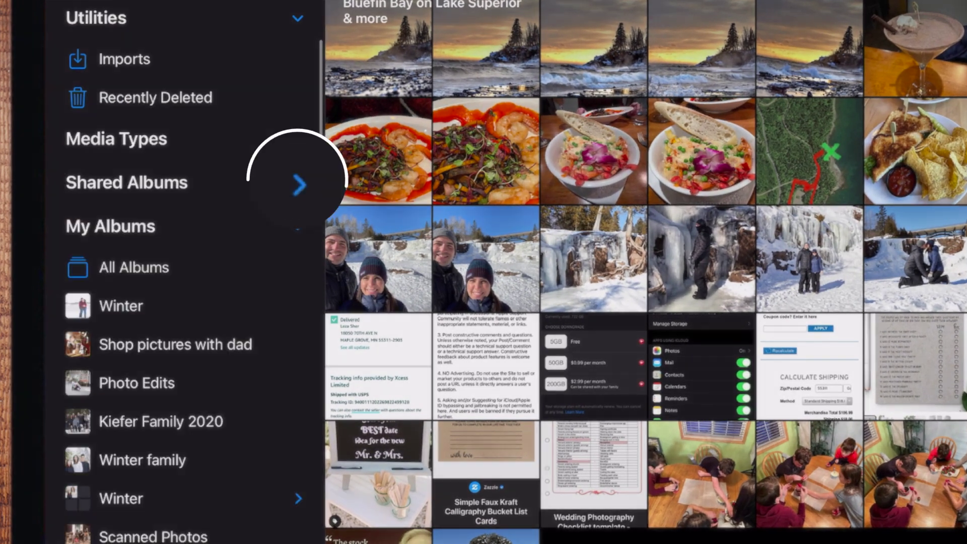
left_click(301, 189)
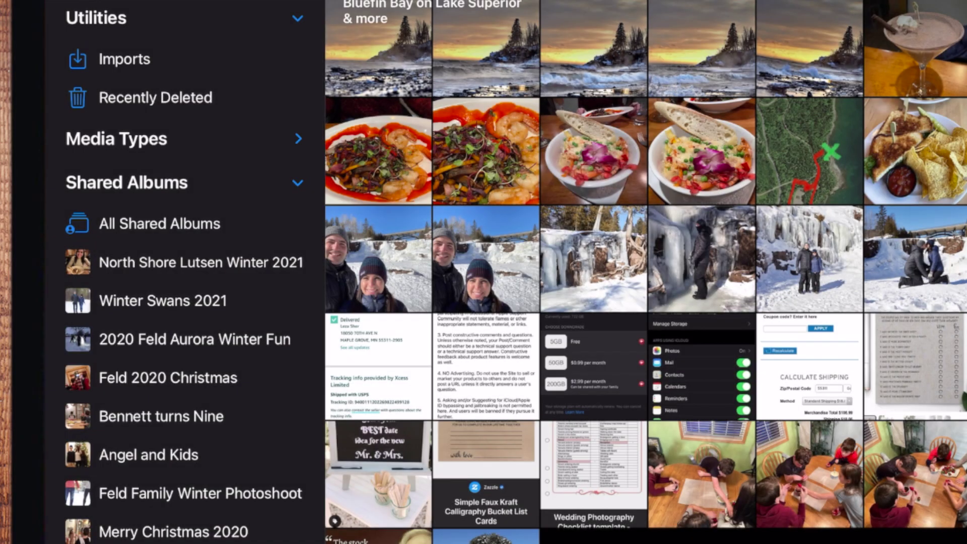
scroll(185, 273, "up", 1)
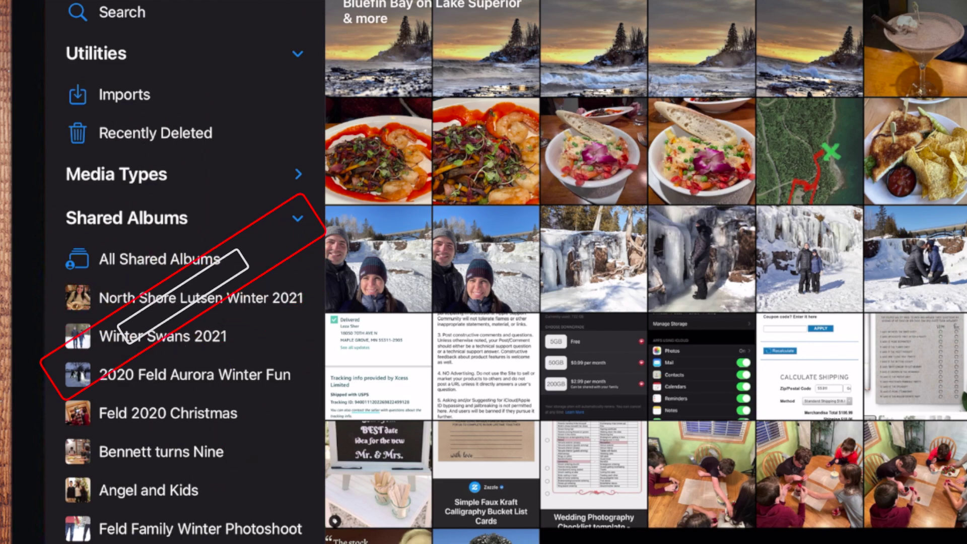
left_click(185, 297)
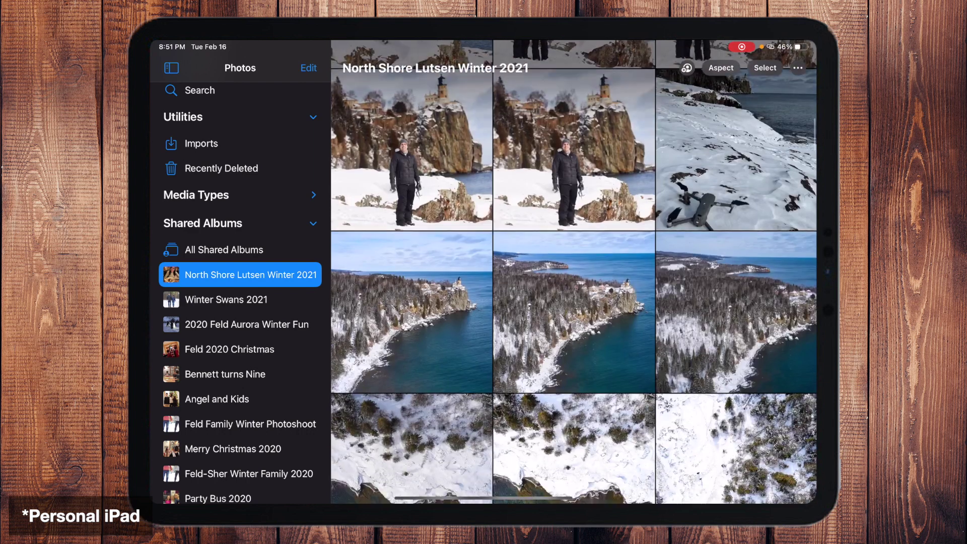
scroll(575, 272, "up", 2)
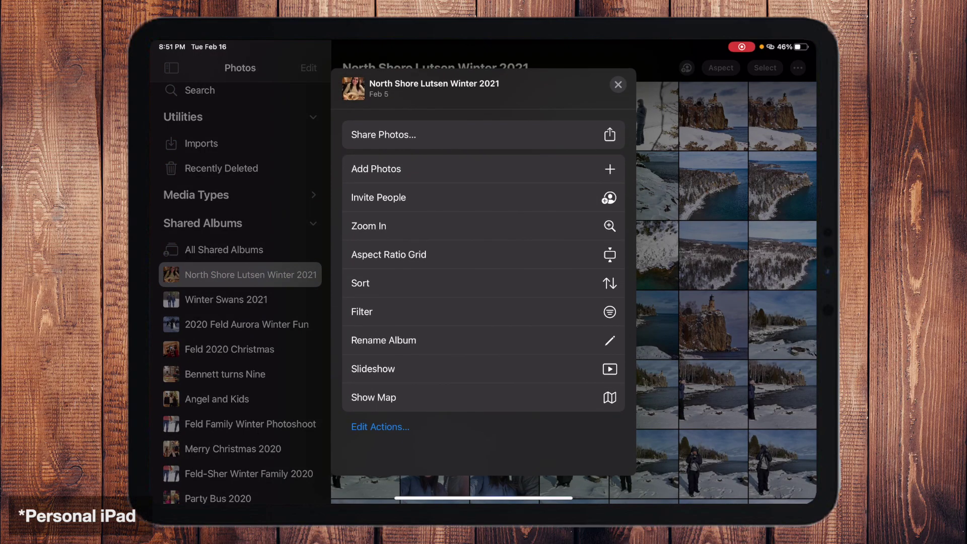
Switch the album to Aspect Ratio Grid and filter it to show All Items.
left_click(389, 255)
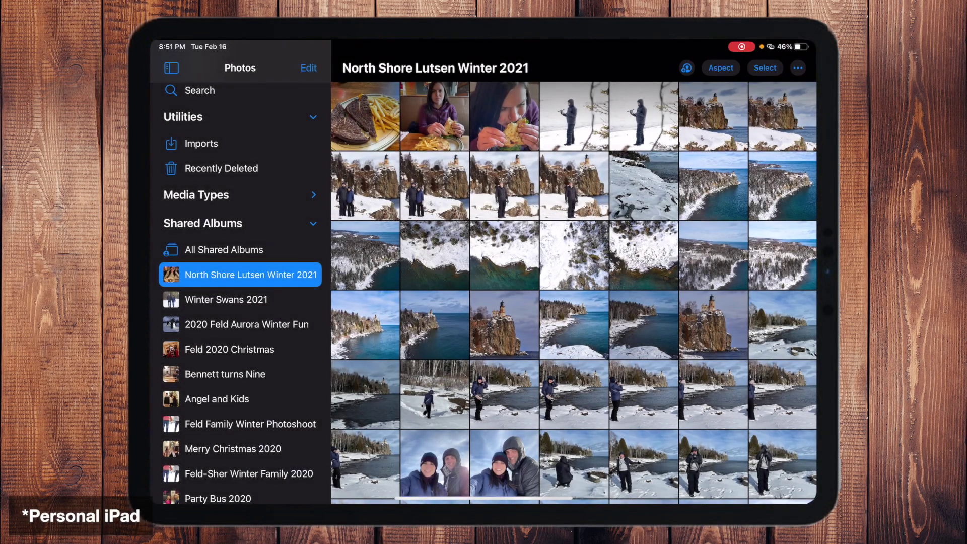
left_click(797, 67)
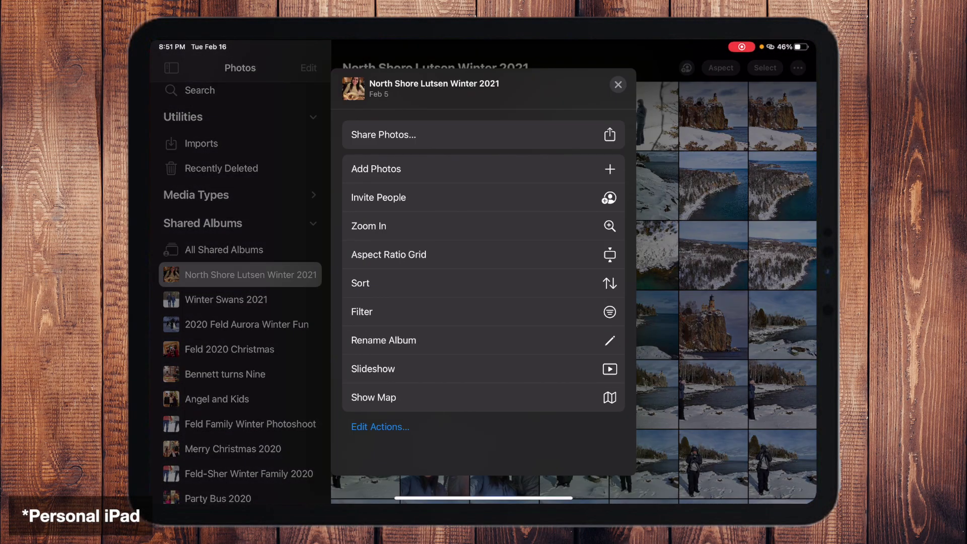
left_click(362, 316)
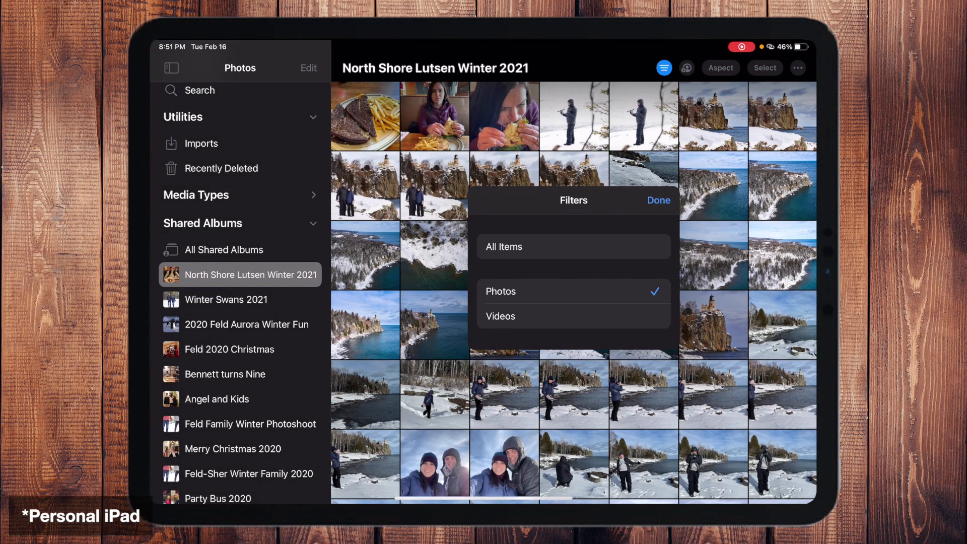
left_click(501, 291)
left_click(504, 247)
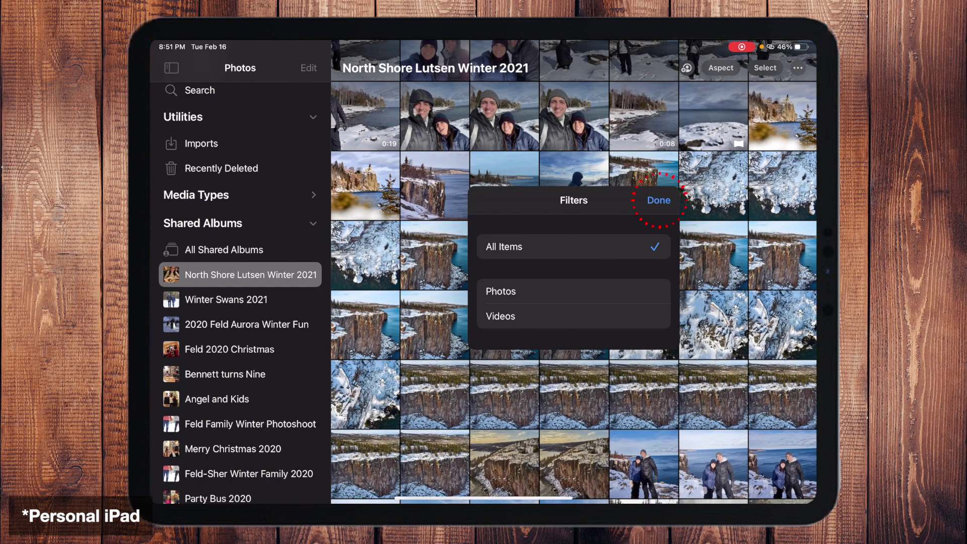
left_click(658, 200)
Preview the album's photo locations on the map, then return to the album.
left_click(798, 67)
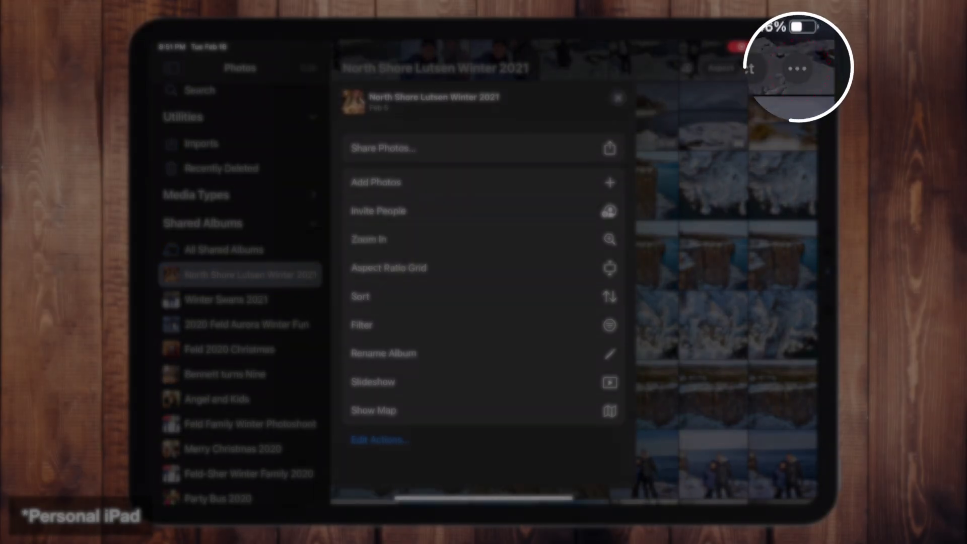
scroll(484, 257, "down", 1)
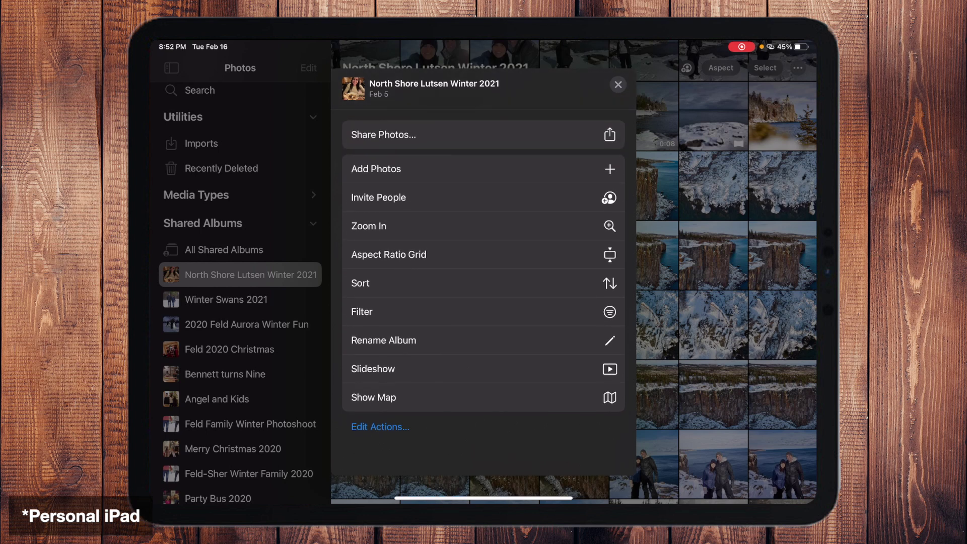
left_click(374, 398)
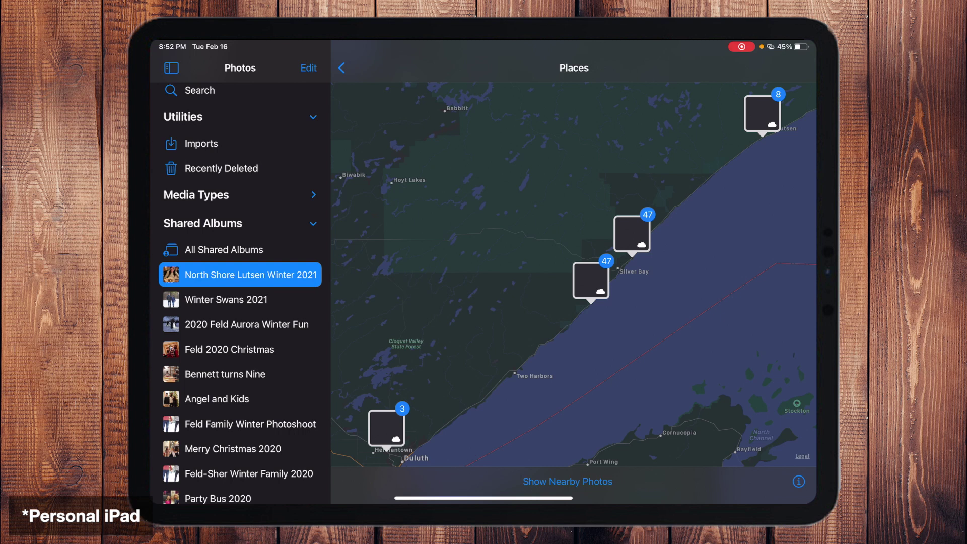
left_click(342, 68)
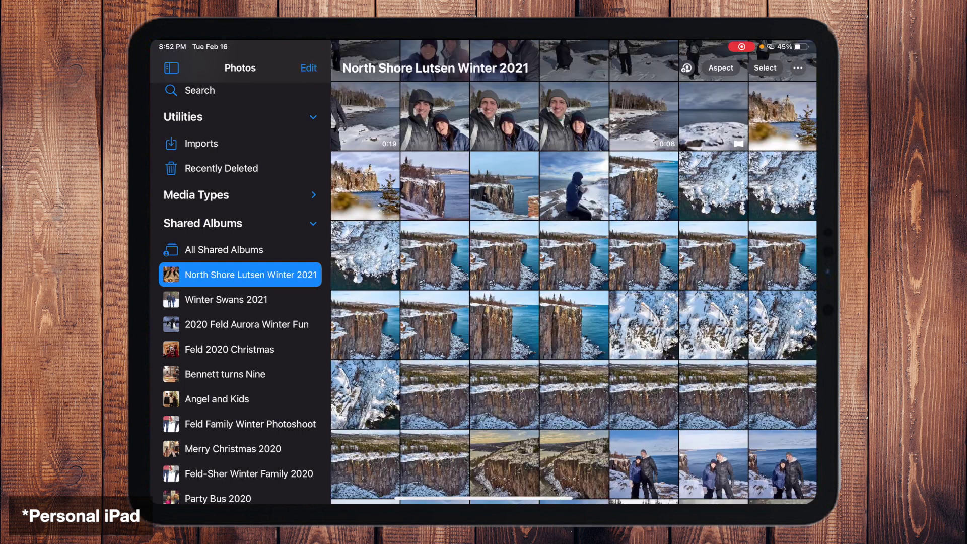
scroll(241, 295, "up", 5)
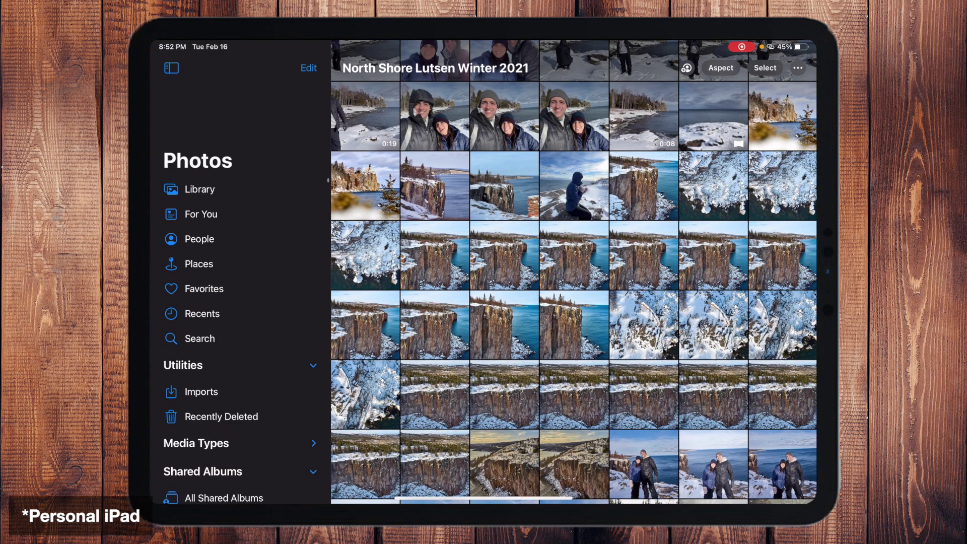
Open the Gooseberry Falls photo from Library and choose Add to Shared Album.
left_click(240, 123)
scroll(574, 272, "up", 3)
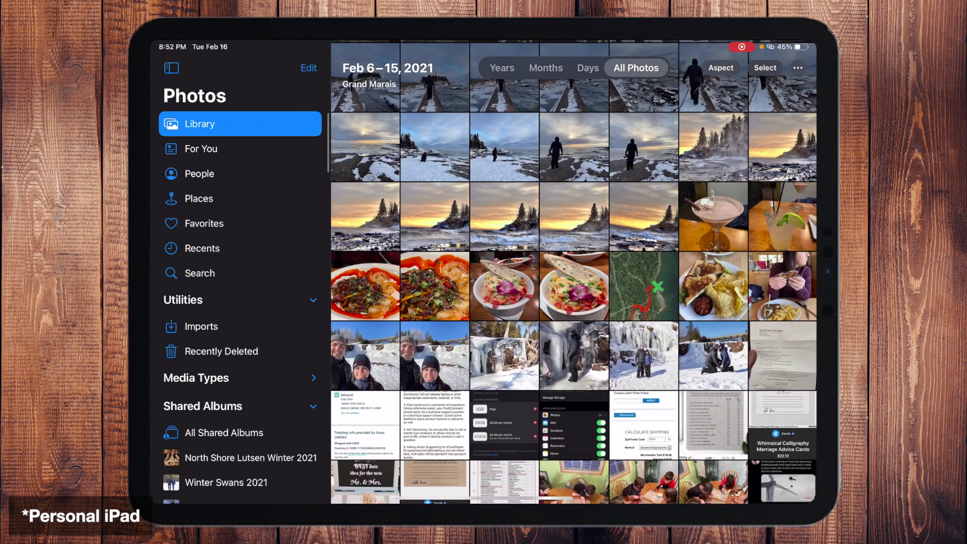
left_click(643, 355)
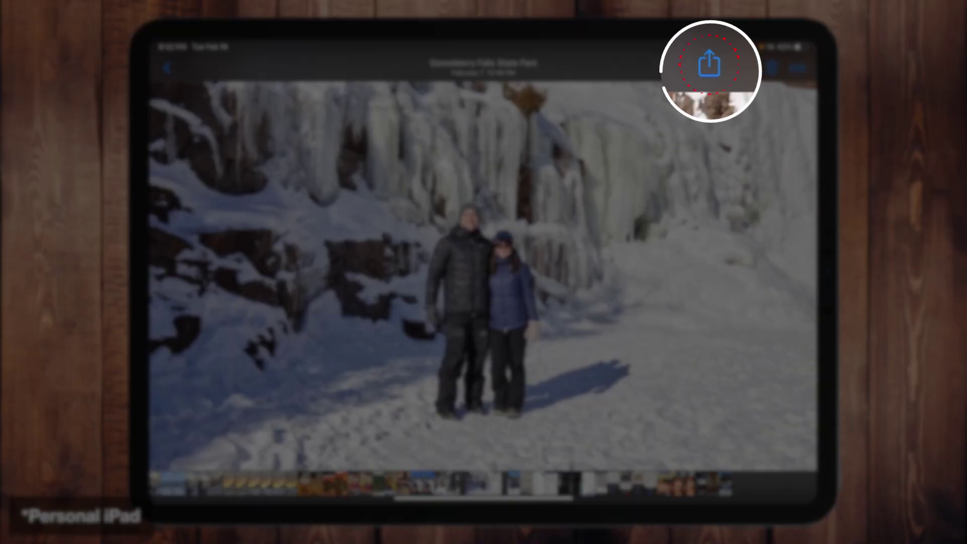
left_click(710, 67)
scroll(483, 341, "down", 5)
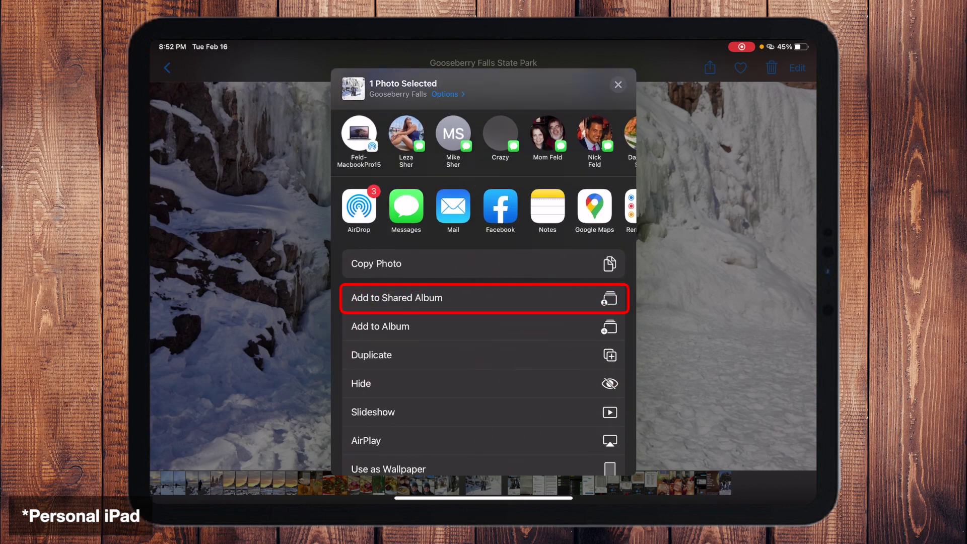
left_click(484, 298)
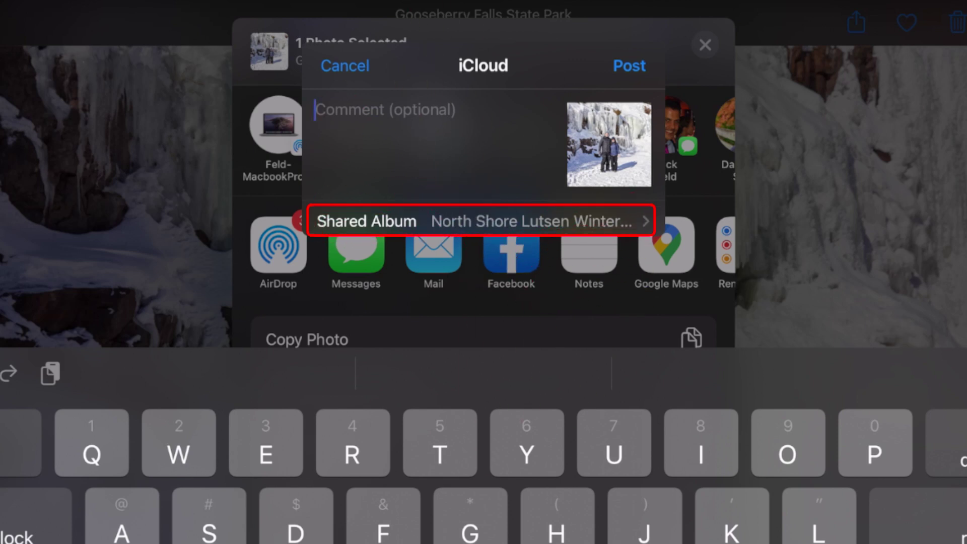
Post the photo to North Shore Lutsen Winter 2021 instead of Winter Swans 2021.
left_click(484, 221)
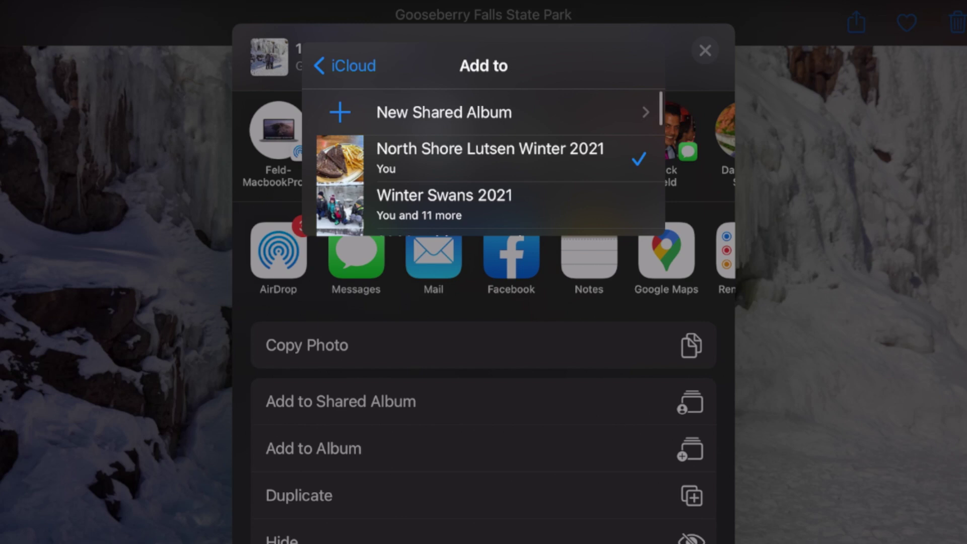
scroll(491, 169, "down", 1)
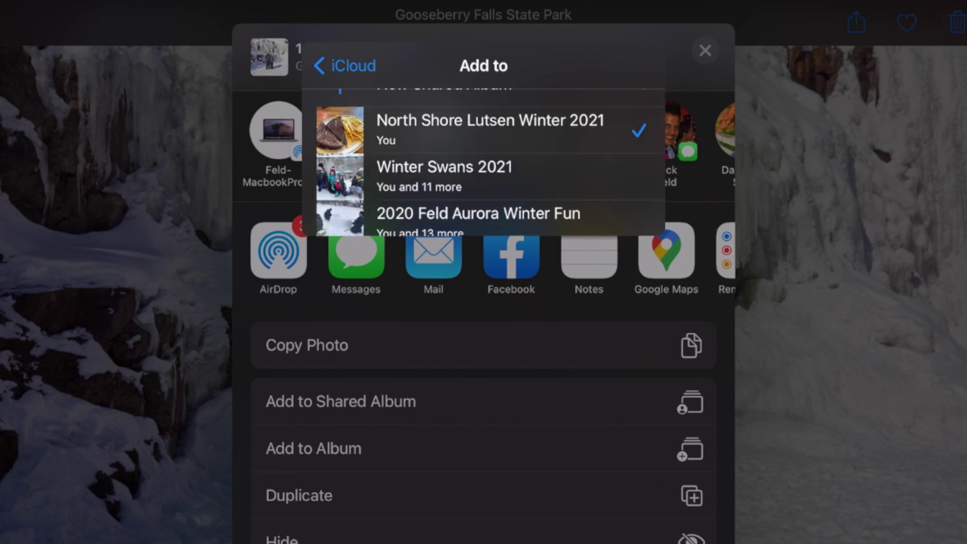
scroll(491, 163, "up", 1)
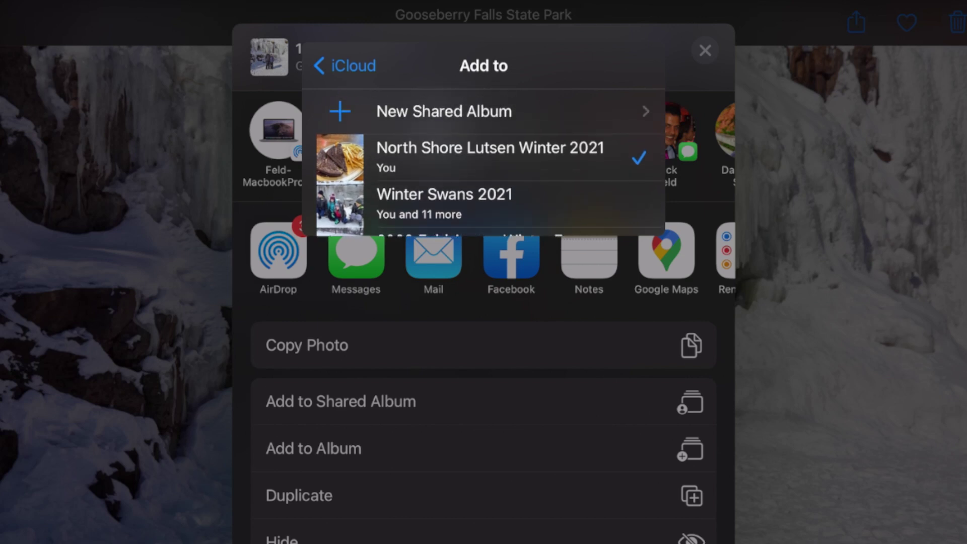
left_click(445, 203)
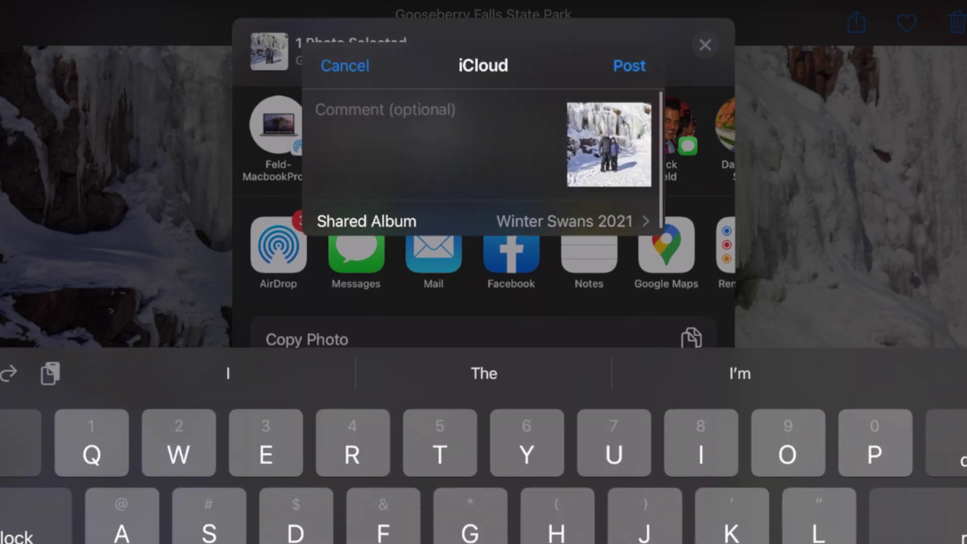
left_click(484, 221)
left_click(490, 157)
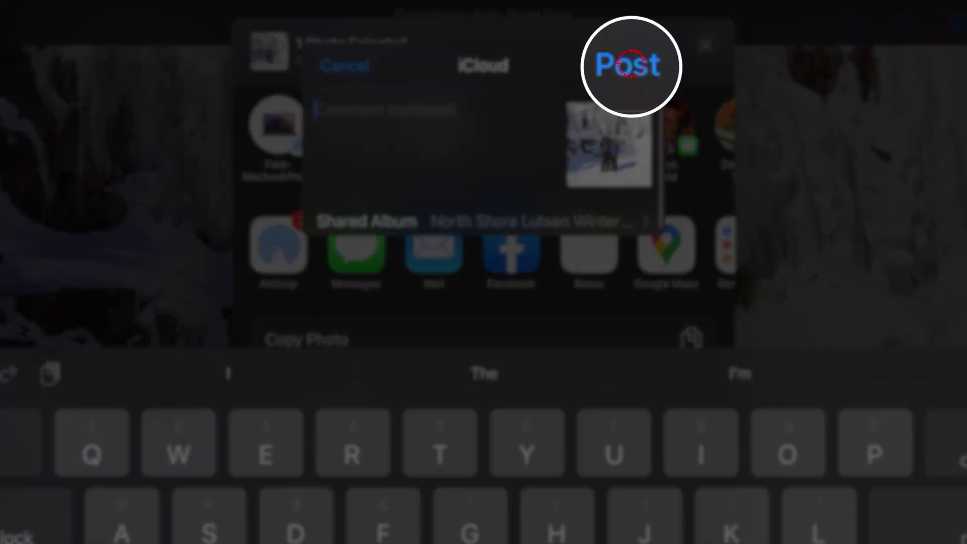
left_click(627, 64)
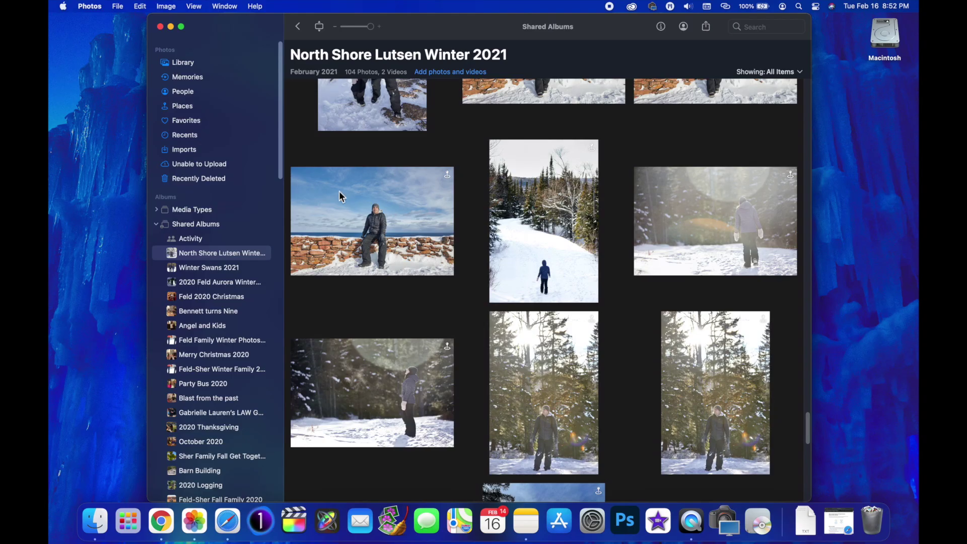
scroll(507, 206, "down", 5)
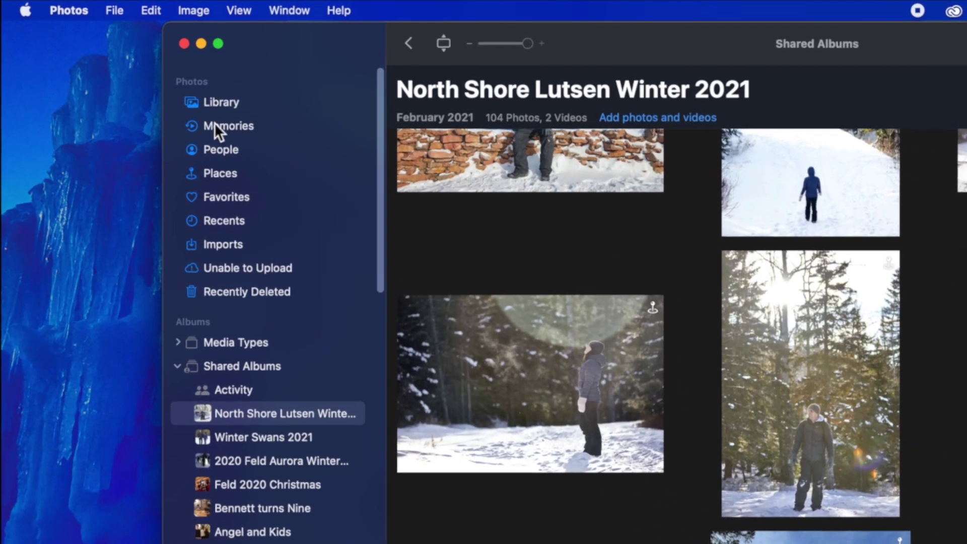
left_click(184, 64)
scroll(692, 425, "up", 10)
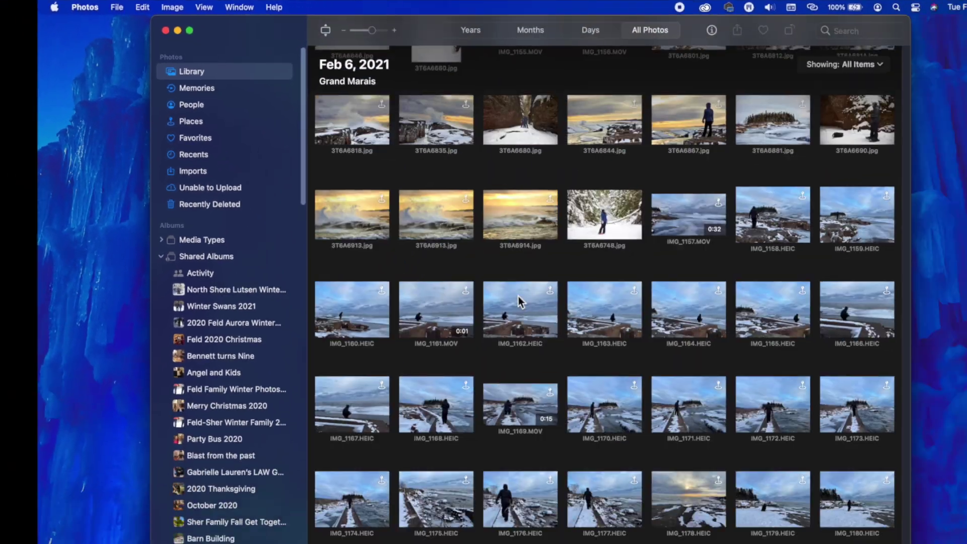
scroll(467, 263, "up", 5)
scroll(468, 263, "up", 5)
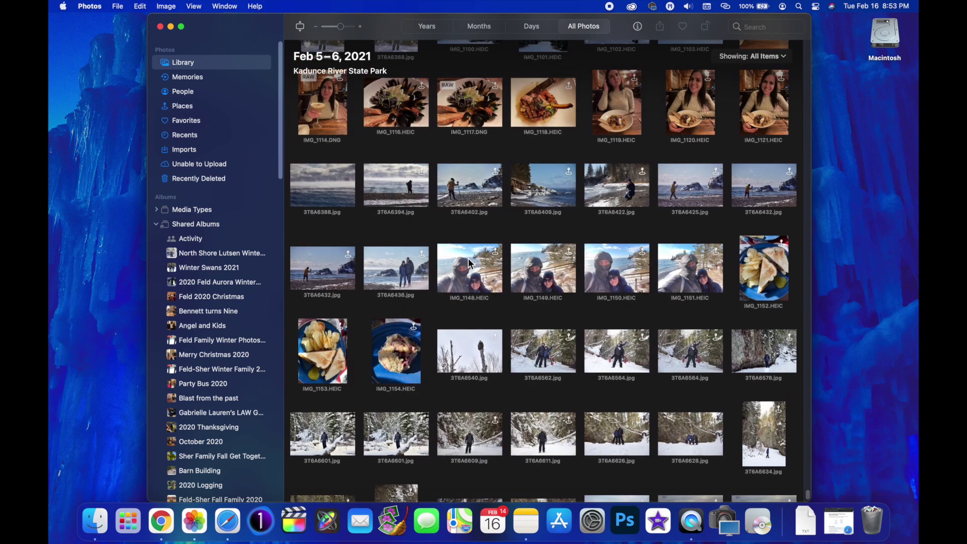
scroll(467, 263, "up", 2)
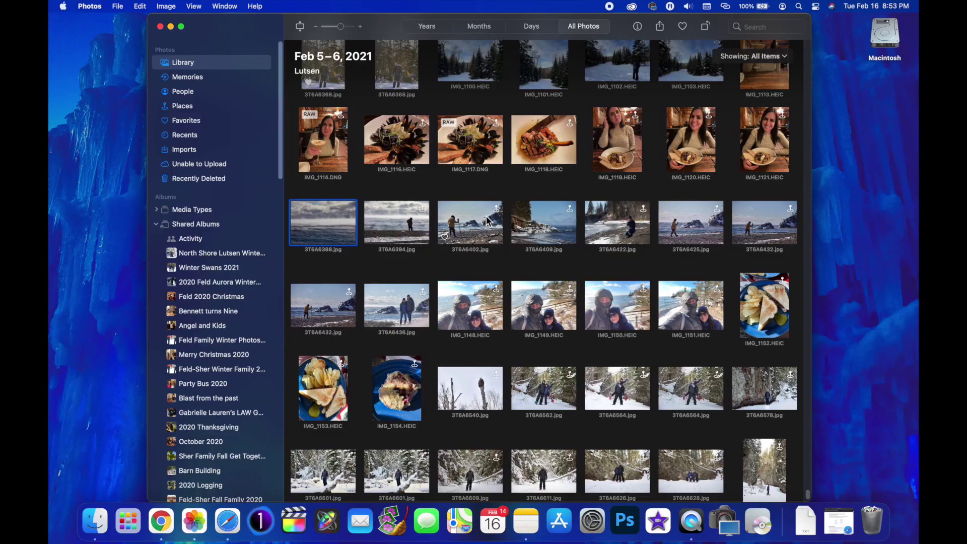
double_click(483, 219)
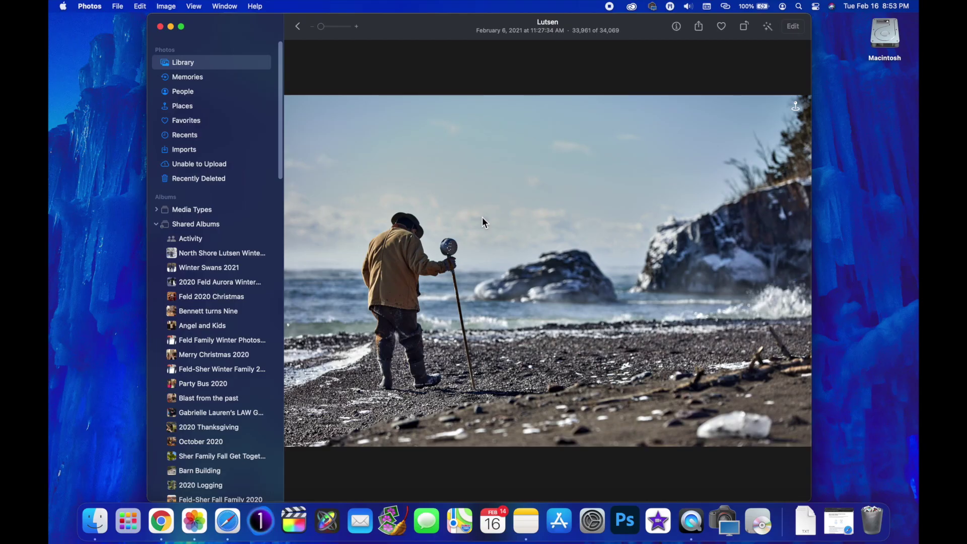
key("Right")
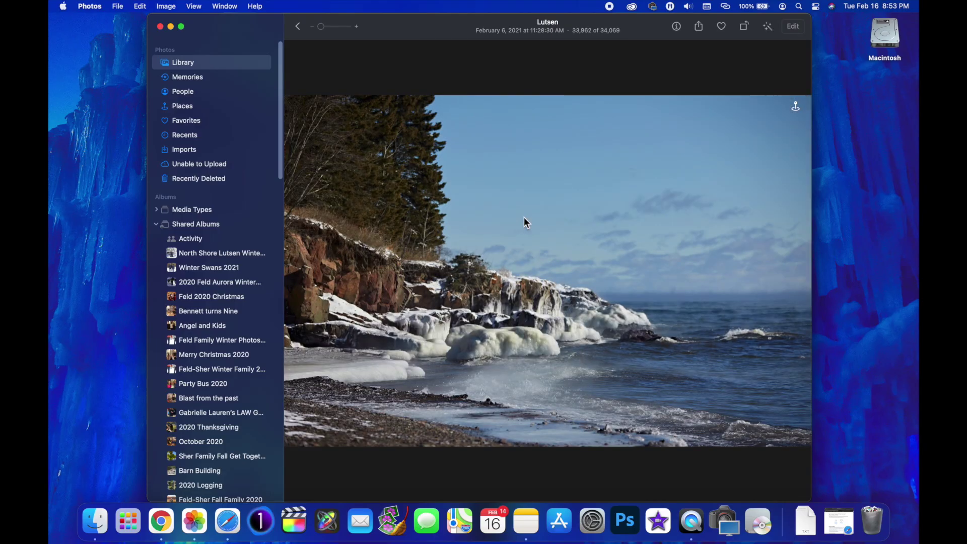
key("Right")
key("Right")
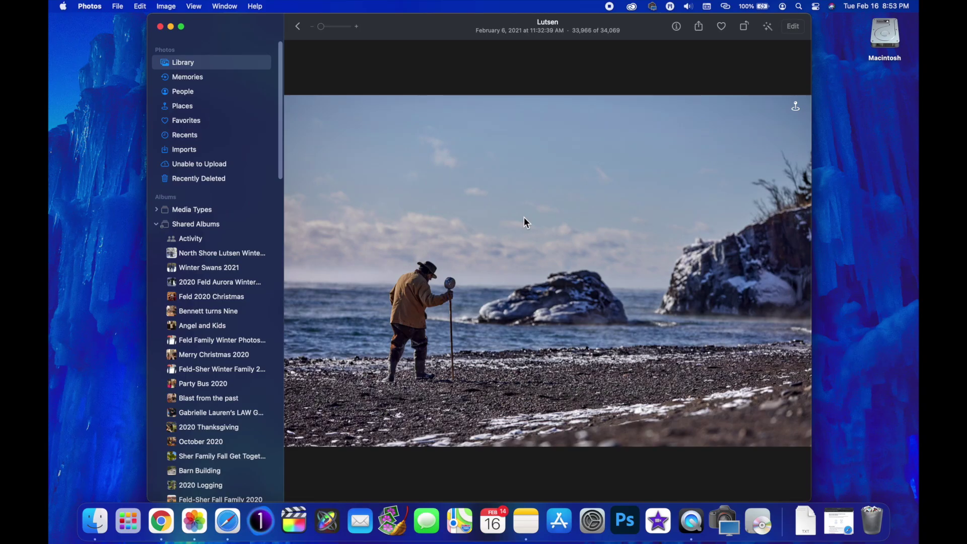
key("Right")
key("Right")
key("Right")
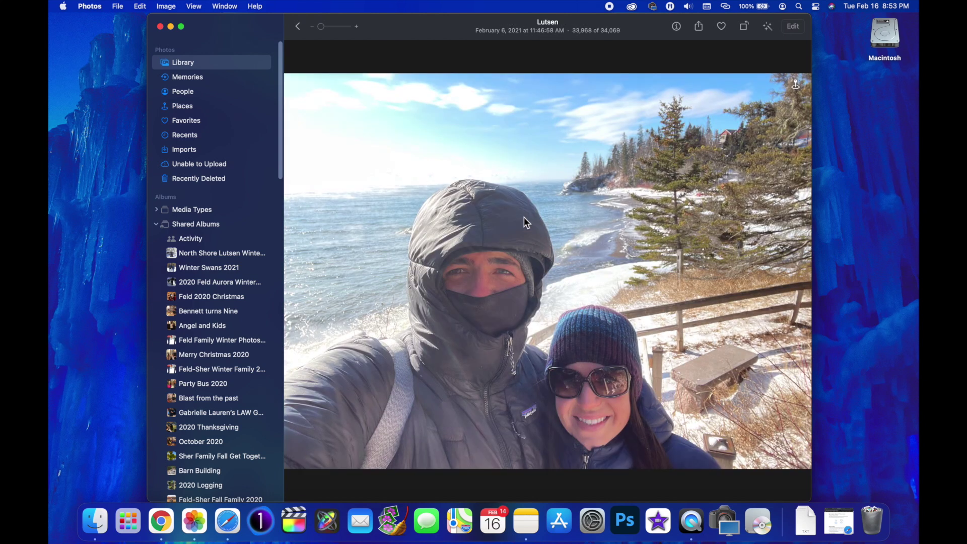
key("Escape")
scroll(501, 231, "down", 2)
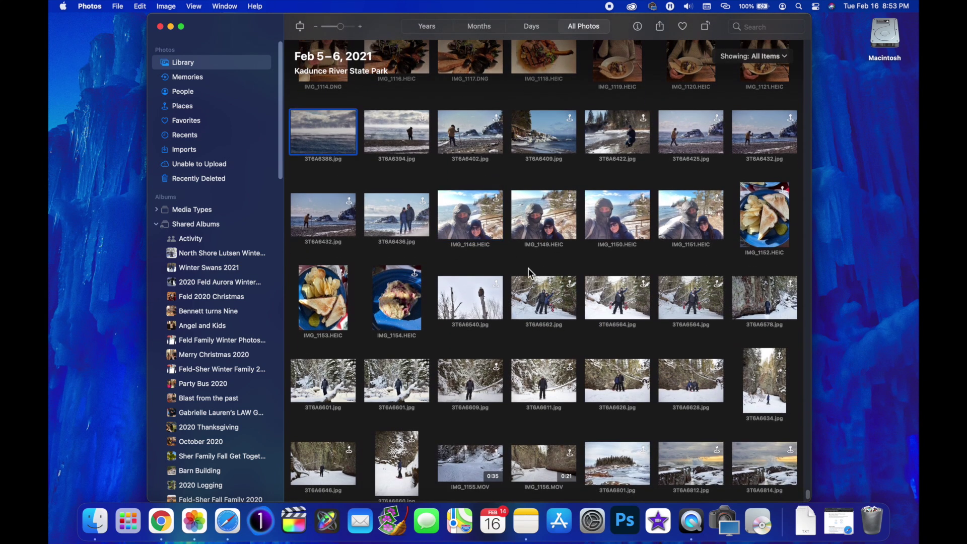
scroll(530, 273, "down", 5)
scroll(529, 268, "down", 5)
scroll(528, 269, "down", 5)
scroll(527, 212, "down", 5)
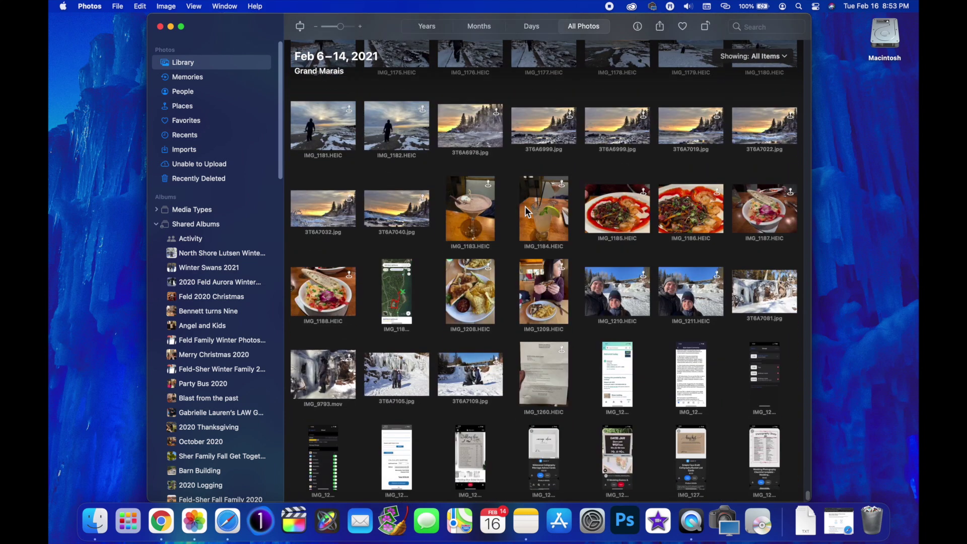
Add the Grand Marais photos through 3T6A7109 to the North Shore Lutsen Winter 2021 album.
left_click(484, 371, "shift")
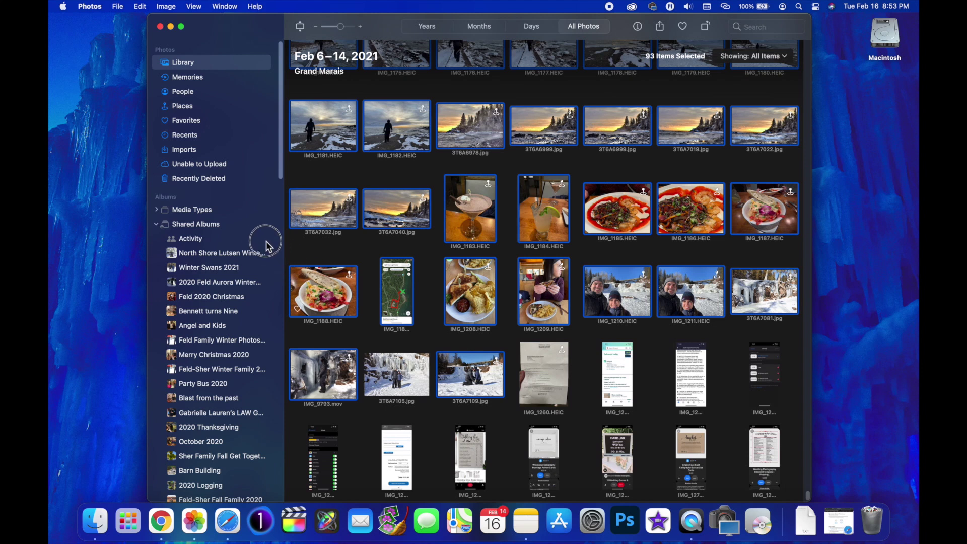
left_click_drag(266, 247, 214, 257)
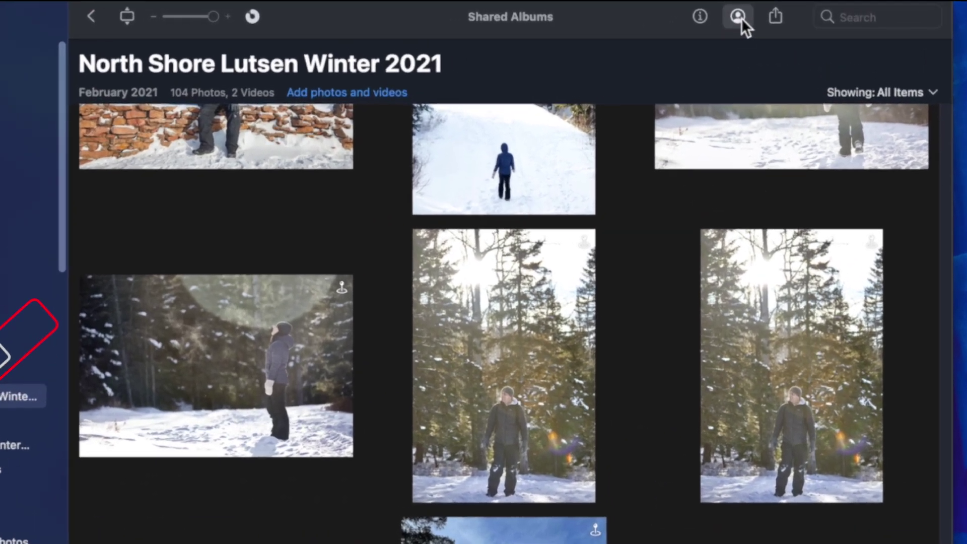
Publish North Shore Lutsen Winter 2021 as a public website and open its icloud.com link.
left_click(755, 13)
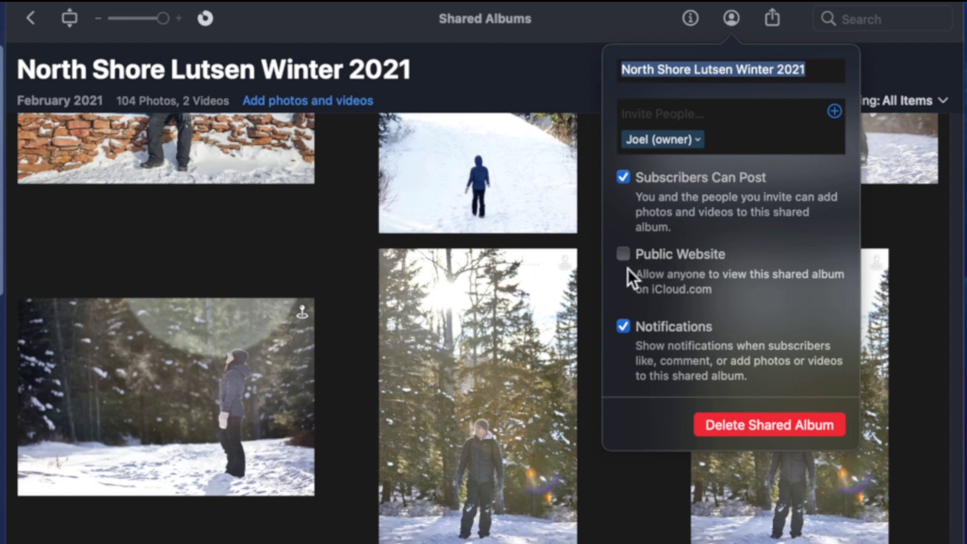
left_click(627, 255)
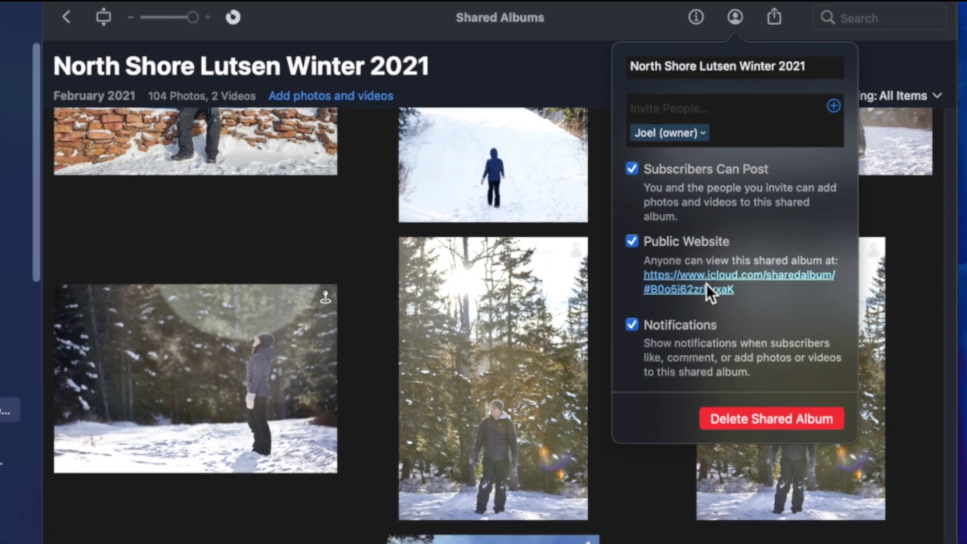
left_click(685, 302)
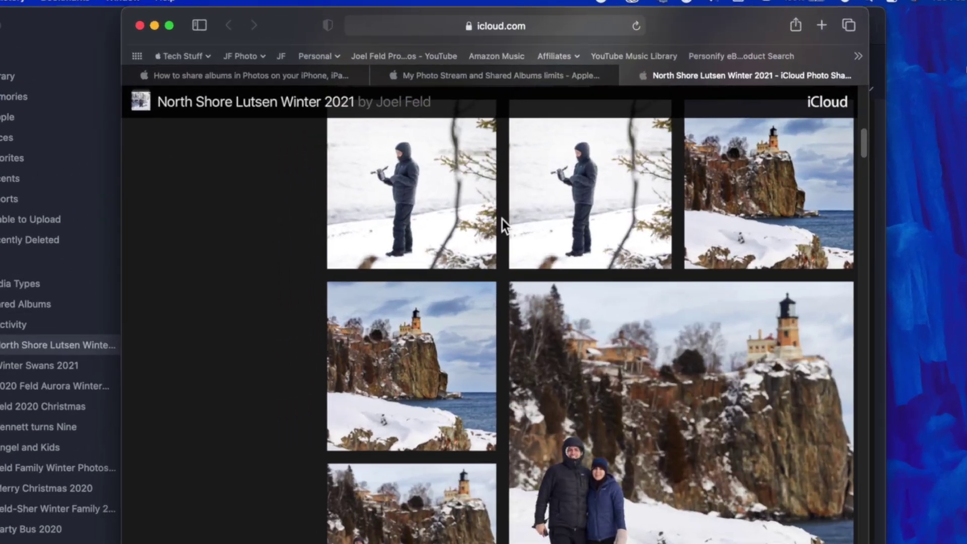
scroll(552, 167, "down", 3)
scroll(575, 227, "down", 1)
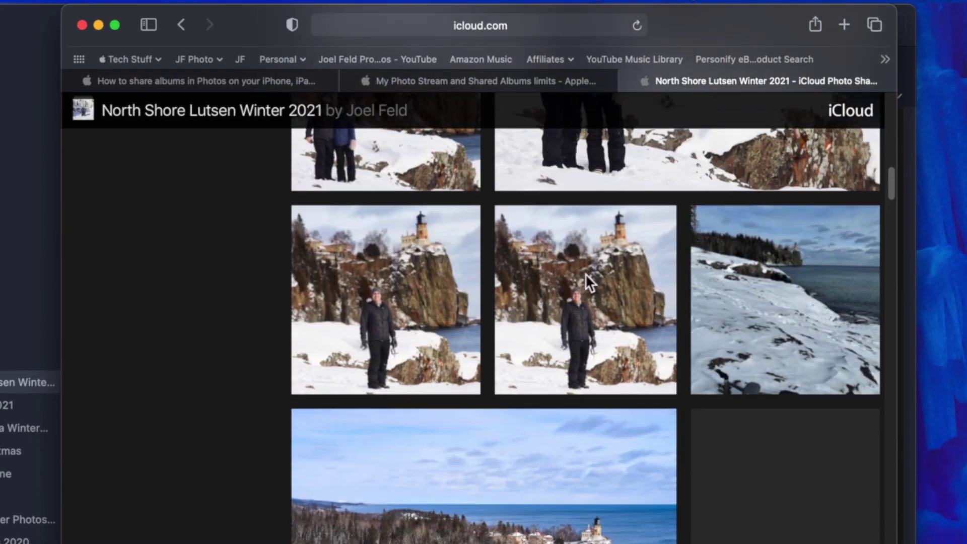
View the lighthouse and panorama photos on the public iCloud album page, then minimize Safari.
left_click(586, 274)
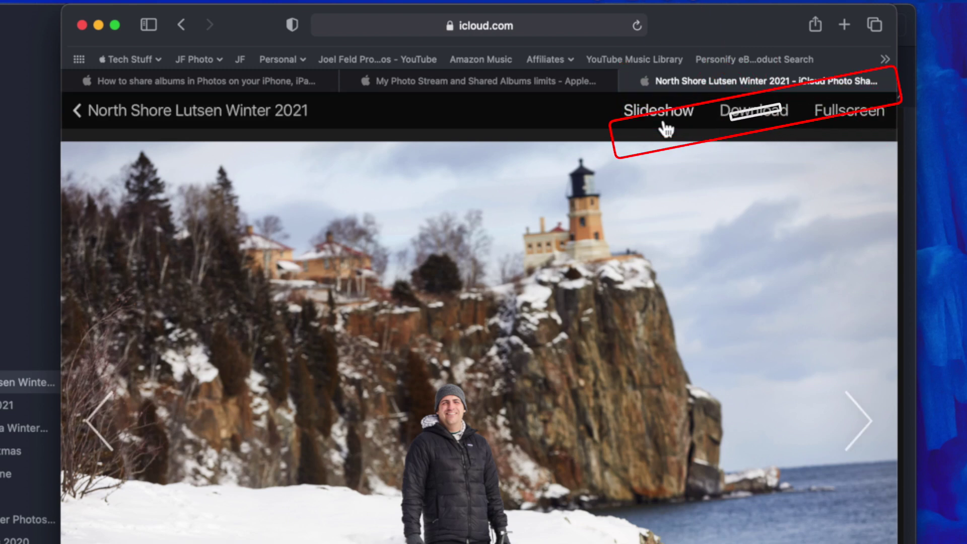
key("Right")
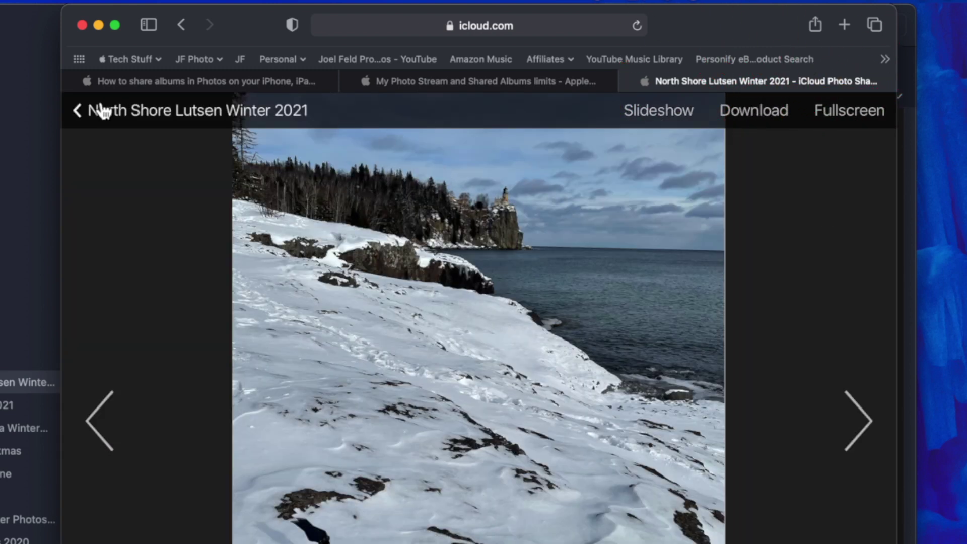
left_click(99, 125)
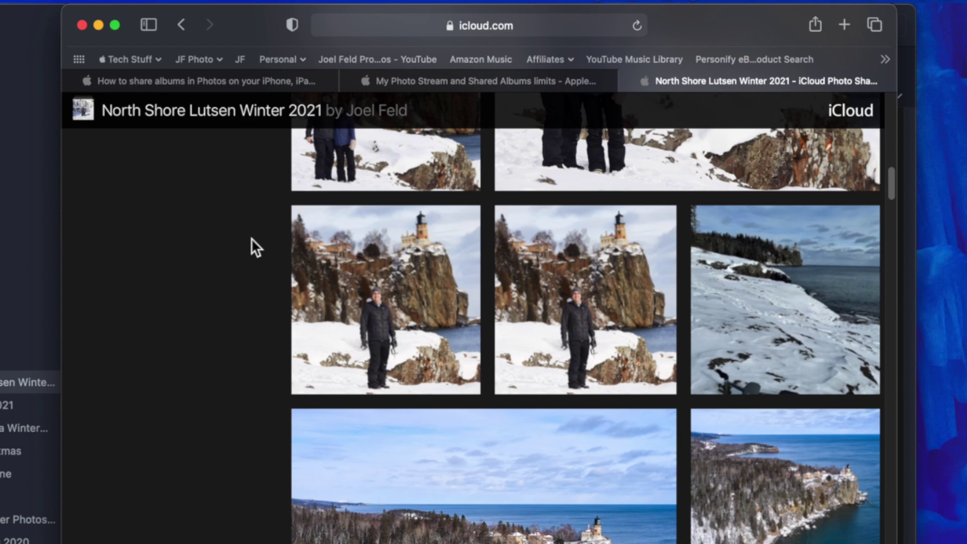
scroll(637, 503, "down", 1)
left_click(609, 507)
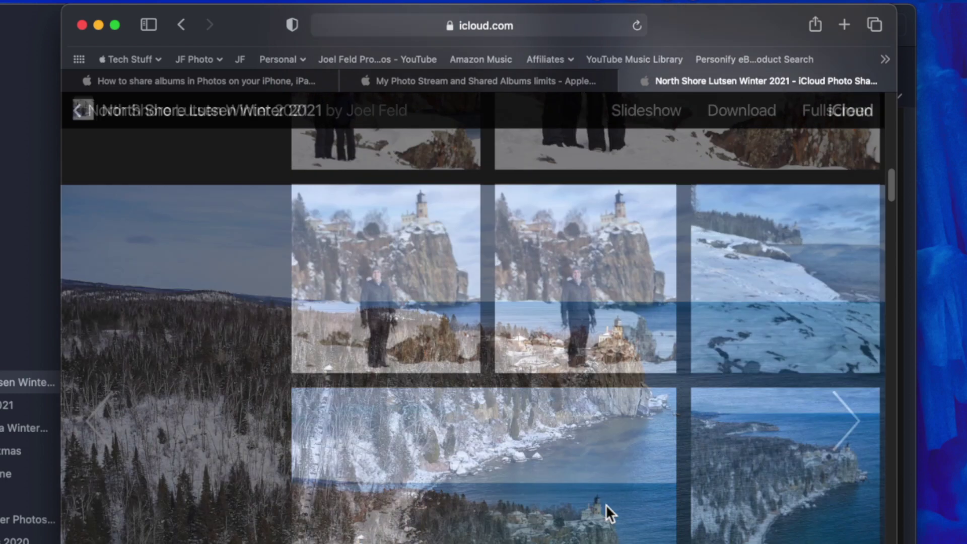
left_click(99, 25)
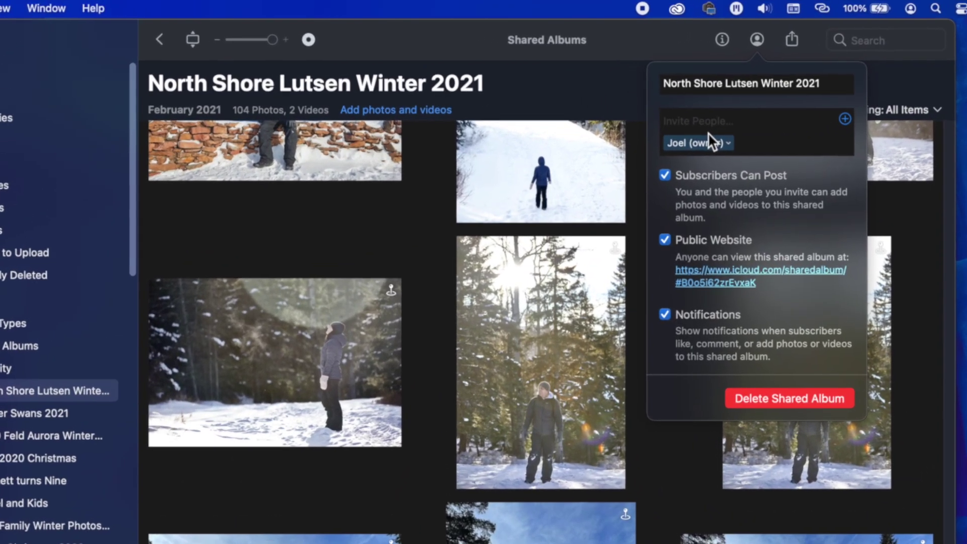
Invite another Joel iCloud account to the album and close the sharing settings.
left_click(710, 134)
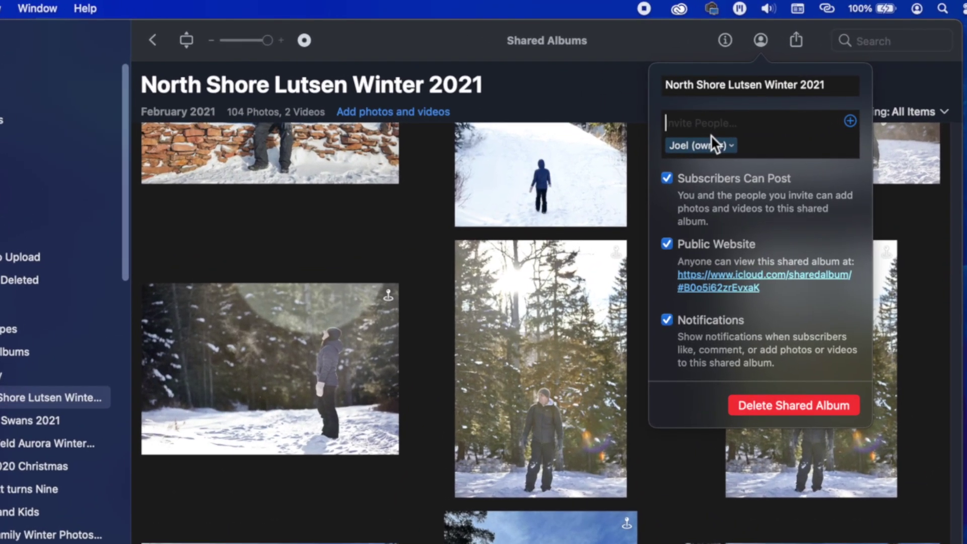
type("lear")
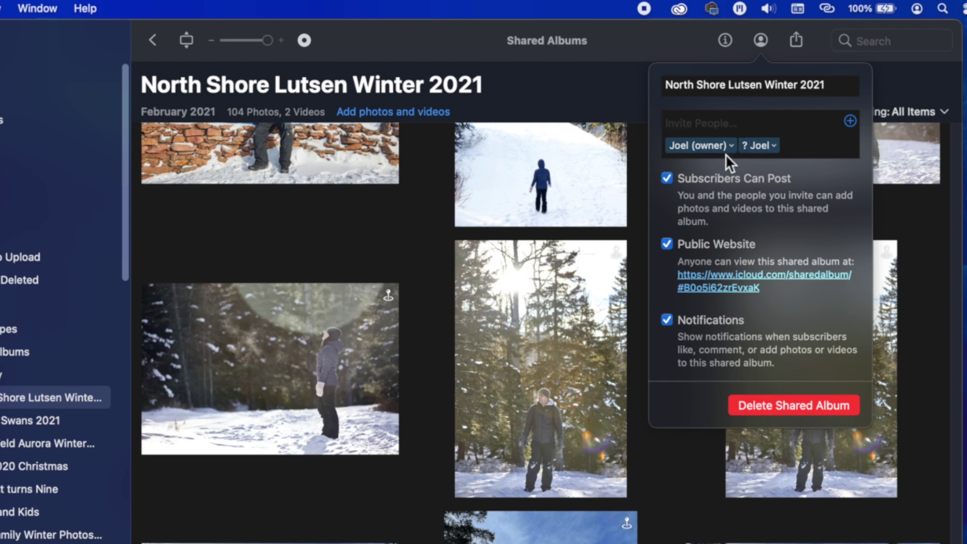
left_click(677, 51)
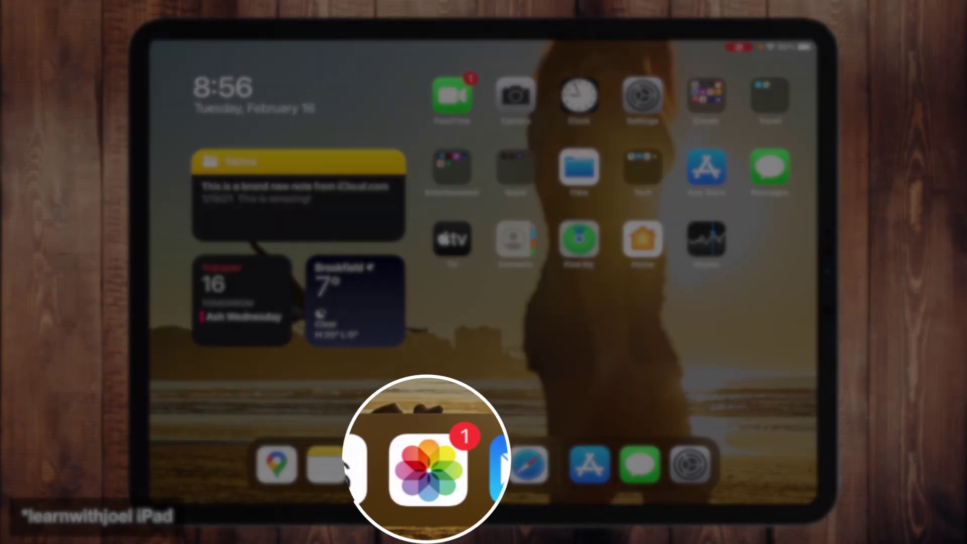
On the iPad, accept the North Shore Lutsen Winter 2021 request from the For You page.
left_click(426, 466)
scroll(254, 288, "up", 4)
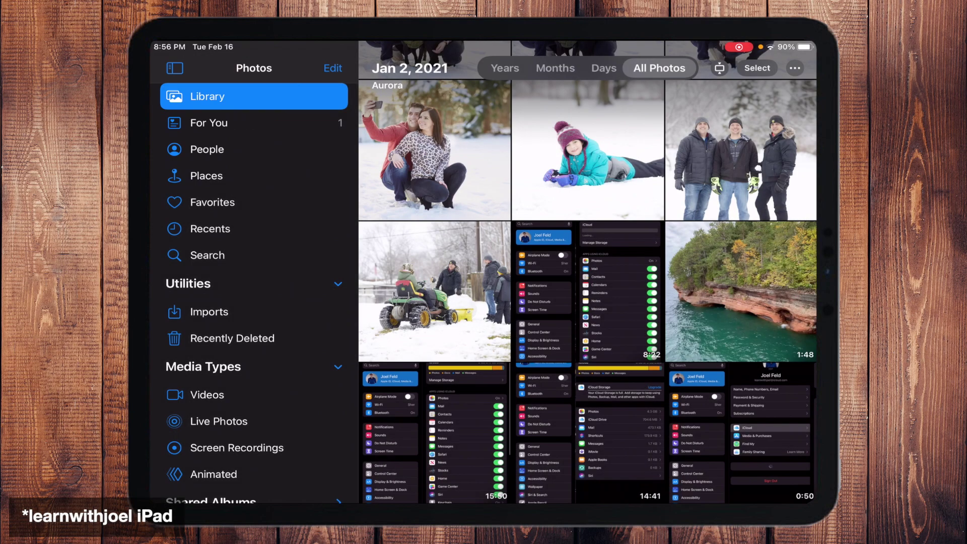
left_click(208, 123)
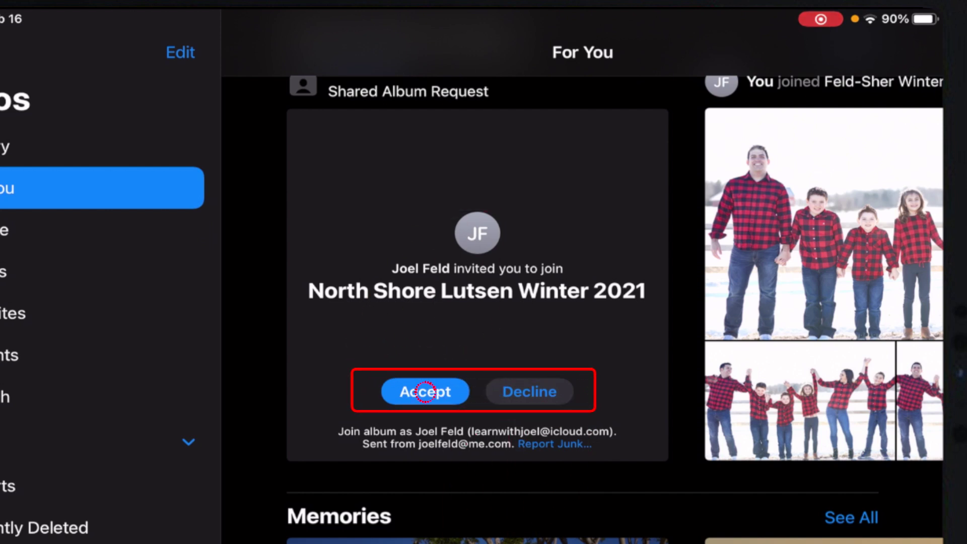
left_click(426, 391)
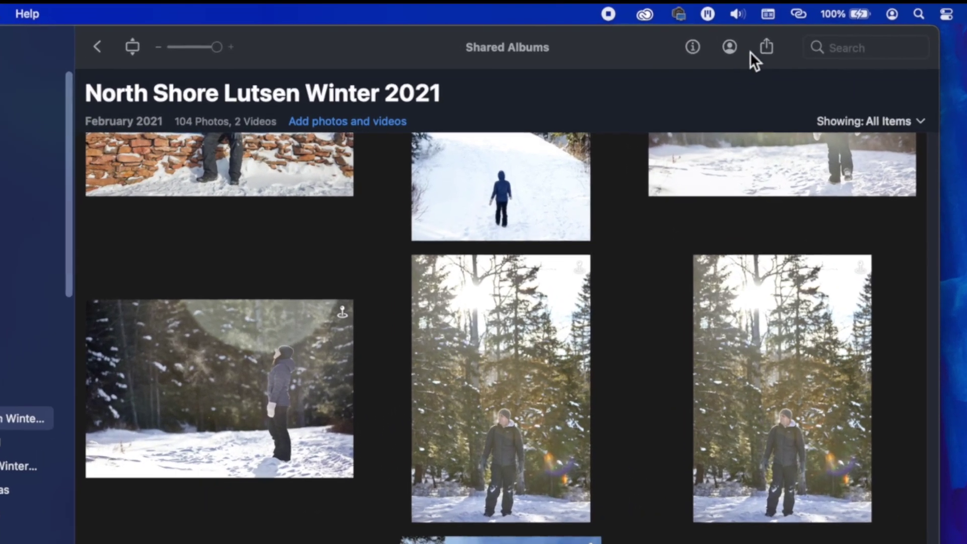
Show the album's sharing settings with the new invitee and Subscribers Can Post enabled.
left_click(730, 47)
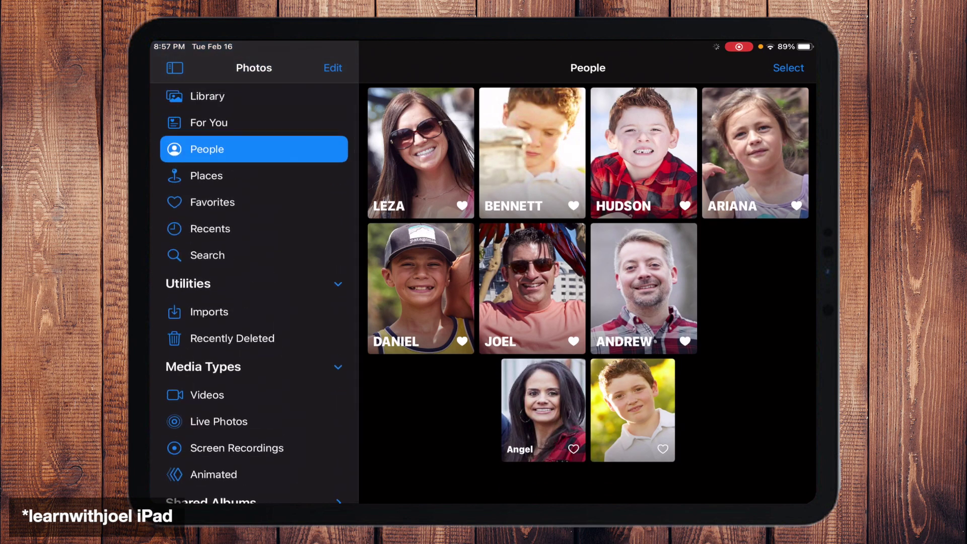
scroll(261, 283, "down", 3)
scroll(260, 282, "up", 1)
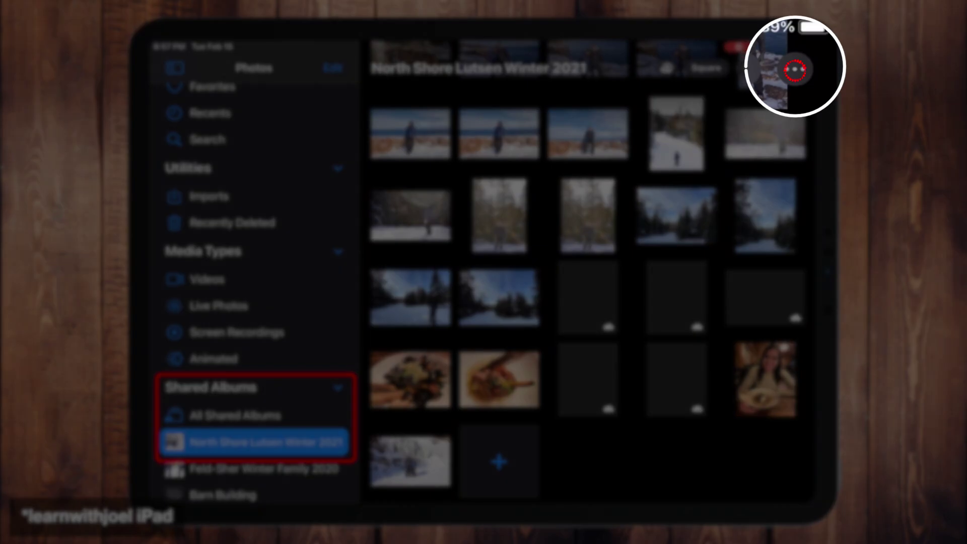
Check the joined album's ••• options on the iPad, then start adding photos to it.
left_click(795, 68)
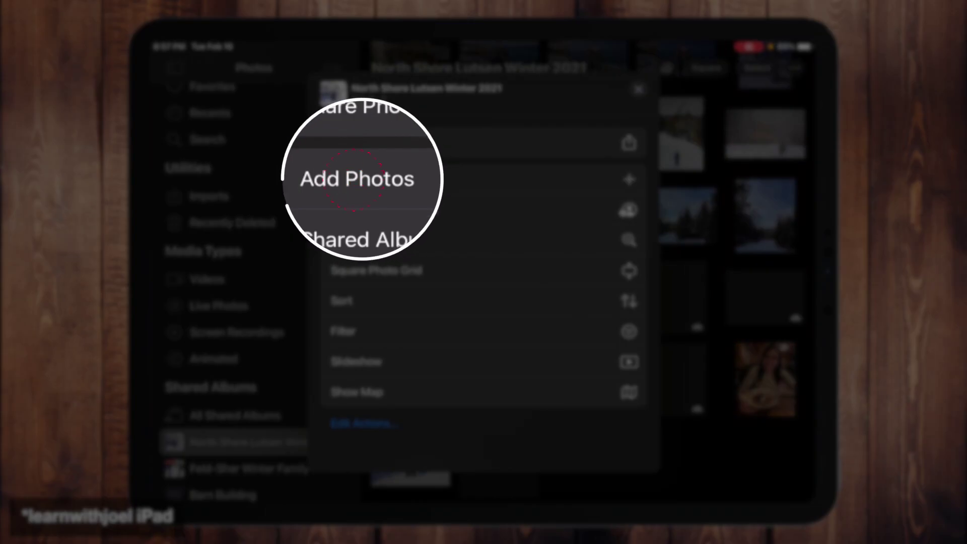
left_click(356, 179)
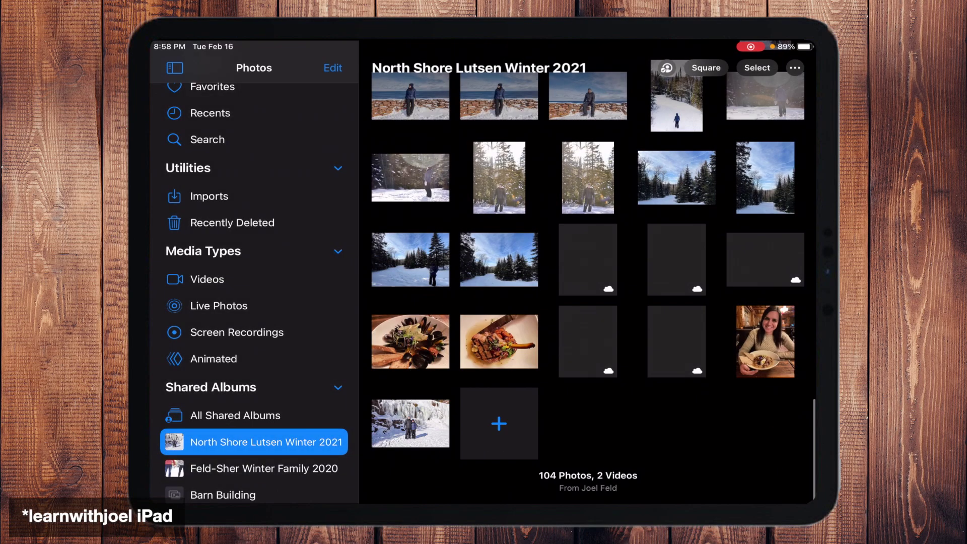
left_click(499, 422)
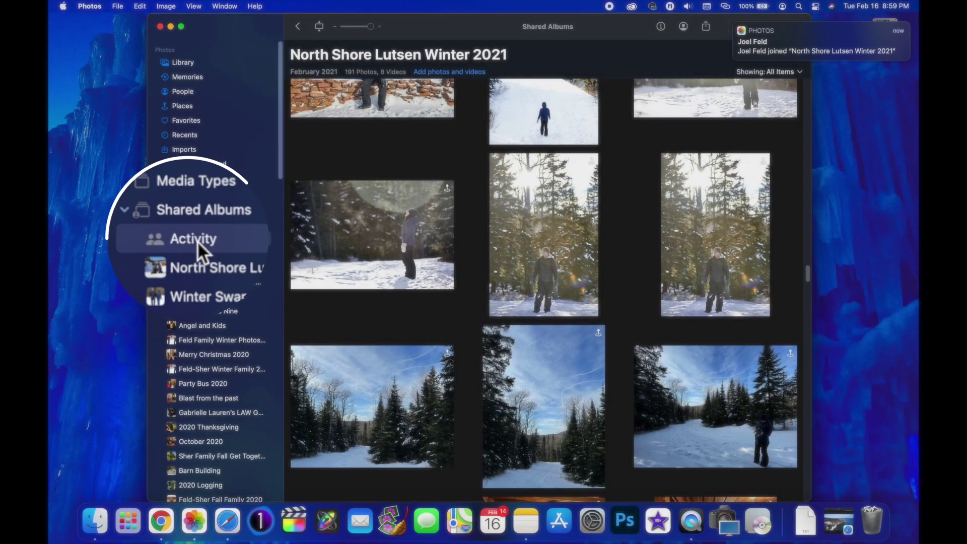
Review the Shared Albums activity feed and the comments on the liked swan photo.
left_click(137, 257)
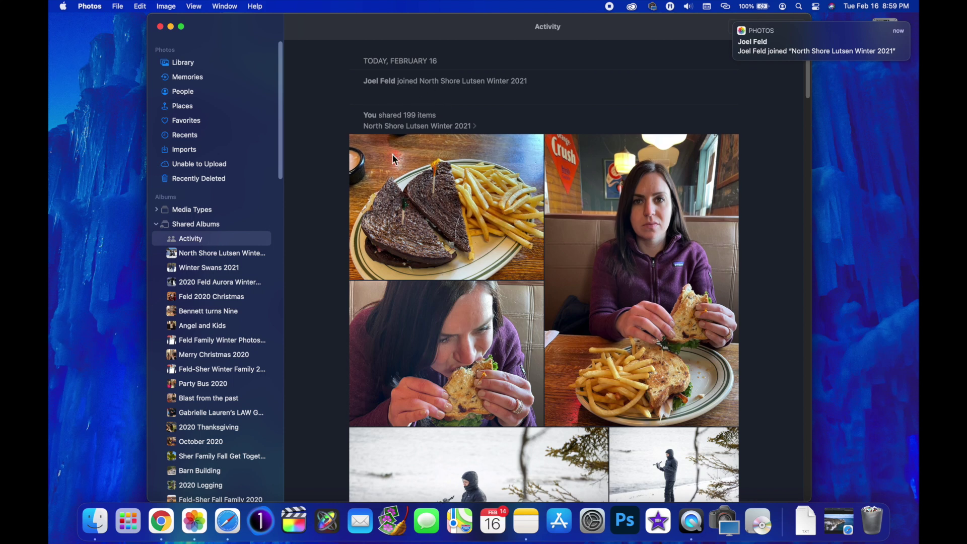
scroll(396, 138, "down", 2)
scroll(396, 138, "down", 2)
scroll(395, 138, "down", 5)
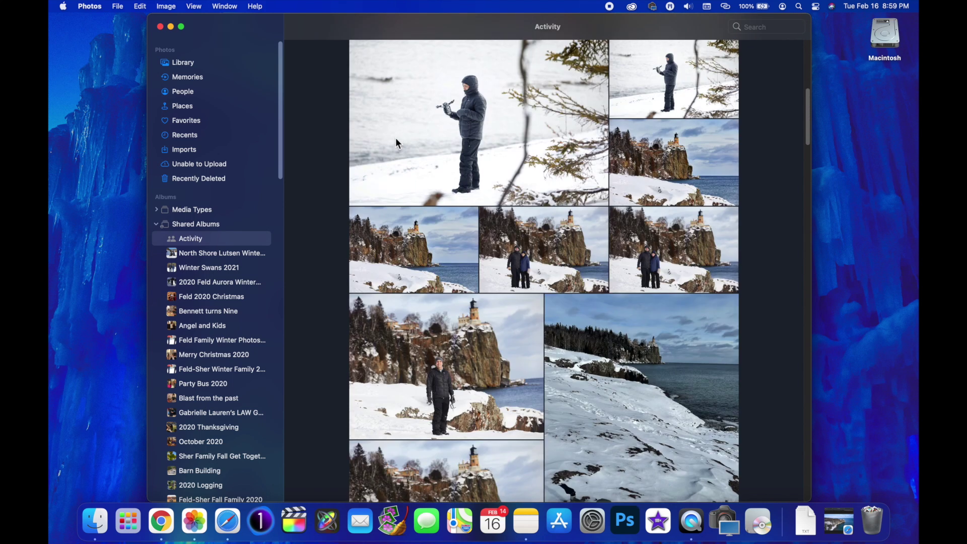
scroll(396, 138, "down", 5)
scroll(395, 140, "down", 5)
scroll(396, 141, "down", 1)
scroll(396, 141, "down", 5)
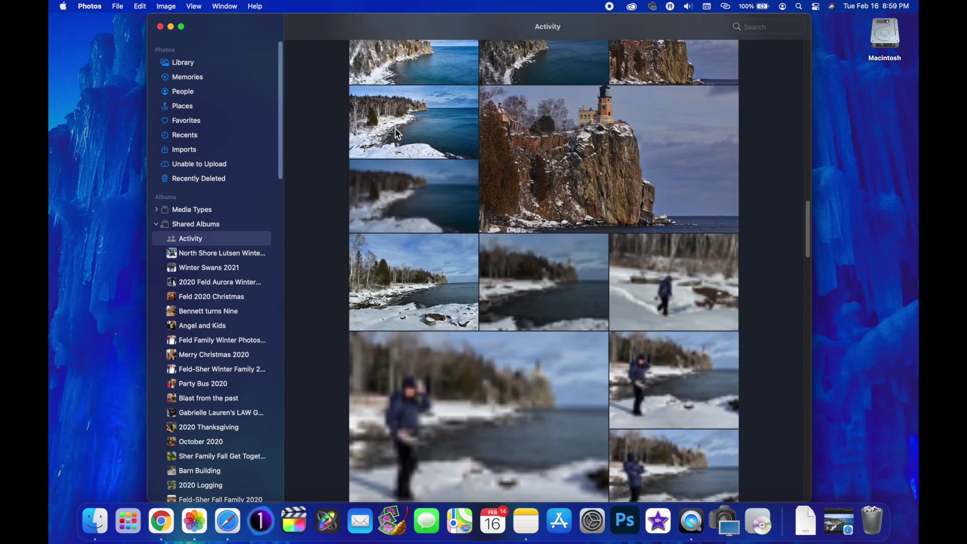
scroll(395, 132, "down", 5)
scroll(396, 130, "down", 5)
scroll(395, 130, "down", 5)
scroll(395, 130, "down", 5)
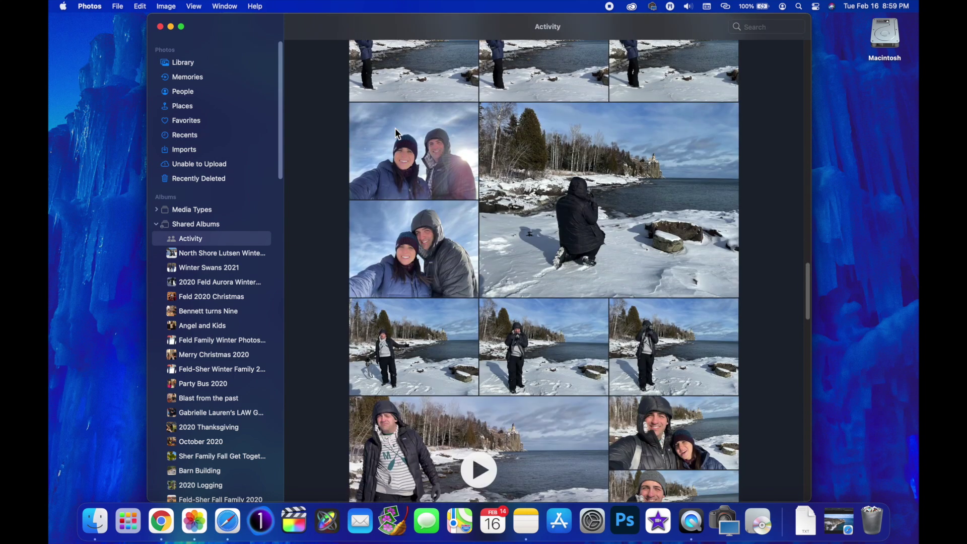
scroll(395, 131, "down", 5)
scroll(396, 130, "down", 5)
scroll(396, 130, "down", 5)
scroll(395, 130, "down", 5)
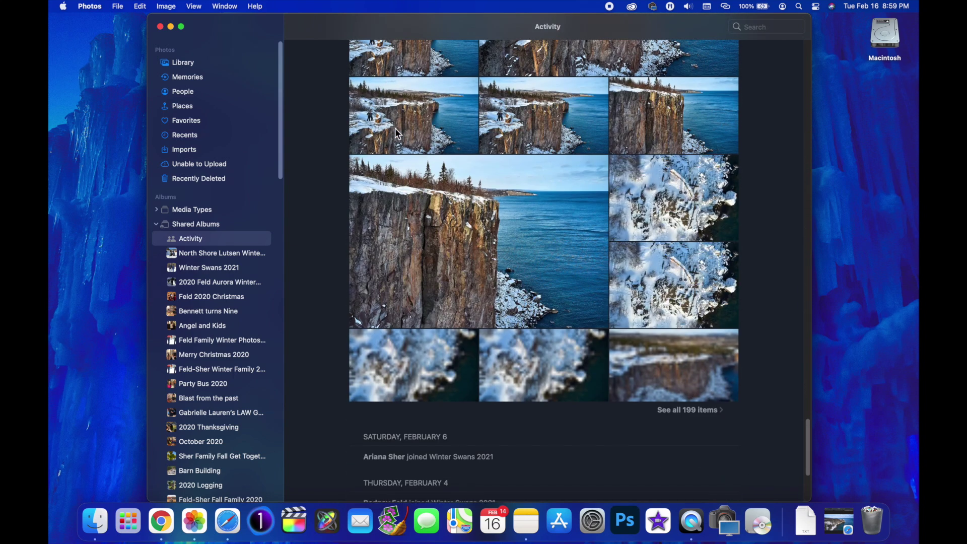
scroll(395, 130, "down", 3)
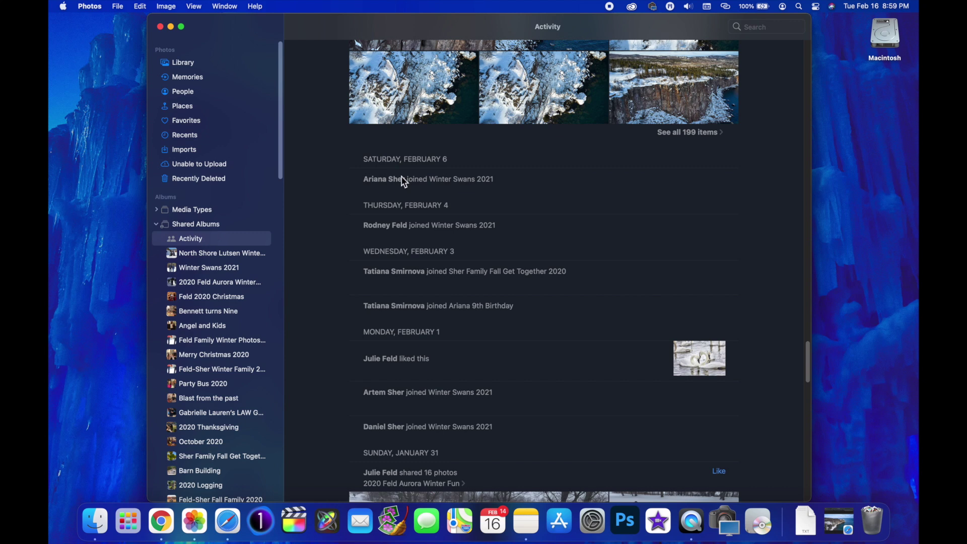
scroll(401, 182, "down", 3)
scroll(401, 182, "down", 1)
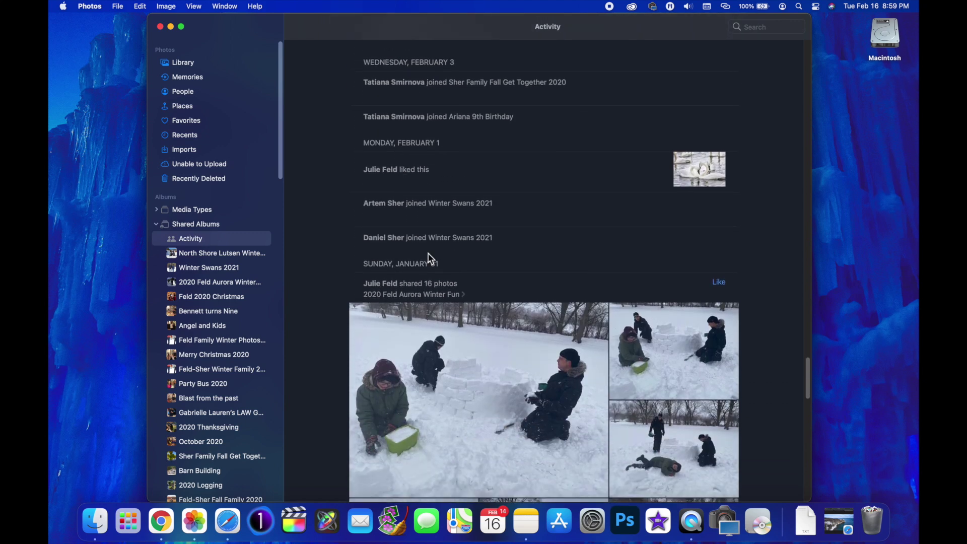
scroll(428, 259, "down", 2)
scroll(428, 259, "up", 2)
scroll(427, 261, "up", 1)
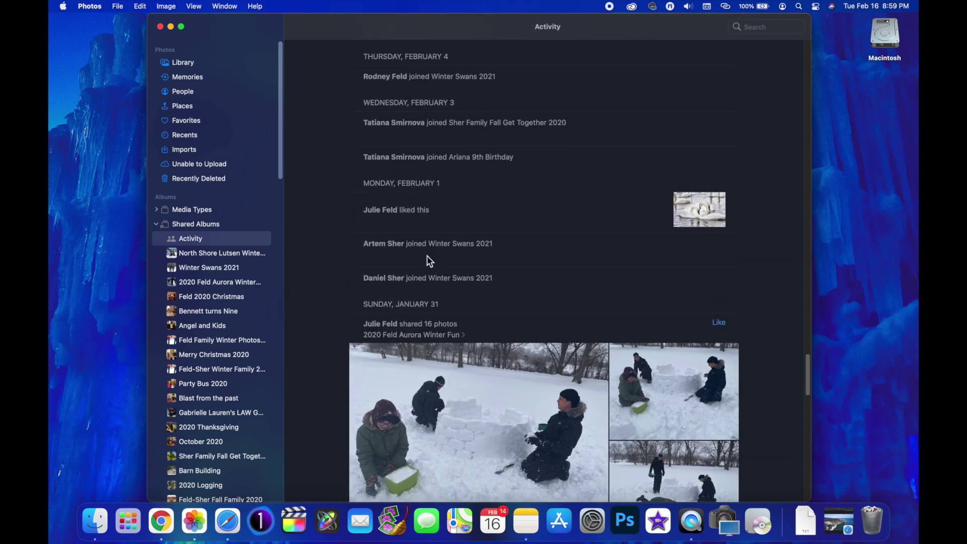
left_click(707, 211)
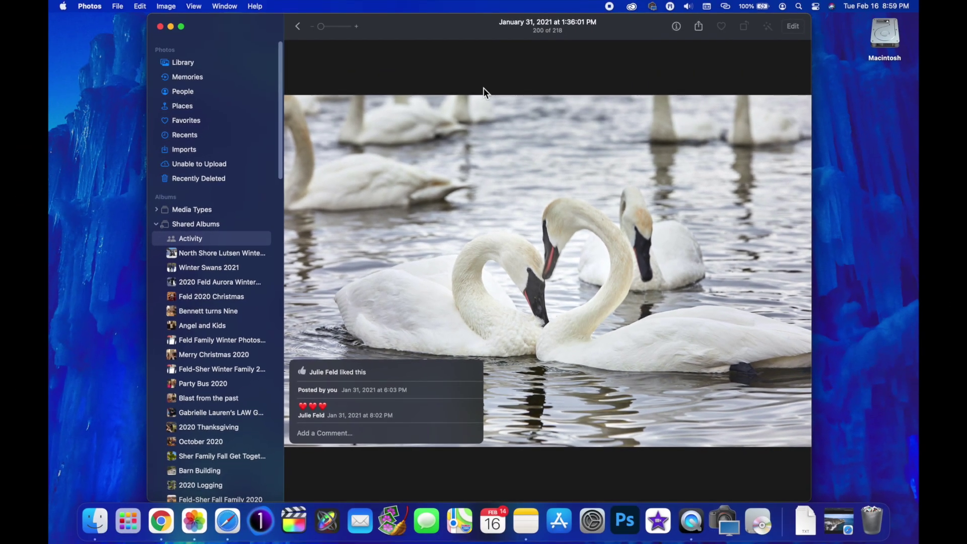
key("Escape")
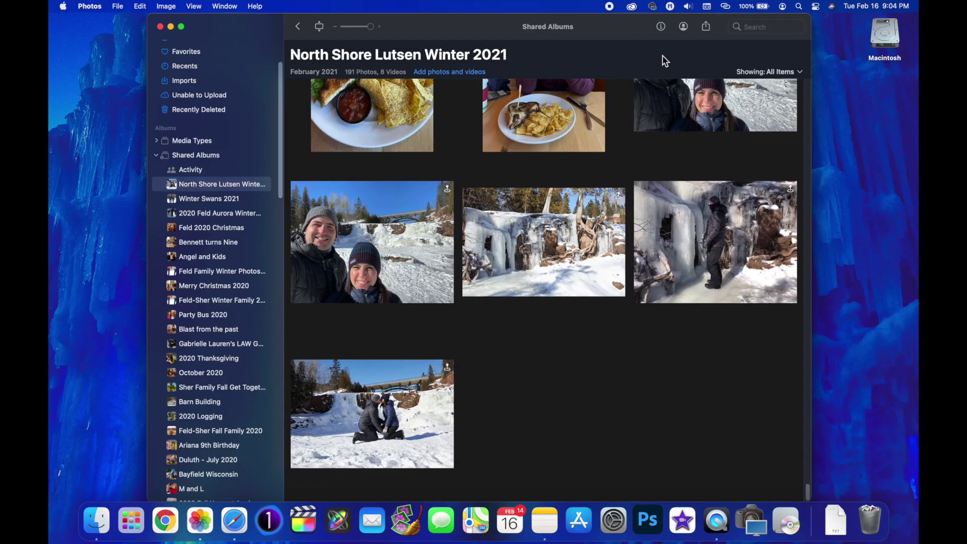
Invite the suggested contact to the album and view an existing subscriber's options.
left_click(686, 25)
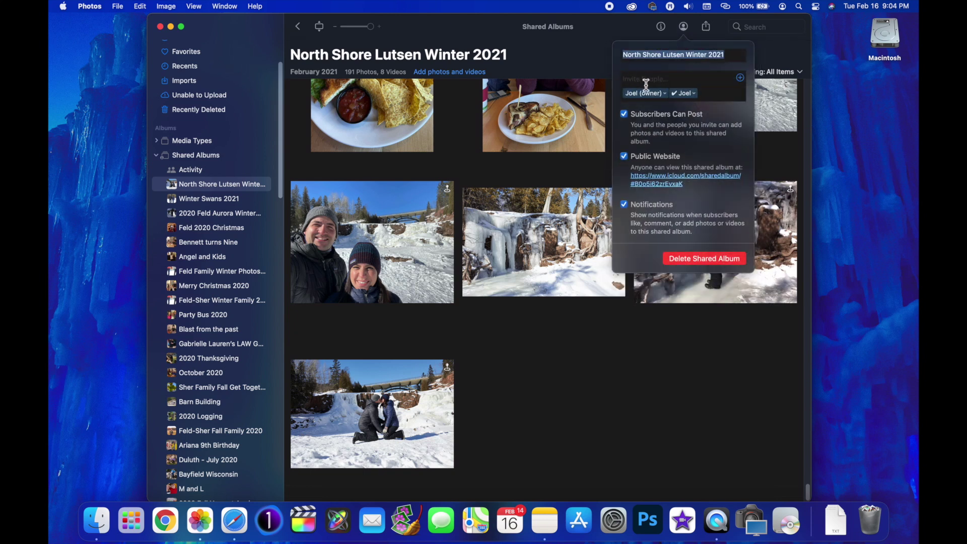
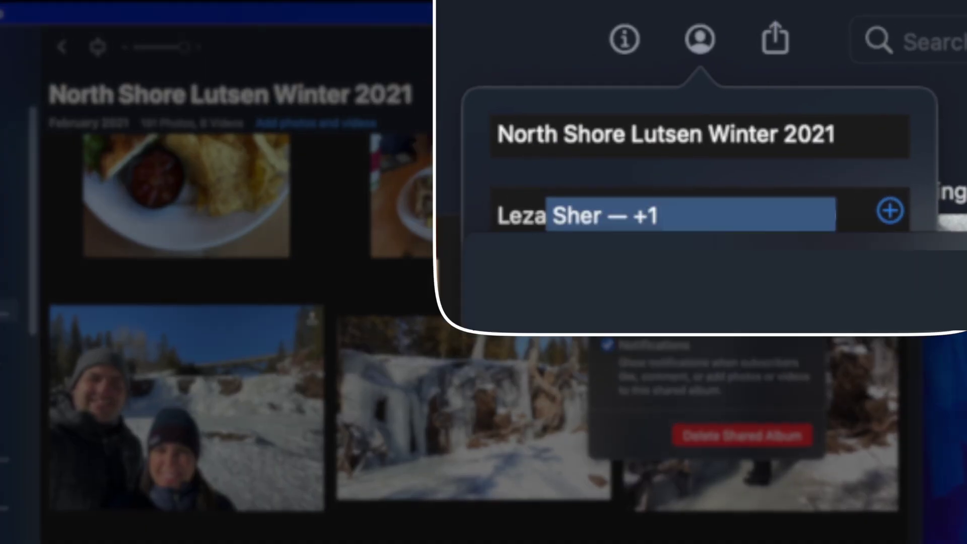
key("Return")
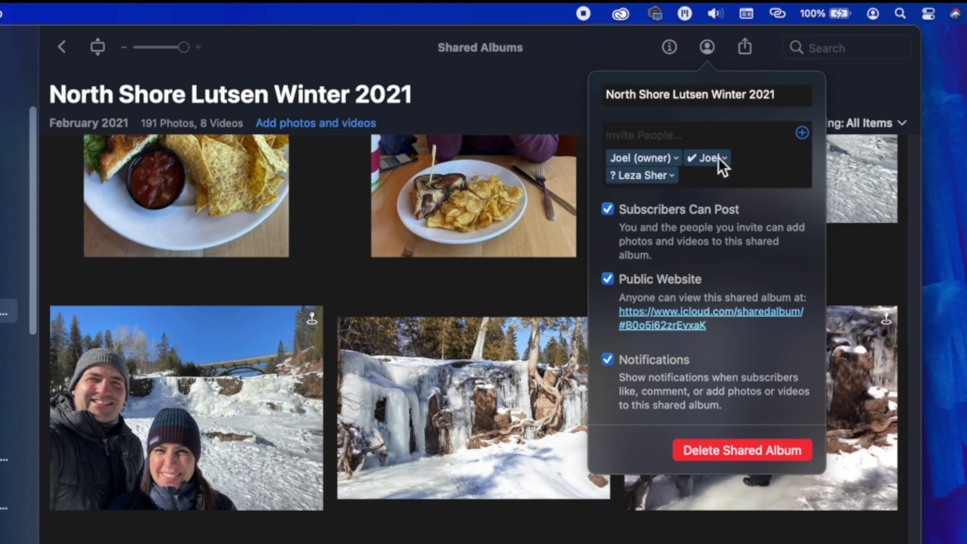
left_click(724, 158)
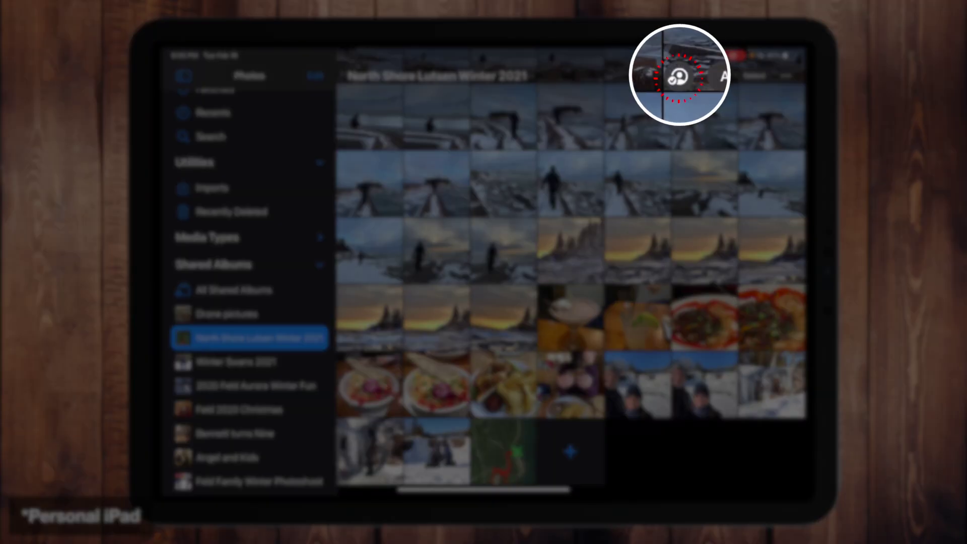
Open the Edit Shared Album settings for North Shore Lutsen Winter 2021 on the iPad.
left_click(678, 76)
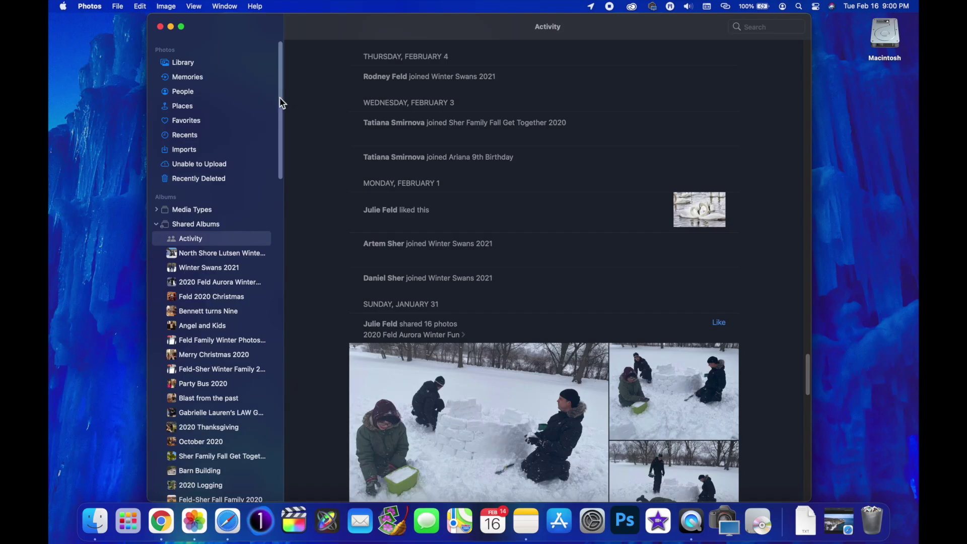
Switch Photos from the shared-album activity to the Library view of all photos.
left_click(195, 69)
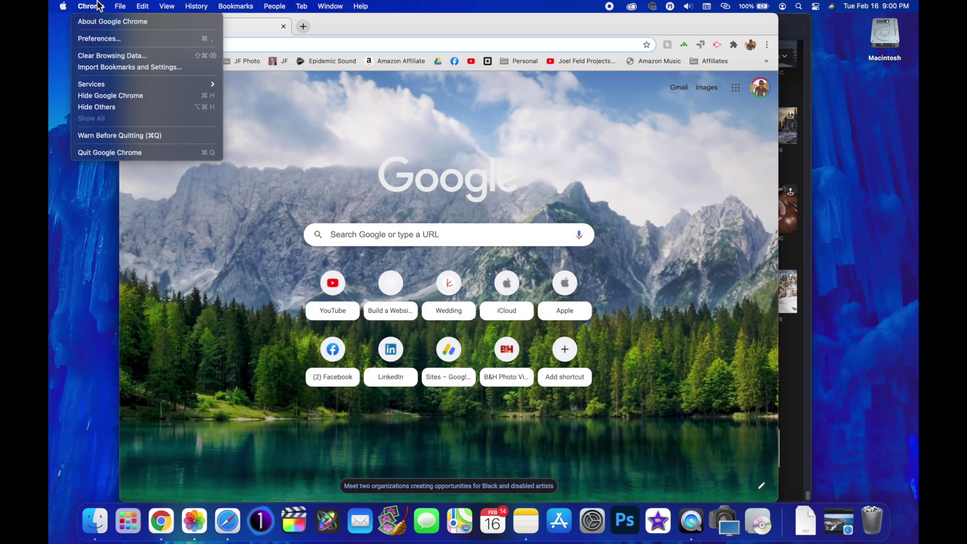
Quit Chrome and, in Safari, highlight the passages on deleting photos and iCloud storage limits.
left_click(110, 152)
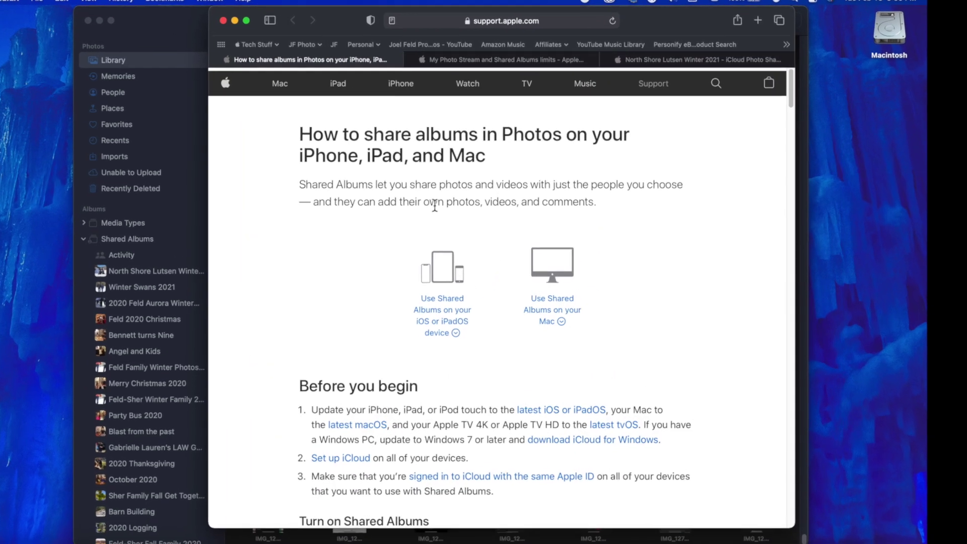
scroll(427, 208, "down", 1)
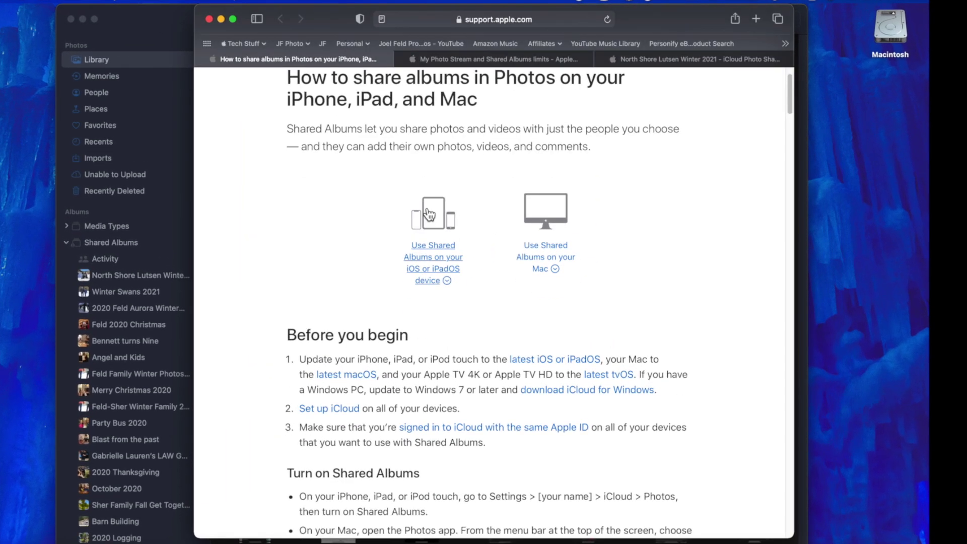
scroll(528, 270, "down", 1)
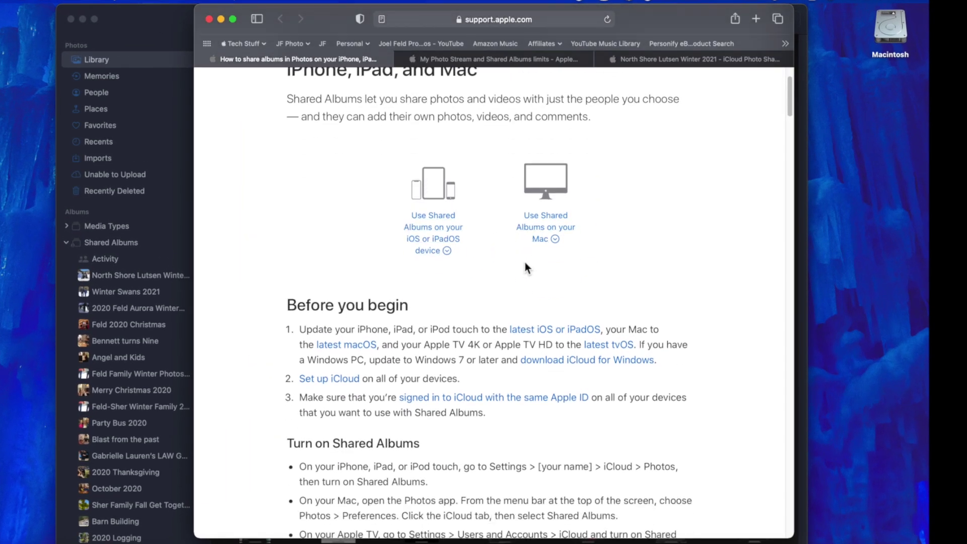
scroll(525, 265, "down", 5)
scroll(525, 268, "down", 10)
scroll(526, 265, "down", 10)
scroll(525, 265, "down", 2)
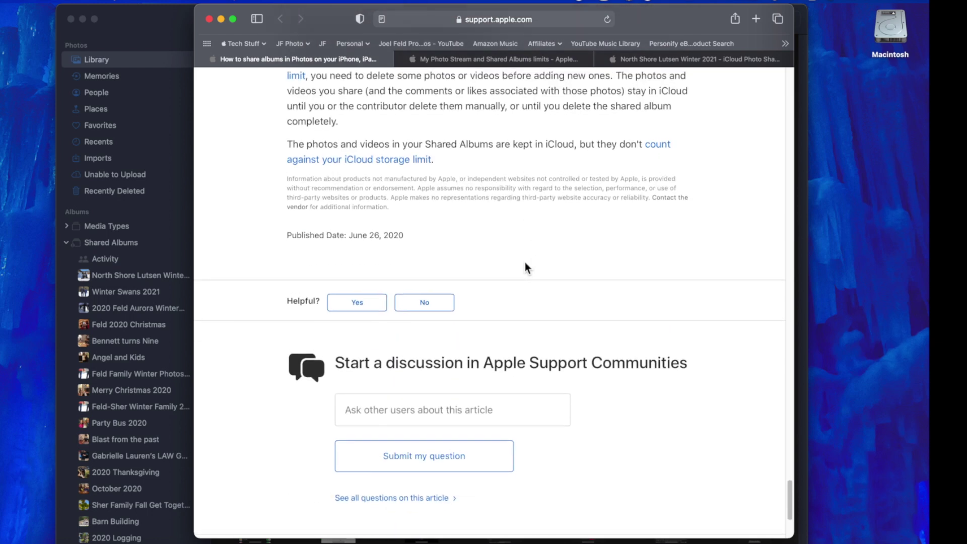
scroll(469, 219, "up", 1)
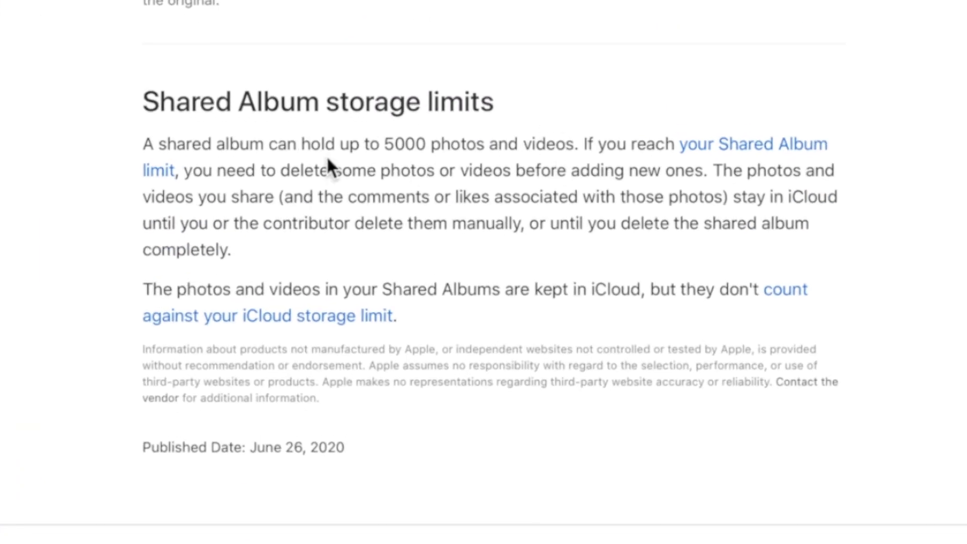
left_click_drag(329, 167, 421, 148)
left_click(431, 155)
left_click_drag(152, 291, 606, 306)
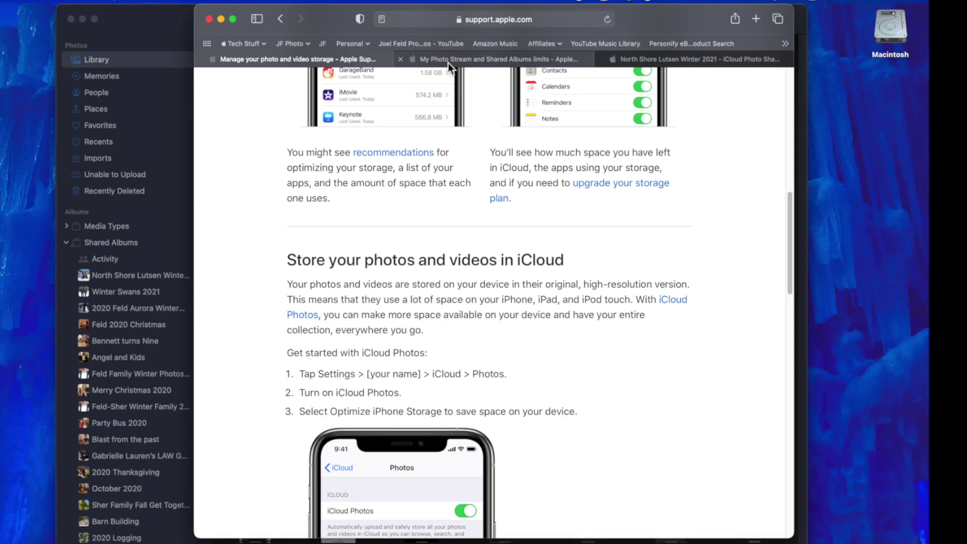
Open the Shared Albums limits article and highlight the 1000-photos-per-hour upload limit.
left_click(448, 63)
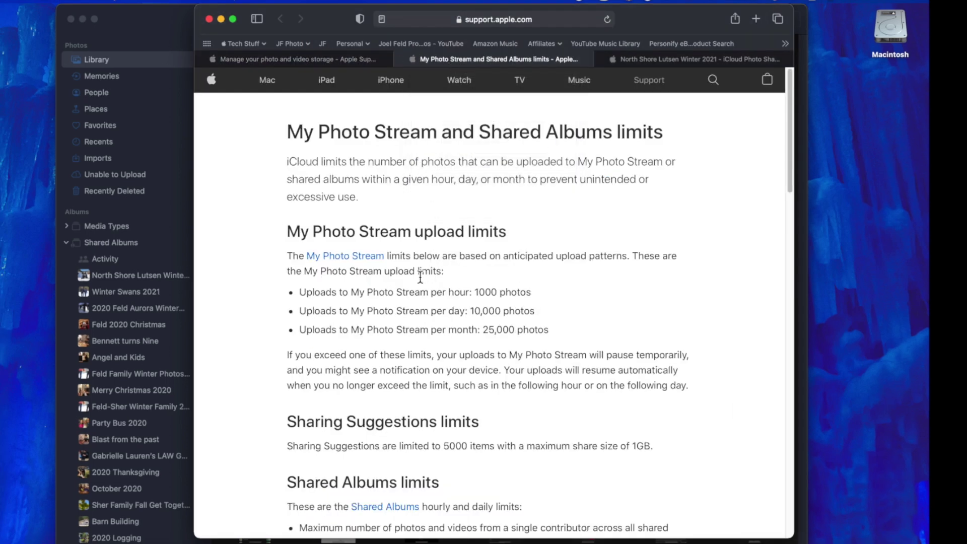
scroll(420, 278, "down", 2)
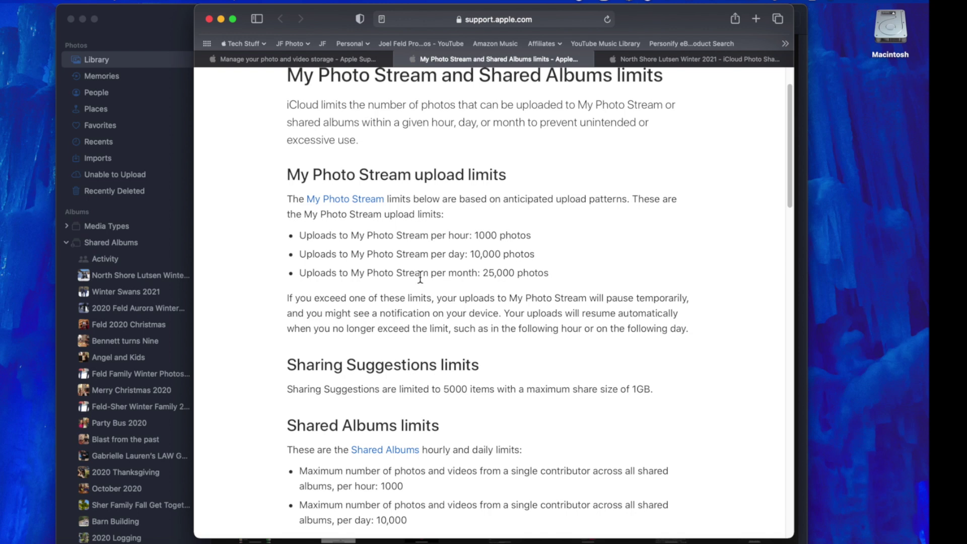
scroll(420, 279, "up", 2)
left_click_drag(531, 293, 492, 300)
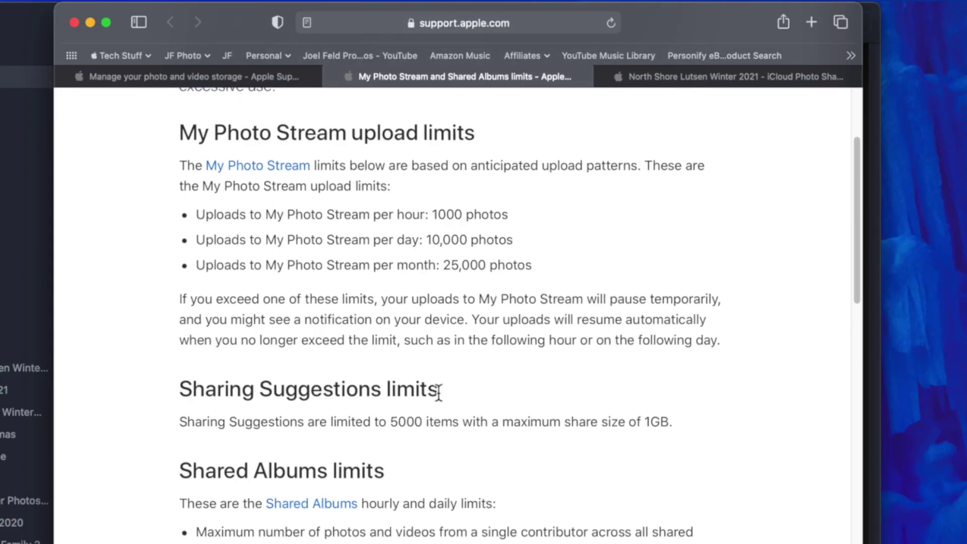
scroll(476, 439, "down", 1)
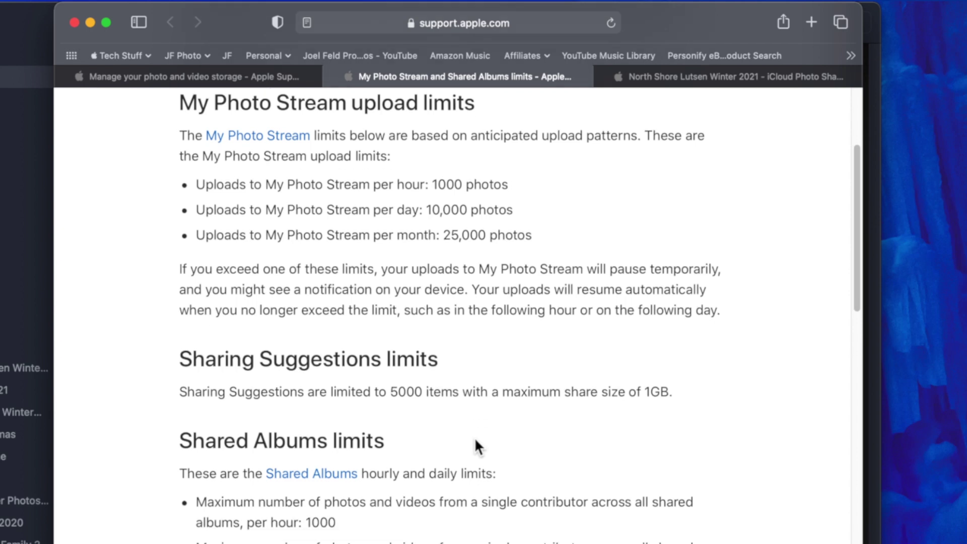
scroll(475, 441, "down", 2)
scroll(475, 441, "down", 3)
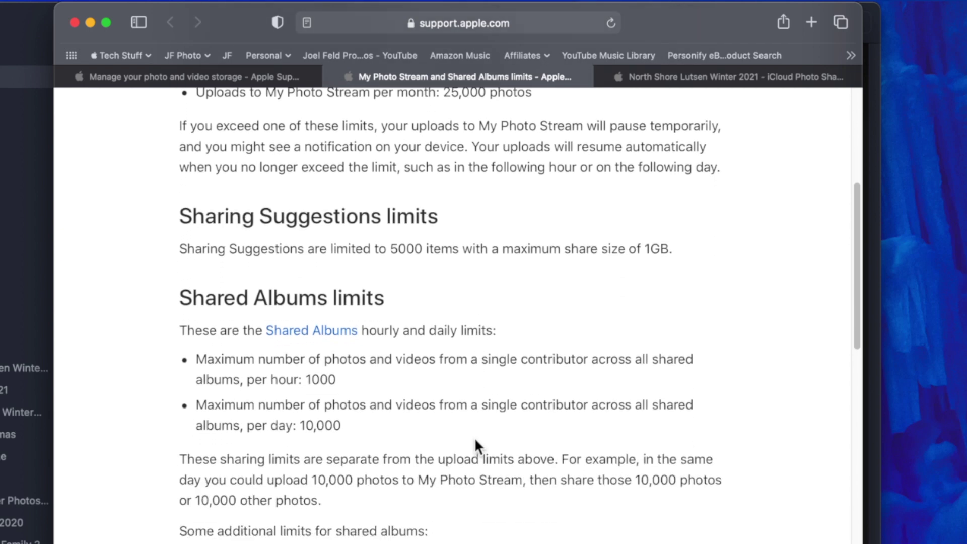
left_click_drag(259, 451, 549, 463)
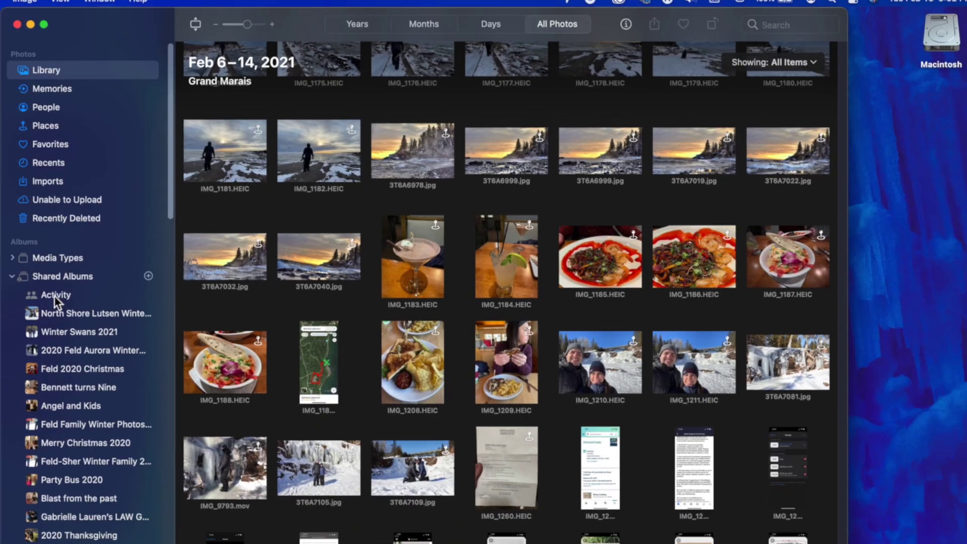
scroll(220, 264, "down", 3)
scroll(221, 268, "down", 5)
scroll(220, 268, "down", 5)
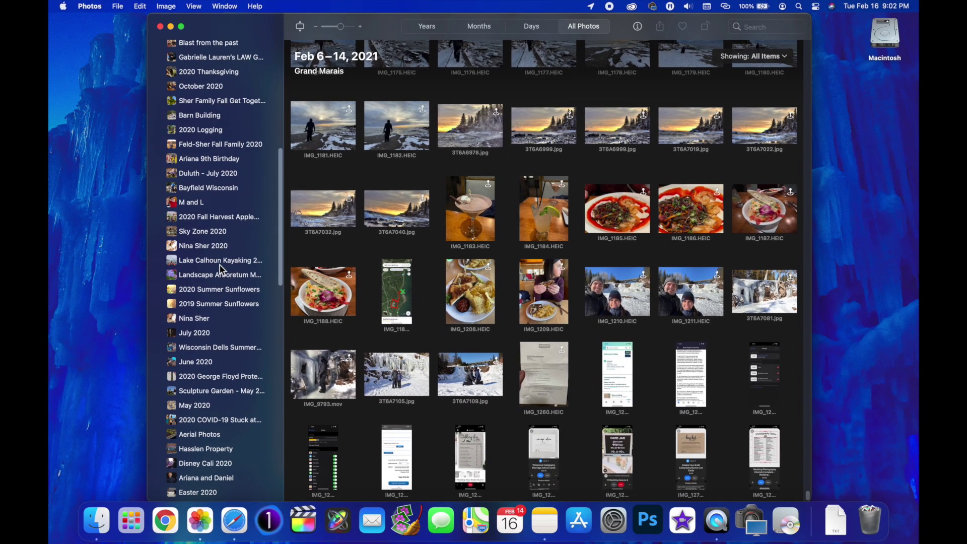
scroll(220, 268, "down", 5)
scroll(220, 270, "down", 5)
scroll(220, 266, "down", 5)
scroll(220, 266, "down", 5)
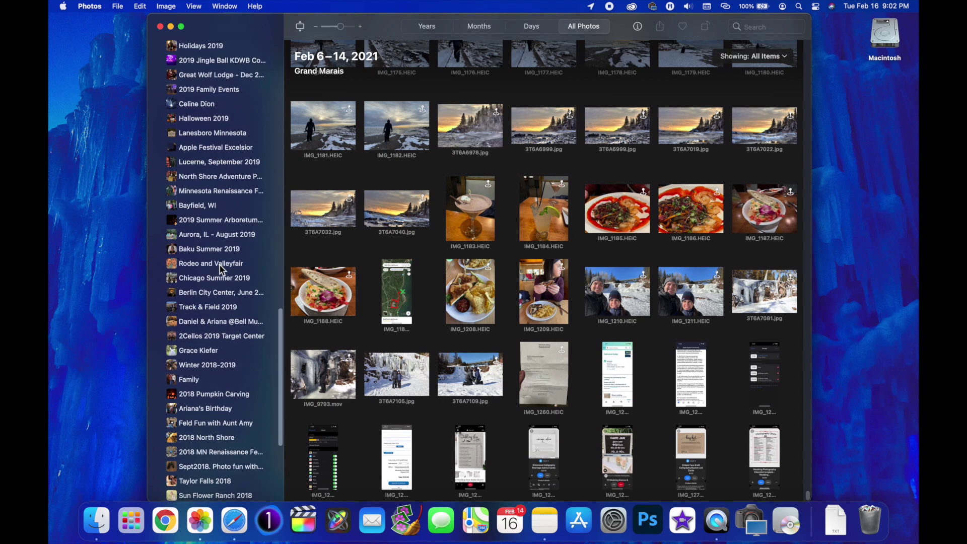
scroll(220, 266, "down", 5)
scroll(220, 267, "down", 2)
scroll(219, 266, "up", 5)
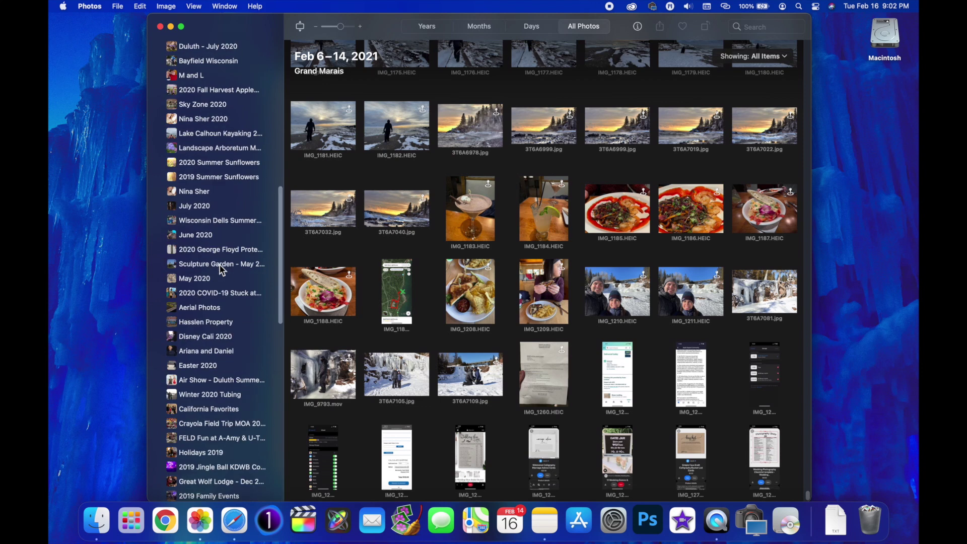
scroll(220, 267, "up", 3)
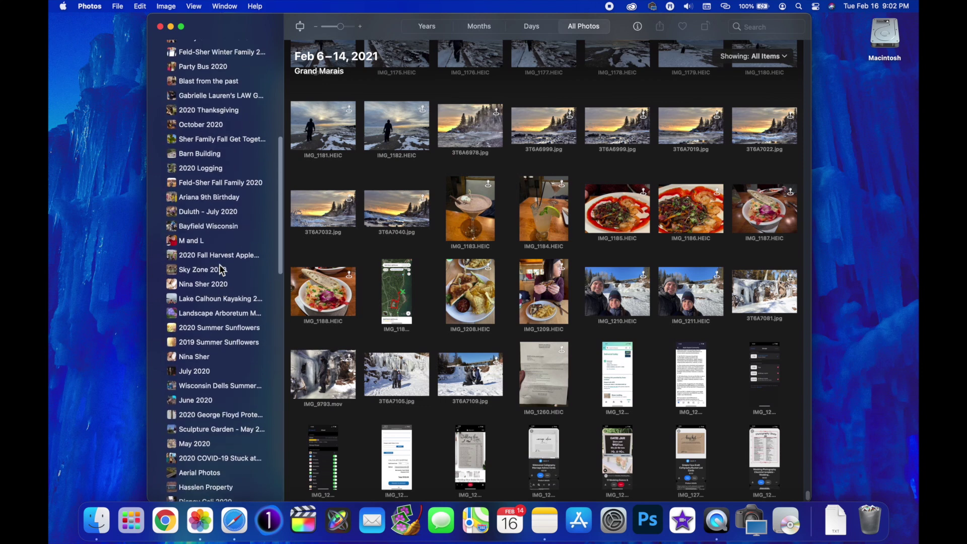
scroll(220, 269, "up", 5)
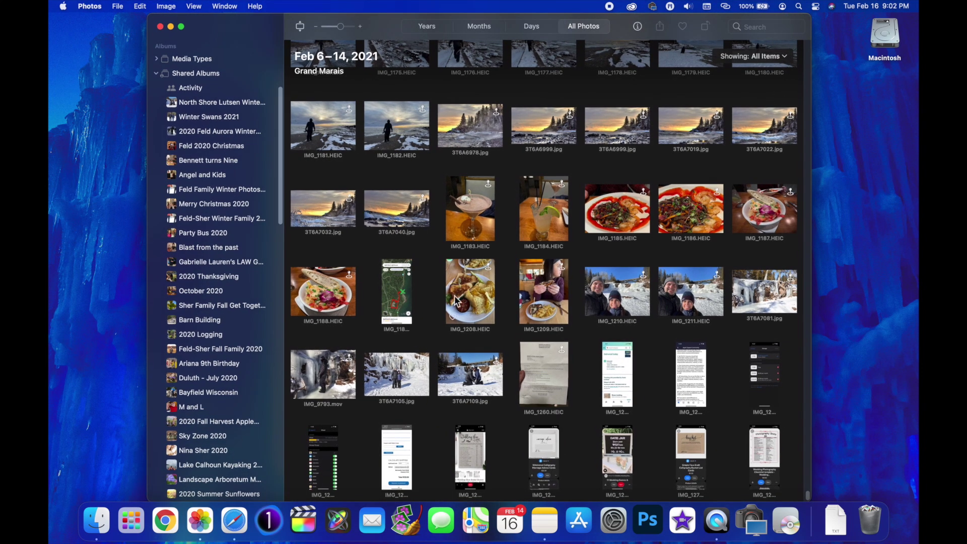
key("ctrl+Up")
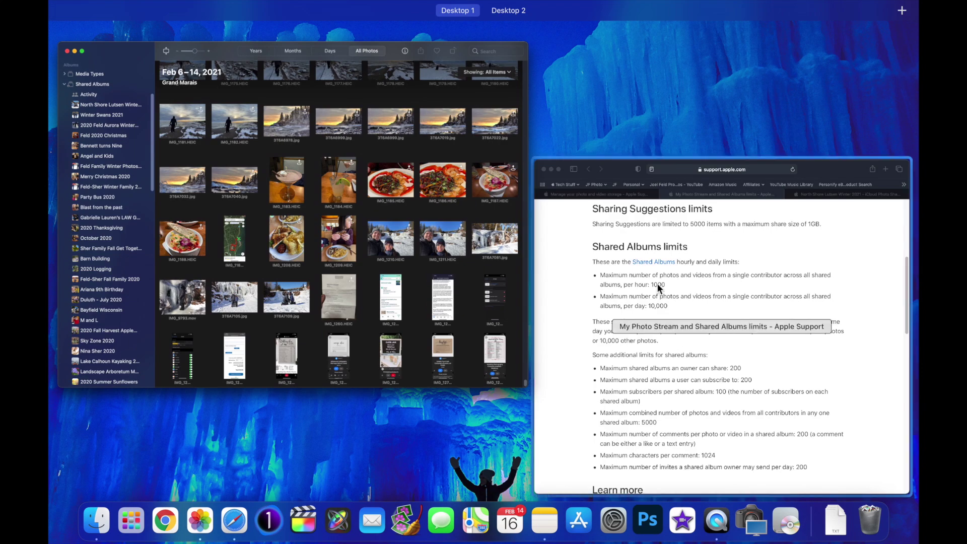
left_click(658, 283)
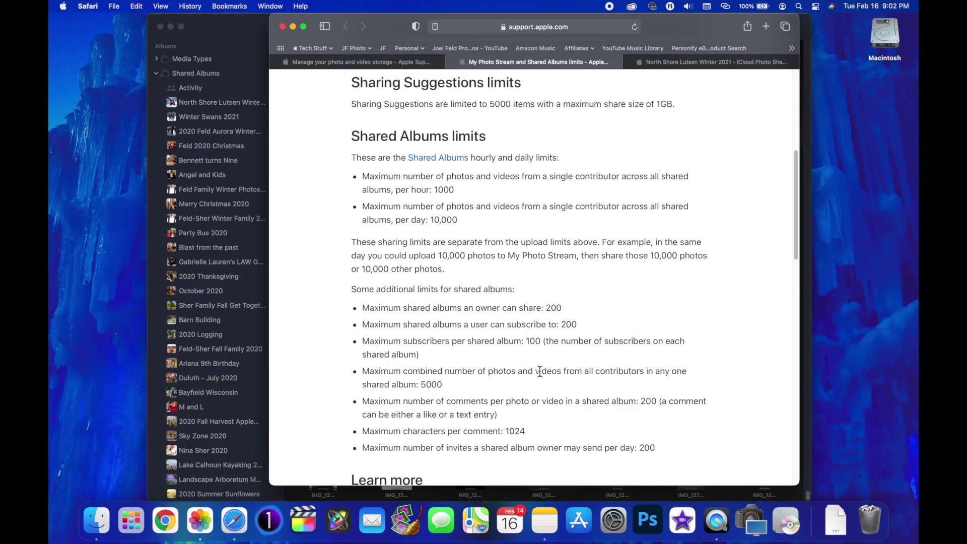
scroll(540, 371, "down", 2)
scroll(541, 370, "down", 1)
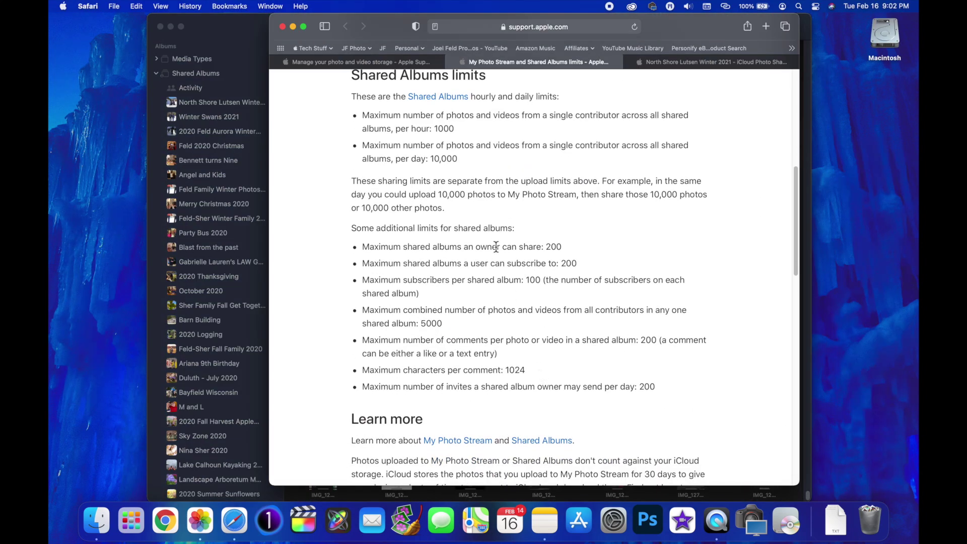
scroll(496, 246, "down", 3)
scroll(496, 246, "down", 5)
left_click(252, 40)
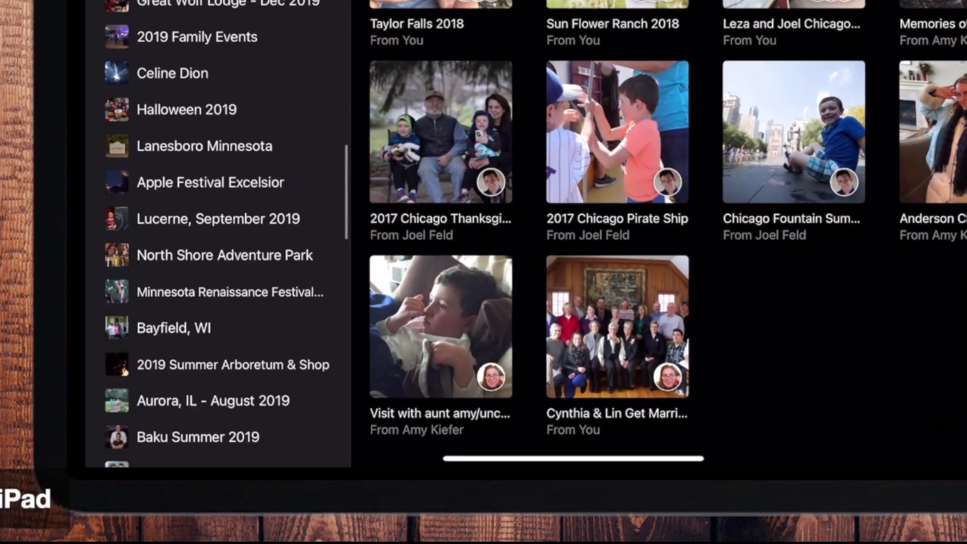
scroll(199, 317, "down", 3)
scroll(198, 317, "down", 3)
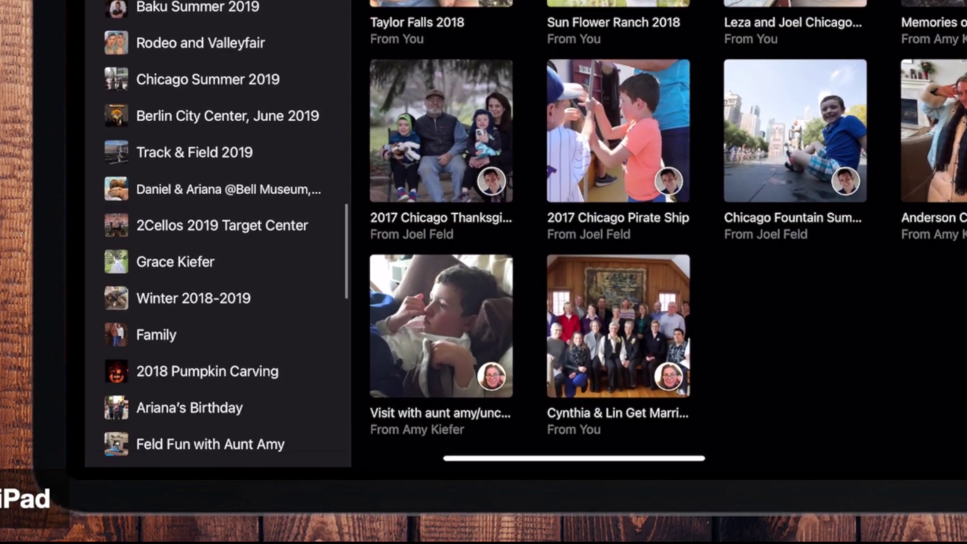
scroll(198, 318, "down", 4)
scroll(198, 317, "down", 5)
Create a shared album named 'Drone pictures' with no one invited.
left_click(197, 314)
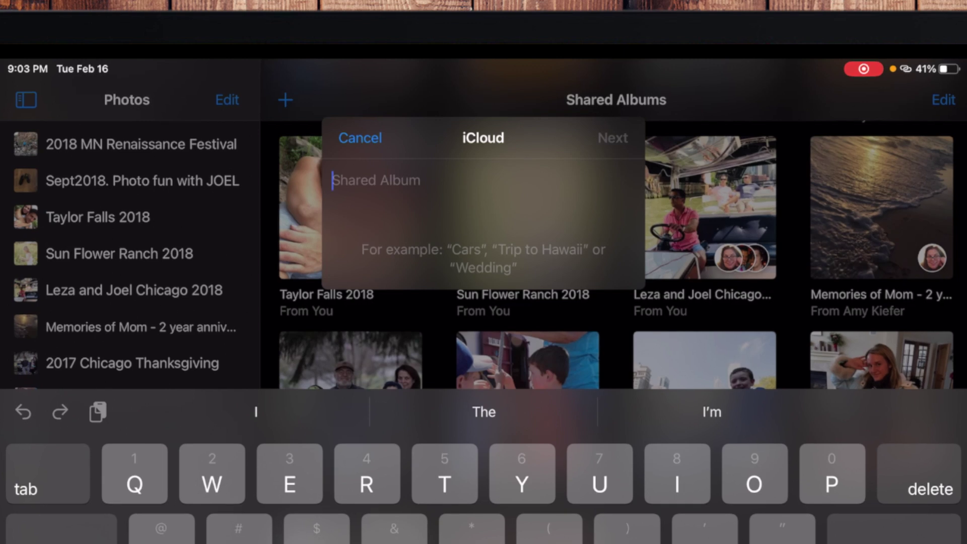
type("Drone pi")
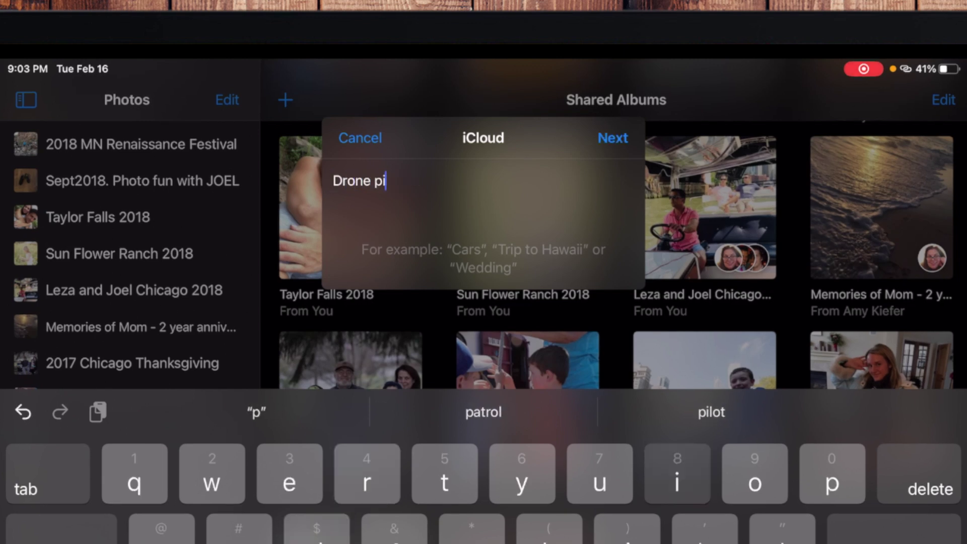
type("ctures")
left_click(613, 138)
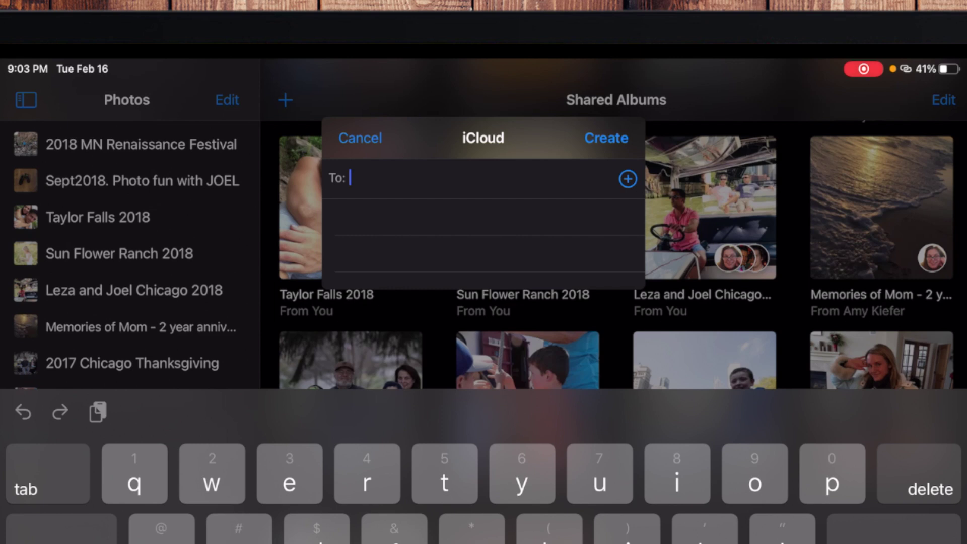
left_click(606, 137)
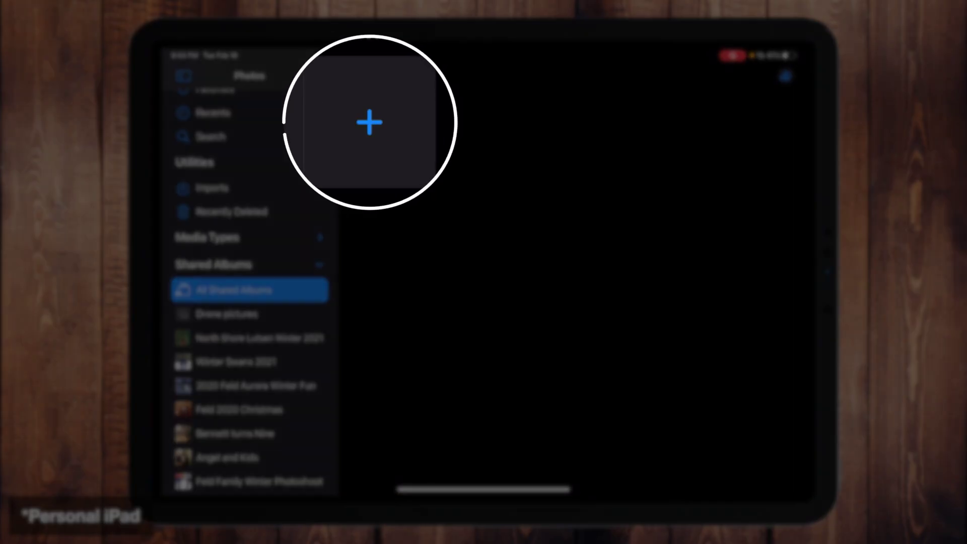
Select 15 aerial snowy-cliff photos and add them to the Drone pictures album.
left_click(370, 122)
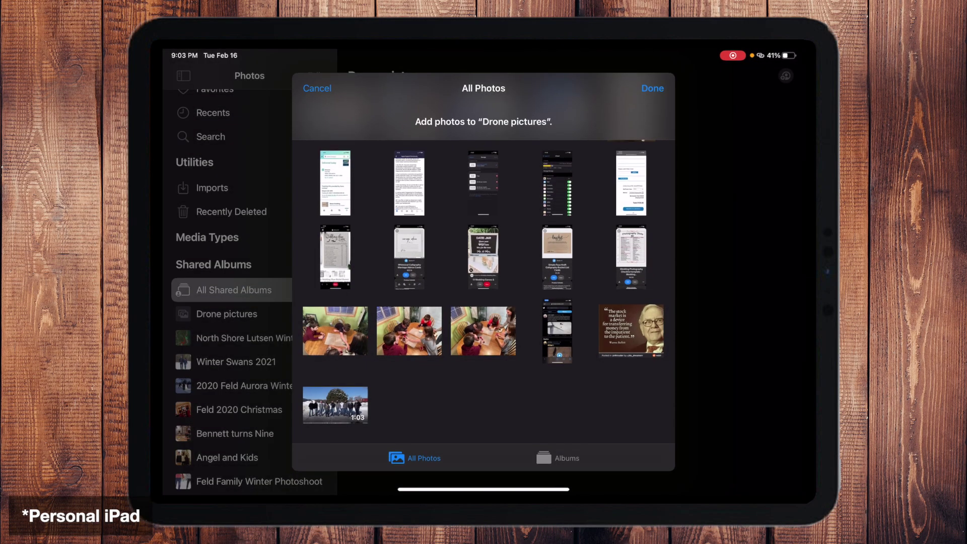
scroll(485, 295, "up", 10)
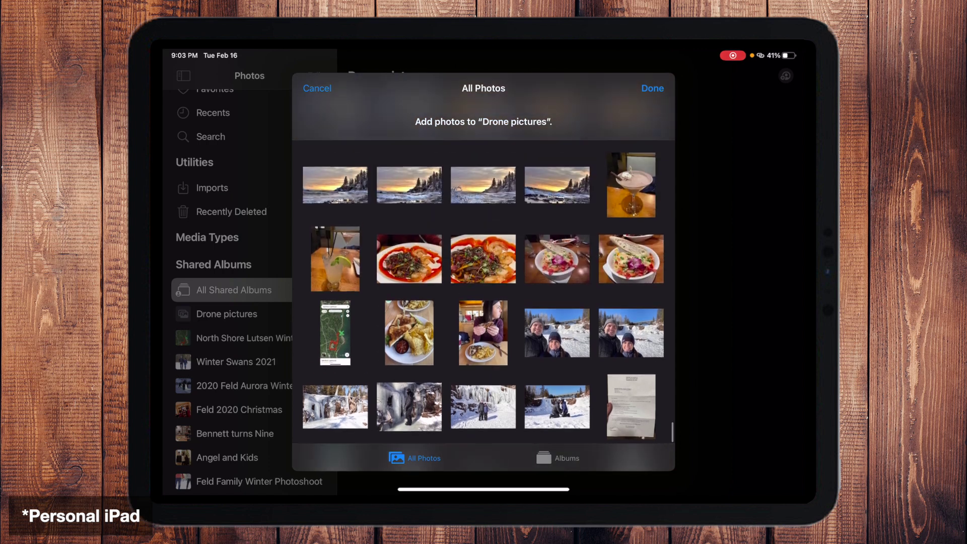
scroll(483, 295, "up", 5)
scroll(483, 295, "up", 5)
scroll(484, 295, "up", 5)
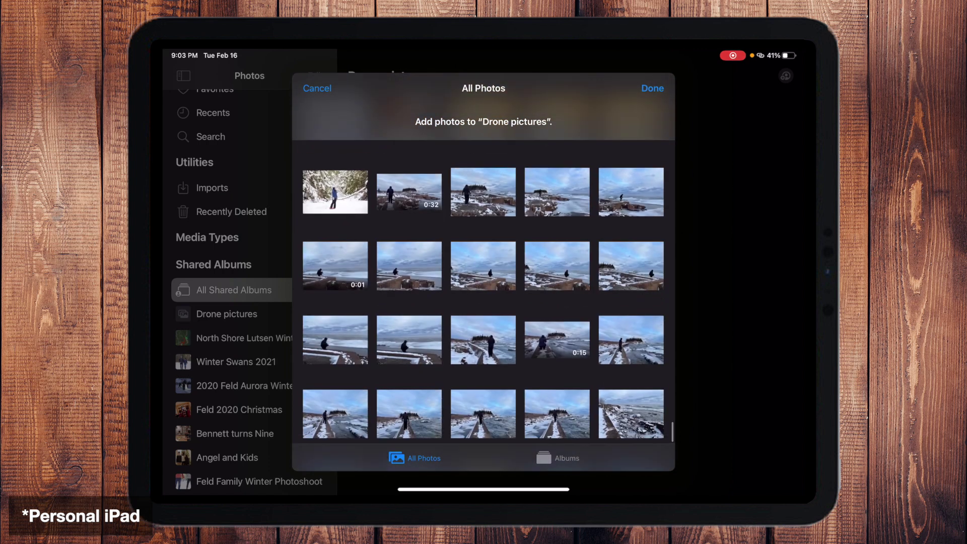
scroll(484, 295, "up", 3)
scroll(484, 295, "up", 5)
scroll(484, 295, "up", 5)
scroll(484, 295, "up", 5)
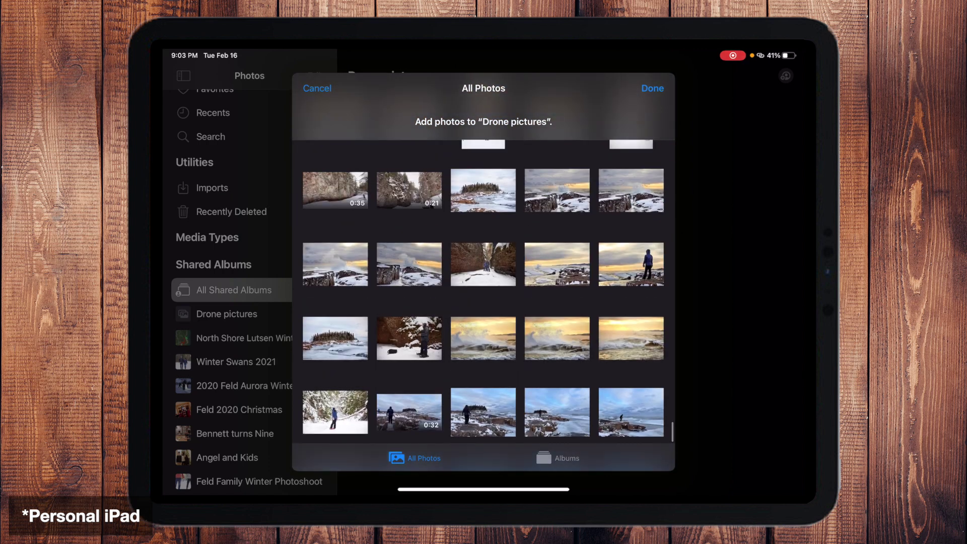
scroll(483, 294, "up", 5)
left_click(335, 253)
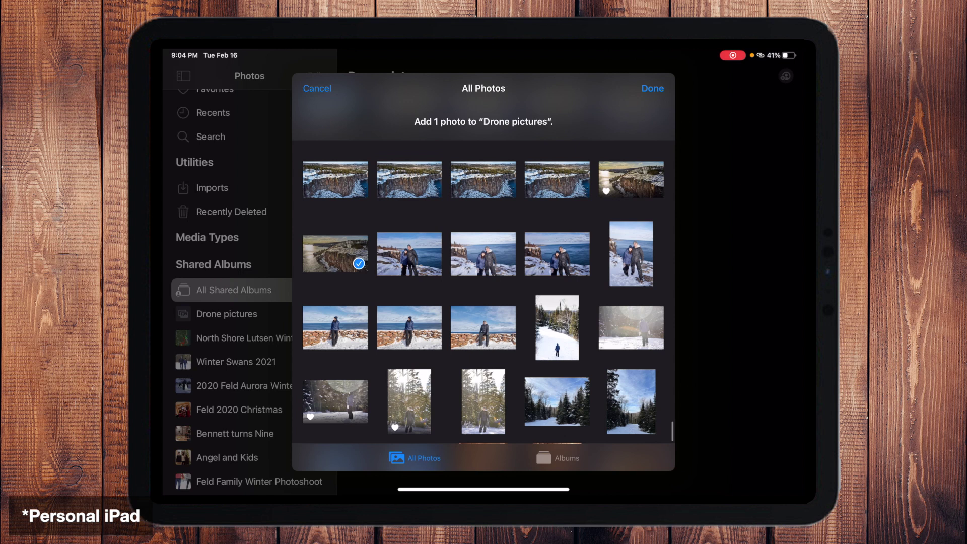
scroll(484, 303, "up", 2)
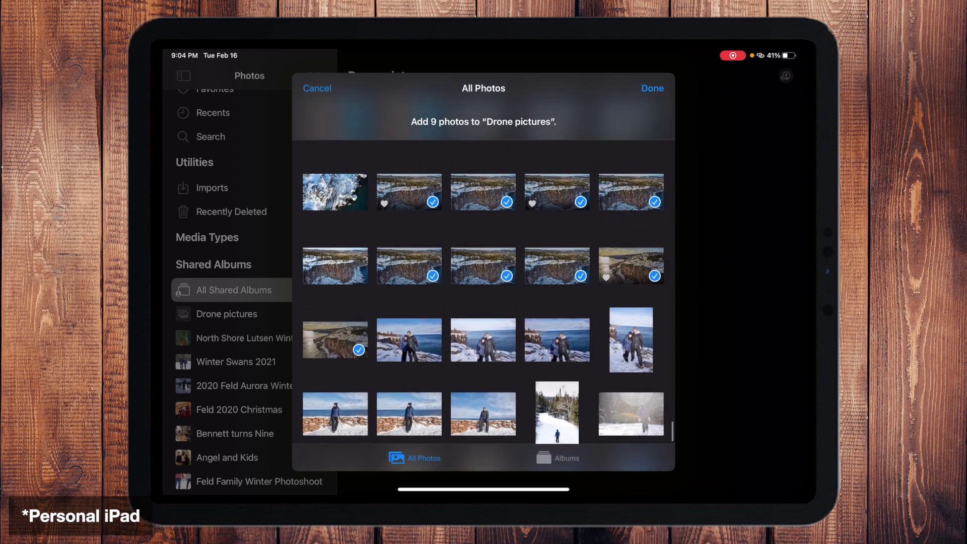
left_click(335, 265)
left_click(557, 217)
left_click(631, 216)
left_click(409, 217)
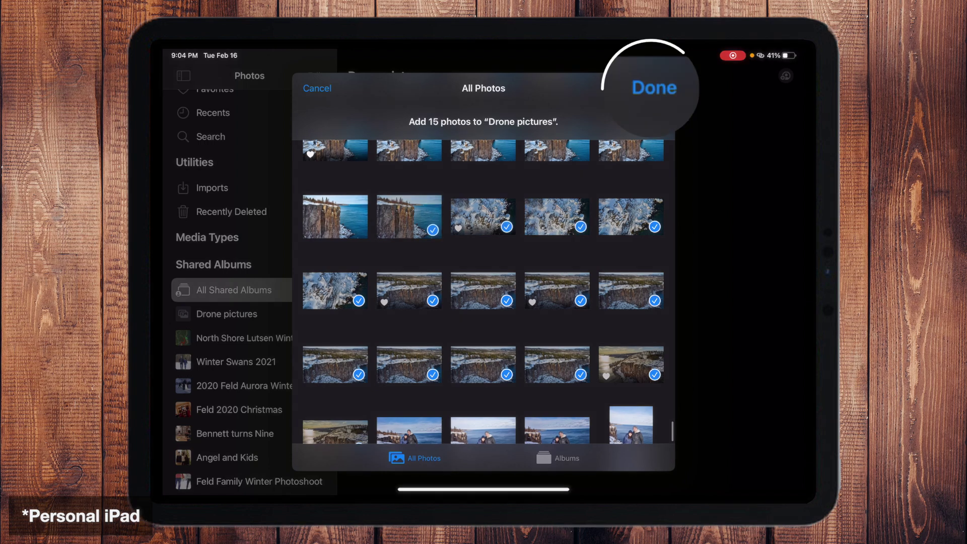
left_click(652, 88)
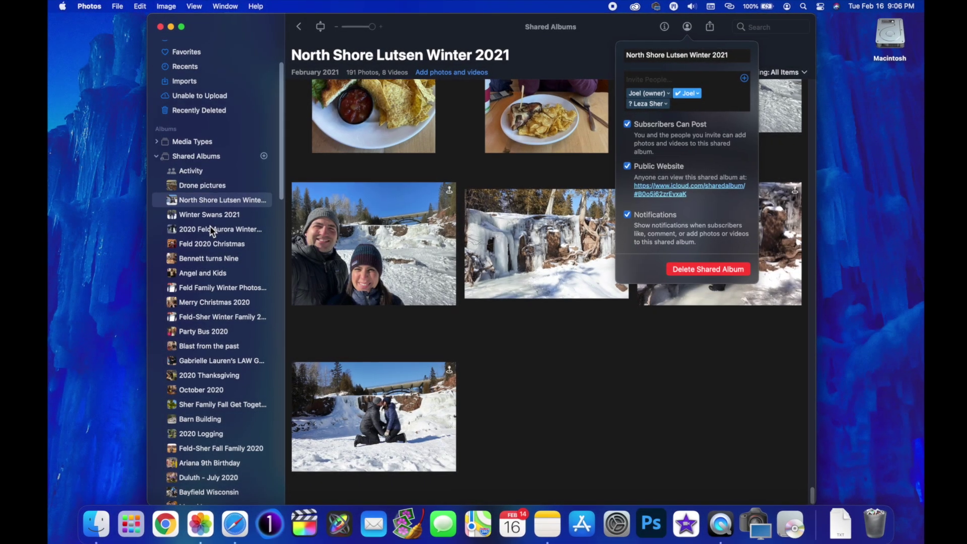
Open Photos Preferences, glance at General, then return to iCloud showing Shared Albums enabled.
left_click(89, 6)
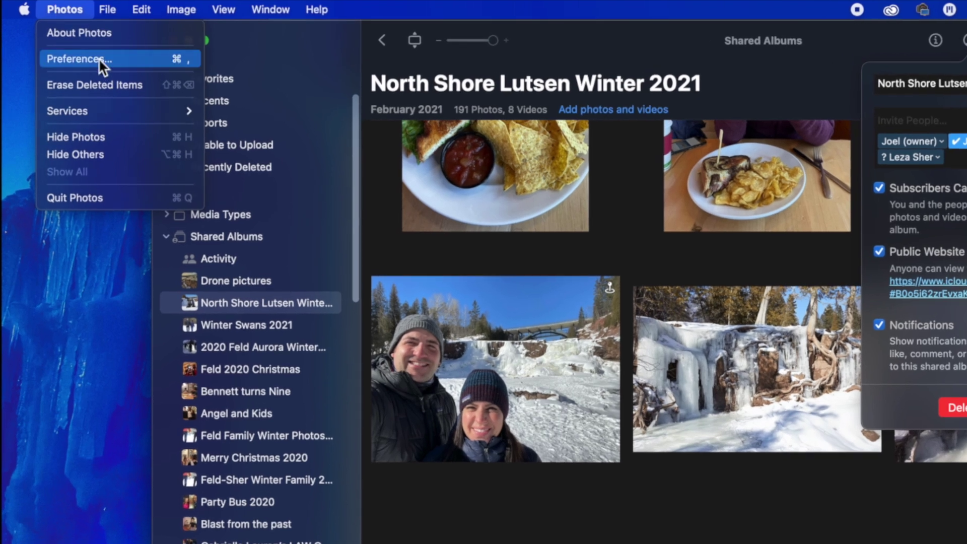
left_click(99, 58)
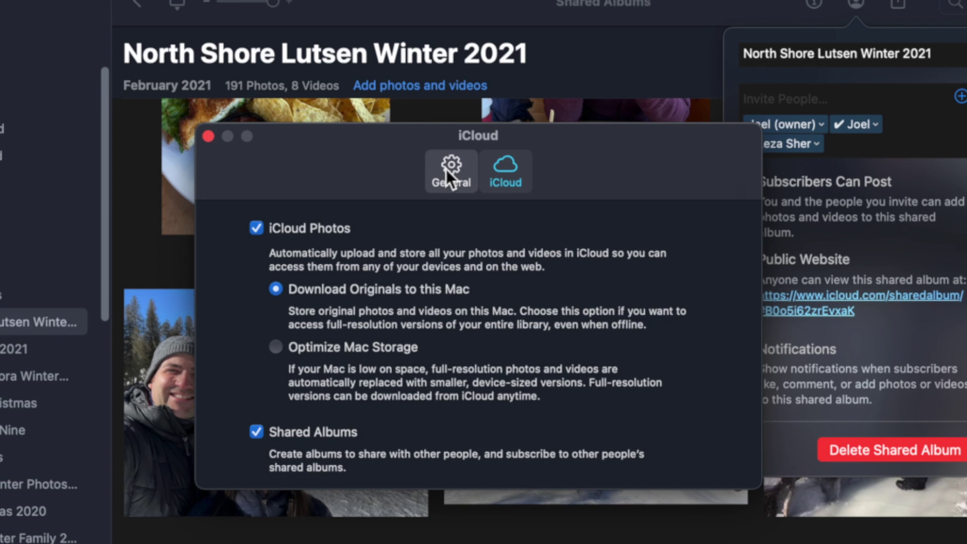
left_click(447, 170)
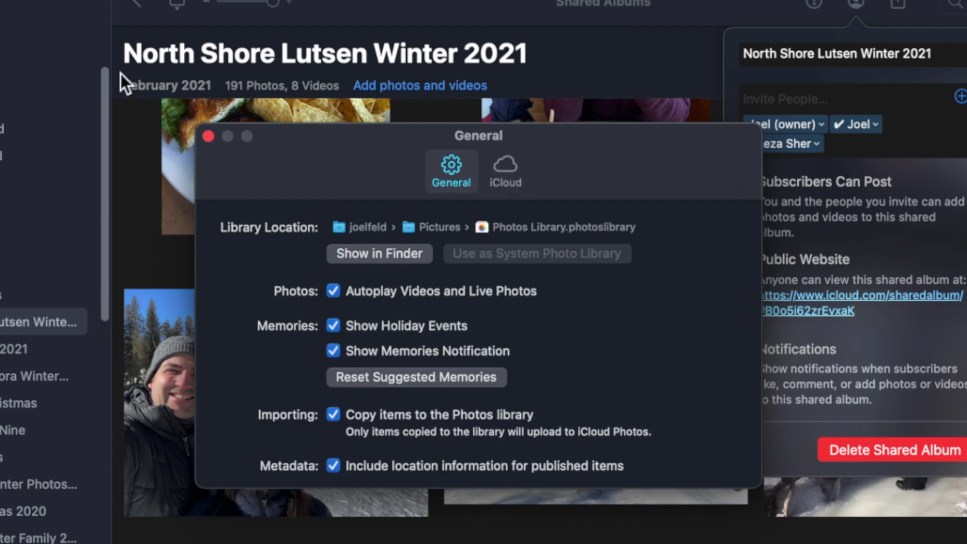
left_click(512, 166)
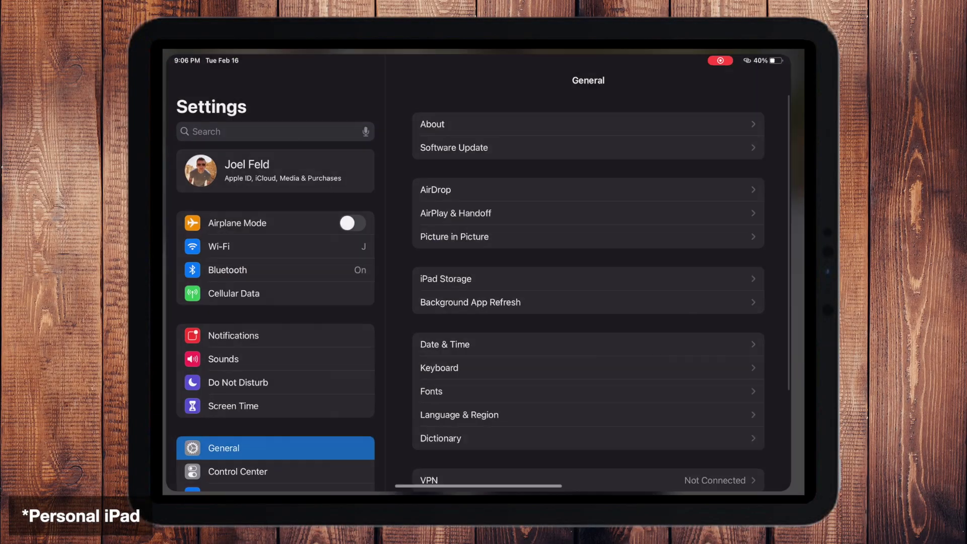
Go through Apple ID, iCloud and Photos settings to reach the Shared Albums toggle.
left_click(276, 169)
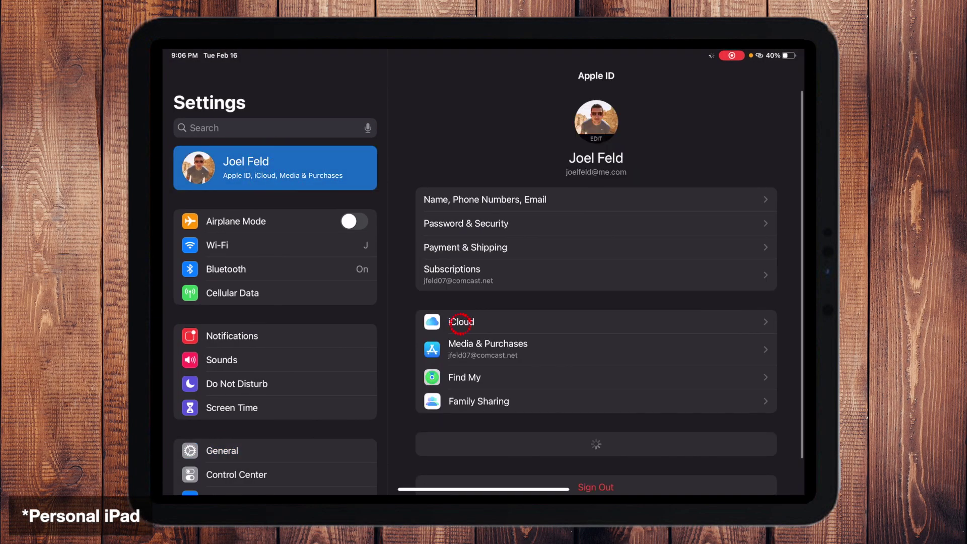
left_click(462, 322)
left_click(737, 238)
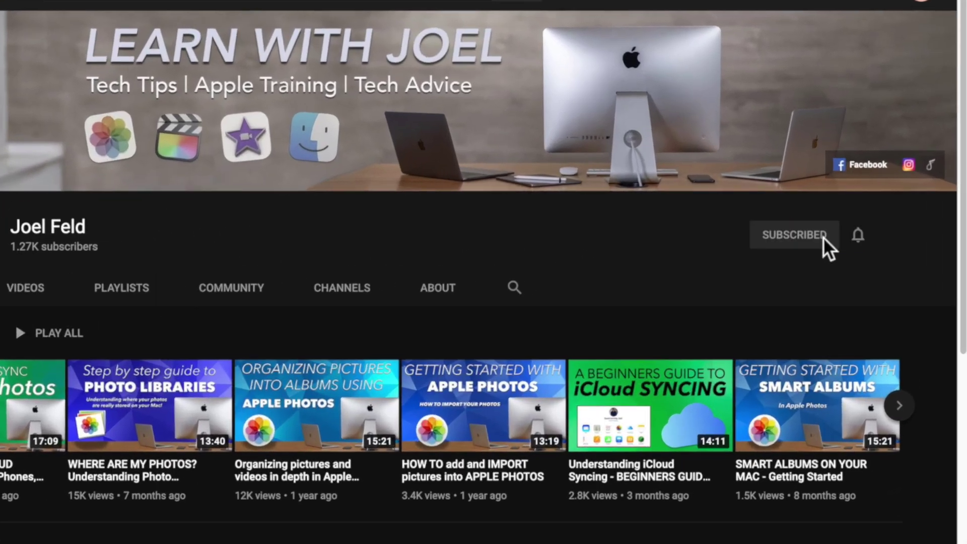
Show the channel's All, Personalized and None notification options from the bell icon.
left_click(859, 238)
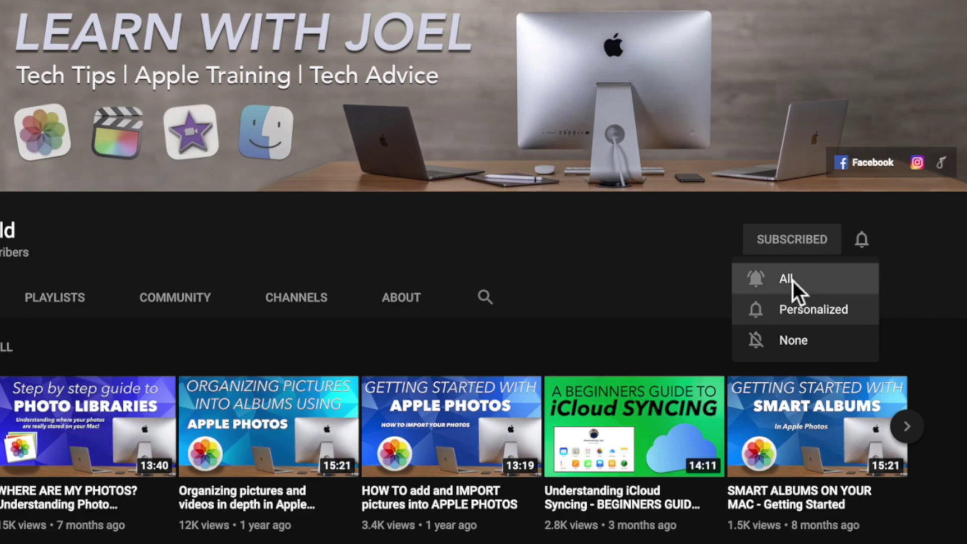